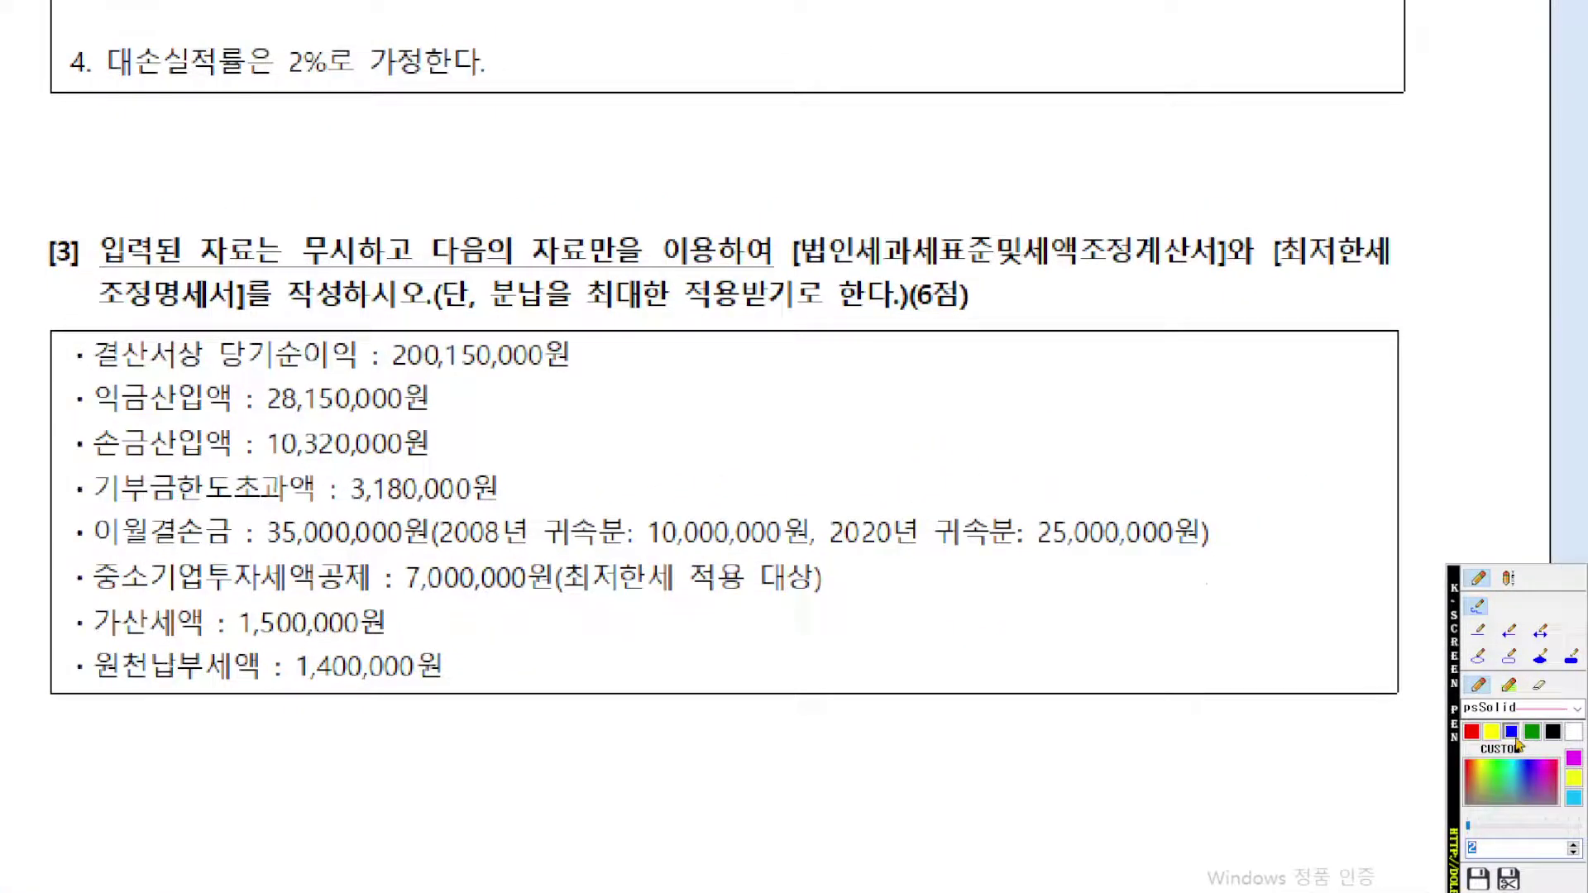
pyautogui.hotkey('ctrl', '1')
pyautogui.moveTo(641, 312)
pyautogui.mouseDown()
pyautogui.moveTo(678, 313)
pyautogui.moveTo(645, 372)
pyautogui.moveTo(866, 379)
pyautogui.mouseUp()
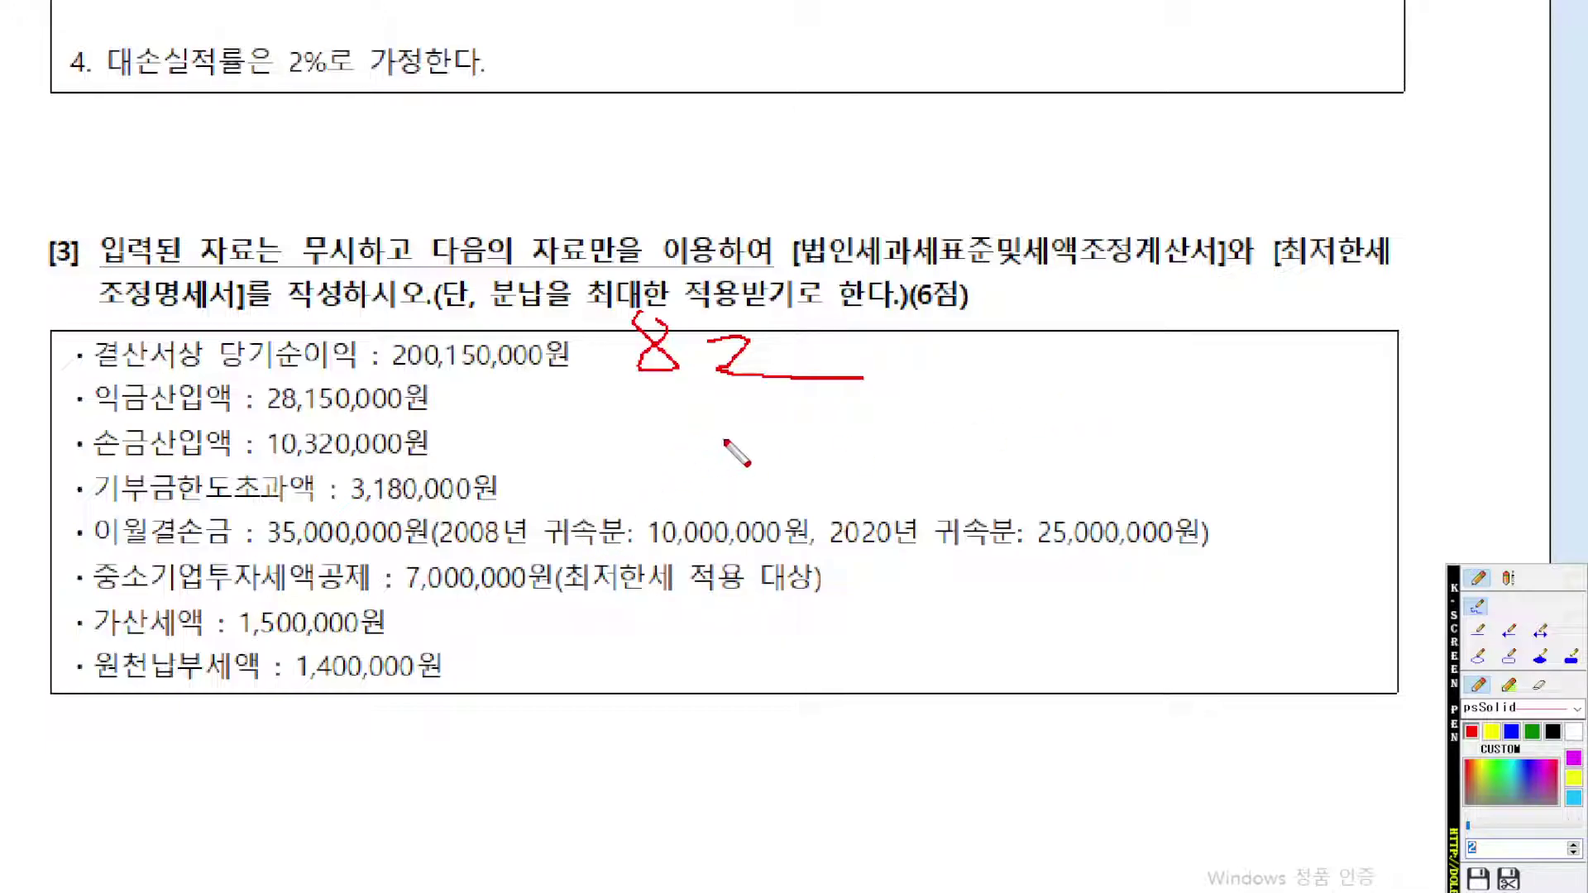
pyautogui.hotkey('ctrl', 'z')
pyautogui.hotkey('ctrl', 'z')
# Step: Underline both form names in problem [3] in red, box the first five data items, and link the box to 법인세과세표준및세액조정계산서
pyautogui.moveTo(819, 271); pyautogui.dragTo(1380, 271)
pyautogui.moveTo(100, 316); pyautogui.dragTo(219, 316)
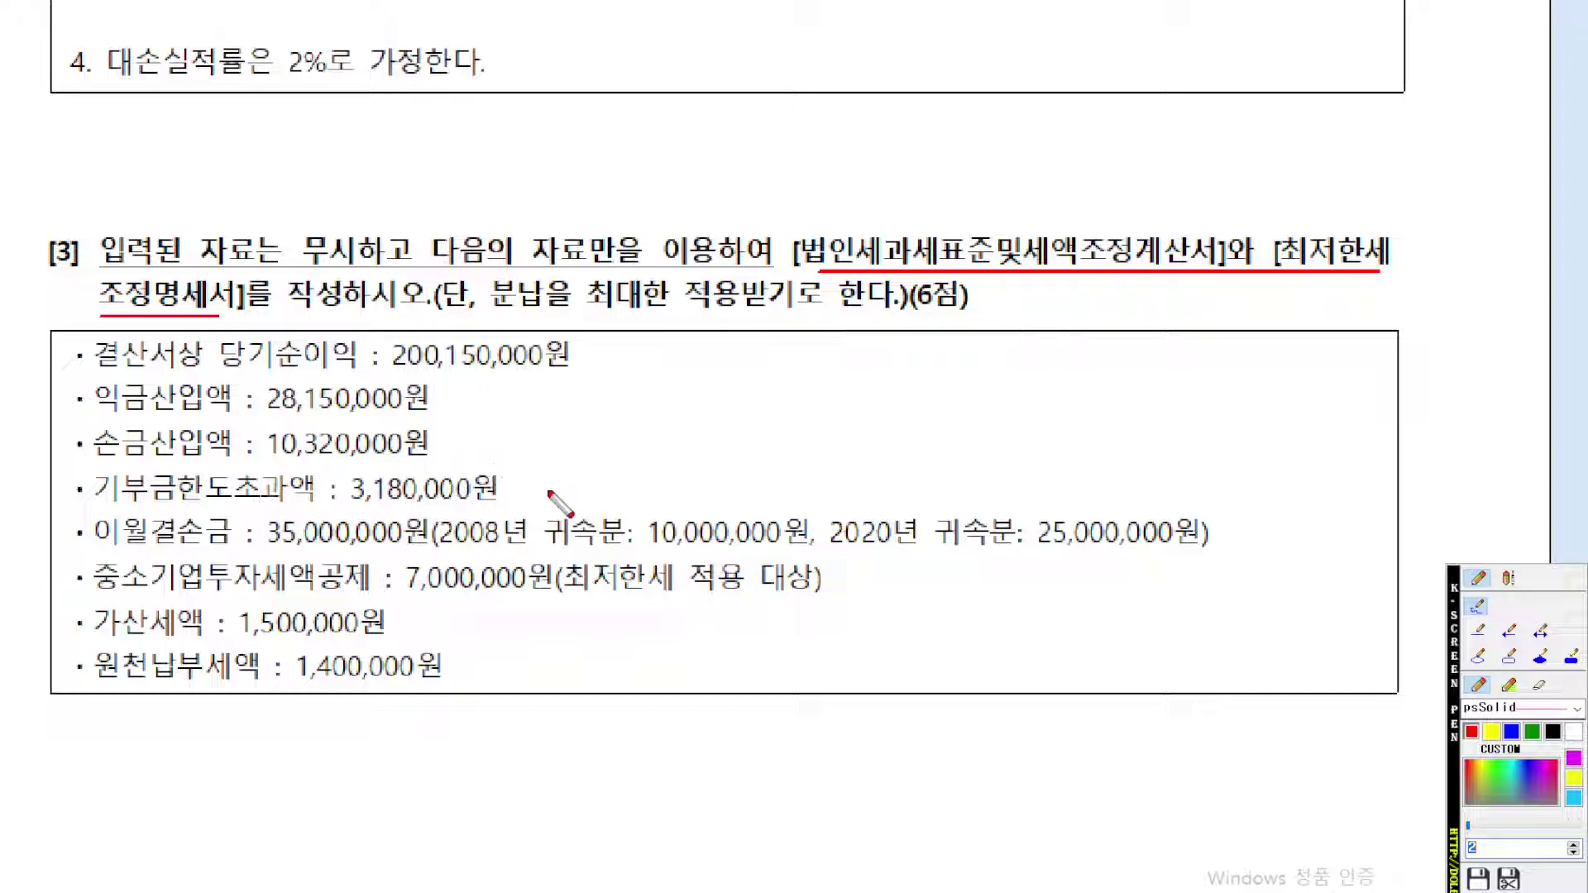
pyautogui.moveTo(1231, 551)
pyautogui.mouseDown()
pyautogui.moveTo(98, 554)
pyautogui.moveTo(66, 393)
pyautogui.moveTo(157, 327)
pyautogui.moveTo(1265, 335)
pyautogui.moveTo(1278, 546)
pyautogui.mouseUp()
pyautogui.moveTo(1067, 324)
pyautogui.mouseDown()
pyautogui.moveTo(1043, 324)
pyautogui.moveTo(928, 198)
pyautogui.moveTo(1043, 217)
pyautogui.moveTo(1030, 223)
pyautogui.moveTo(1106, 210)
pyautogui.mouseUp()
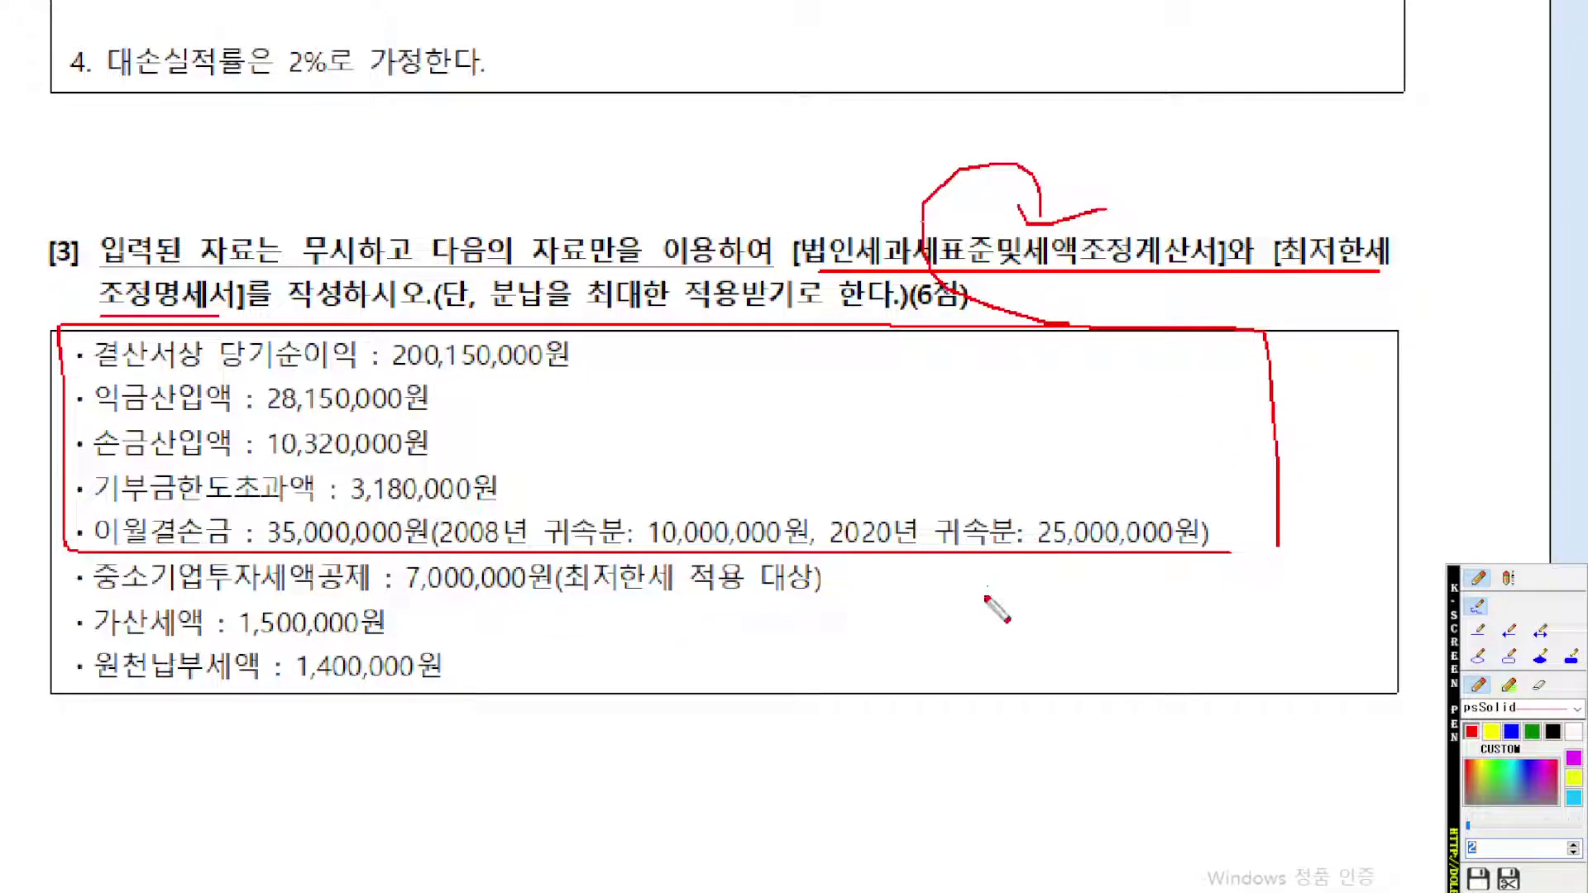
# Step: Mark the last three data items with a downward arrow and cross out the 2008 loss of 10,000,000원
pyautogui.scroll(1, 1004, 605)
pyautogui.scroll(2, 1029, 593)
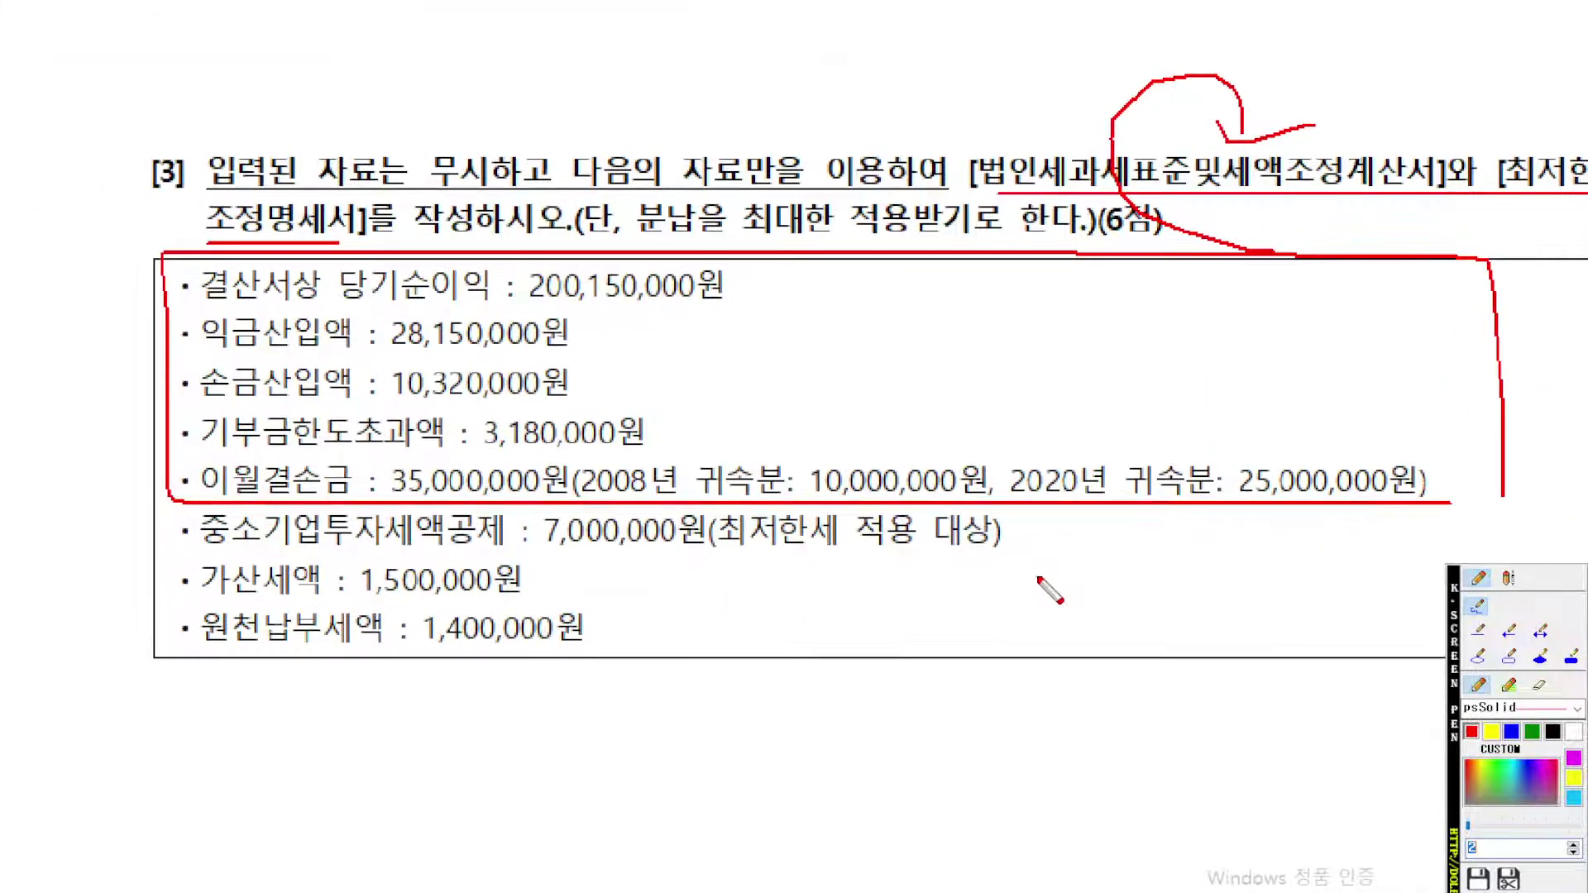
pyautogui.moveTo(926, 529)
pyautogui.mouseDown()
pyautogui.moveTo(927, 659)
pyautogui.moveTo(972, 635)
pyautogui.mouseUp()
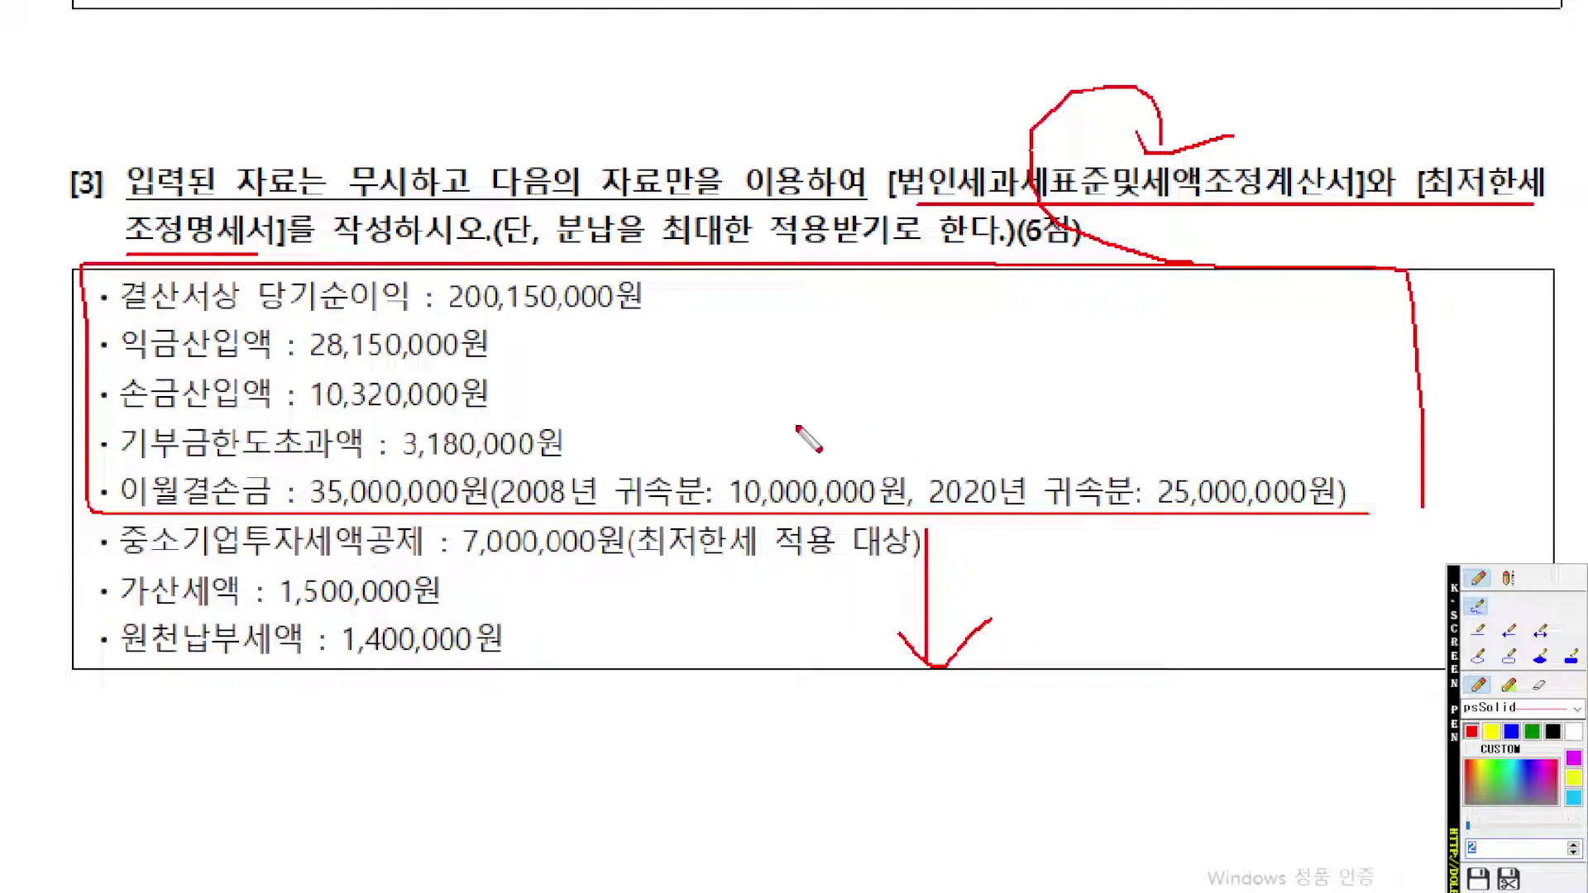
pyautogui.scroll(1, 739, 442)
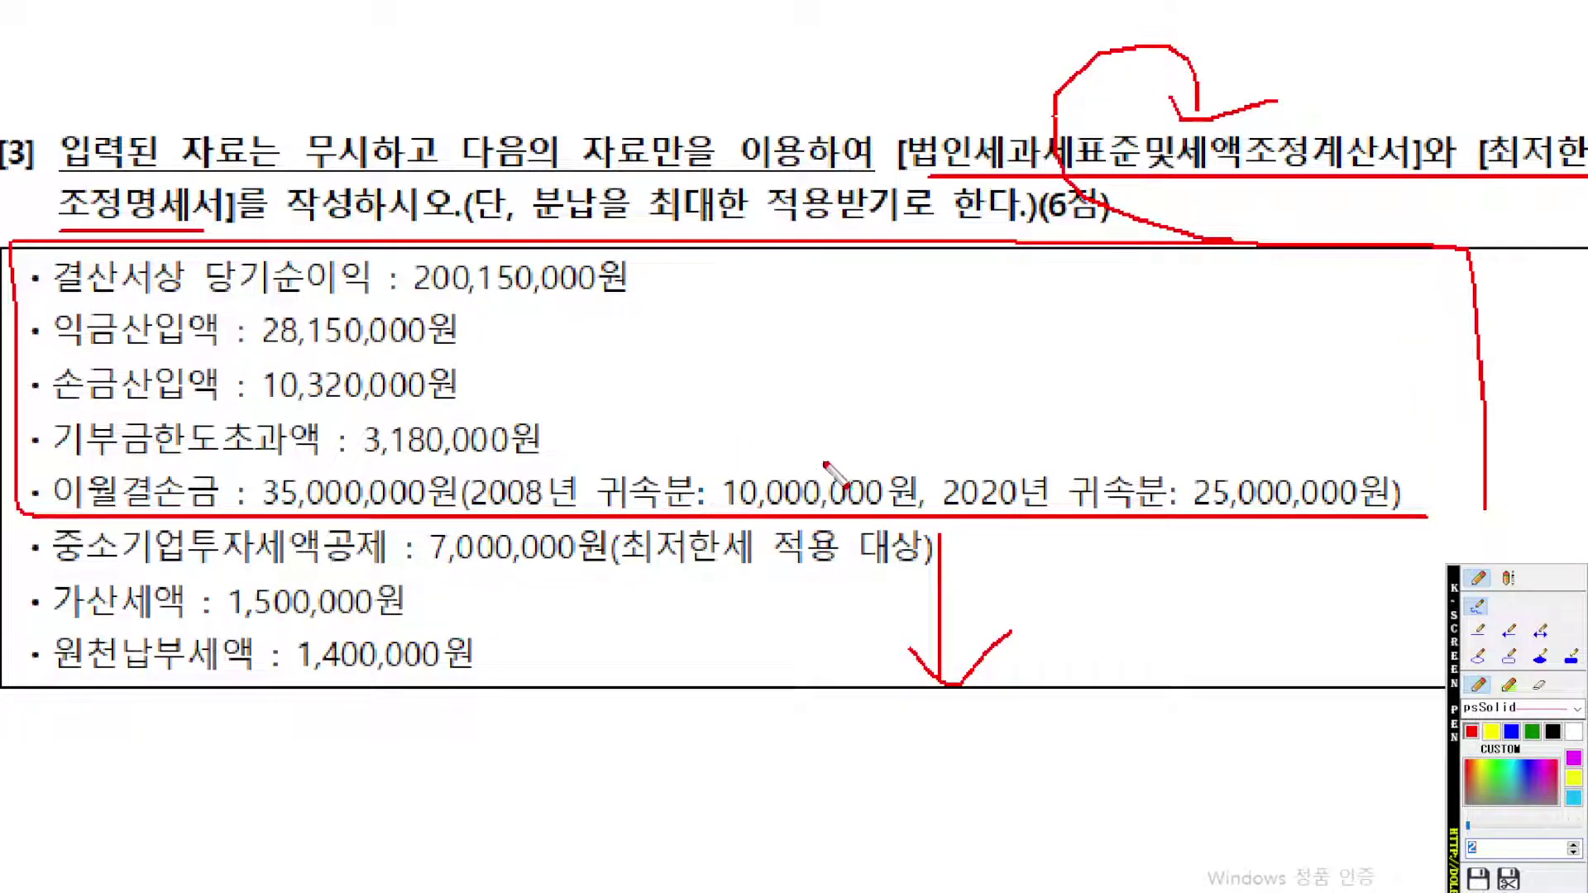
pyautogui.moveTo(841, 447); pyautogui.dragTo(711, 514)
pyautogui.moveTo(734, 448); pyautogui.dragTo(823, 548)
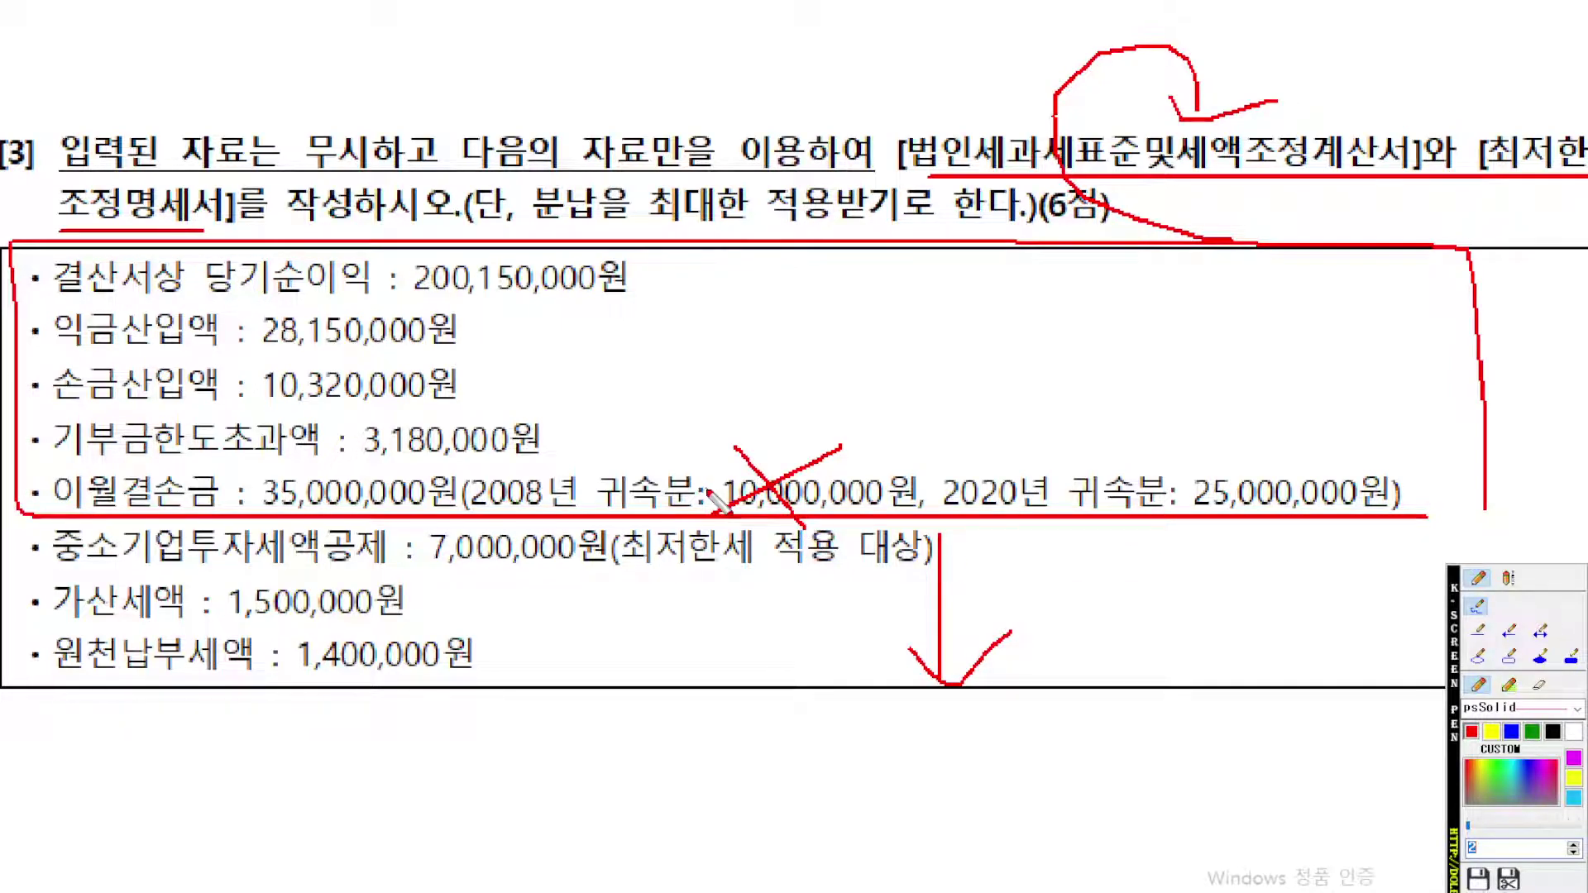
pyautogui.press('Escape')
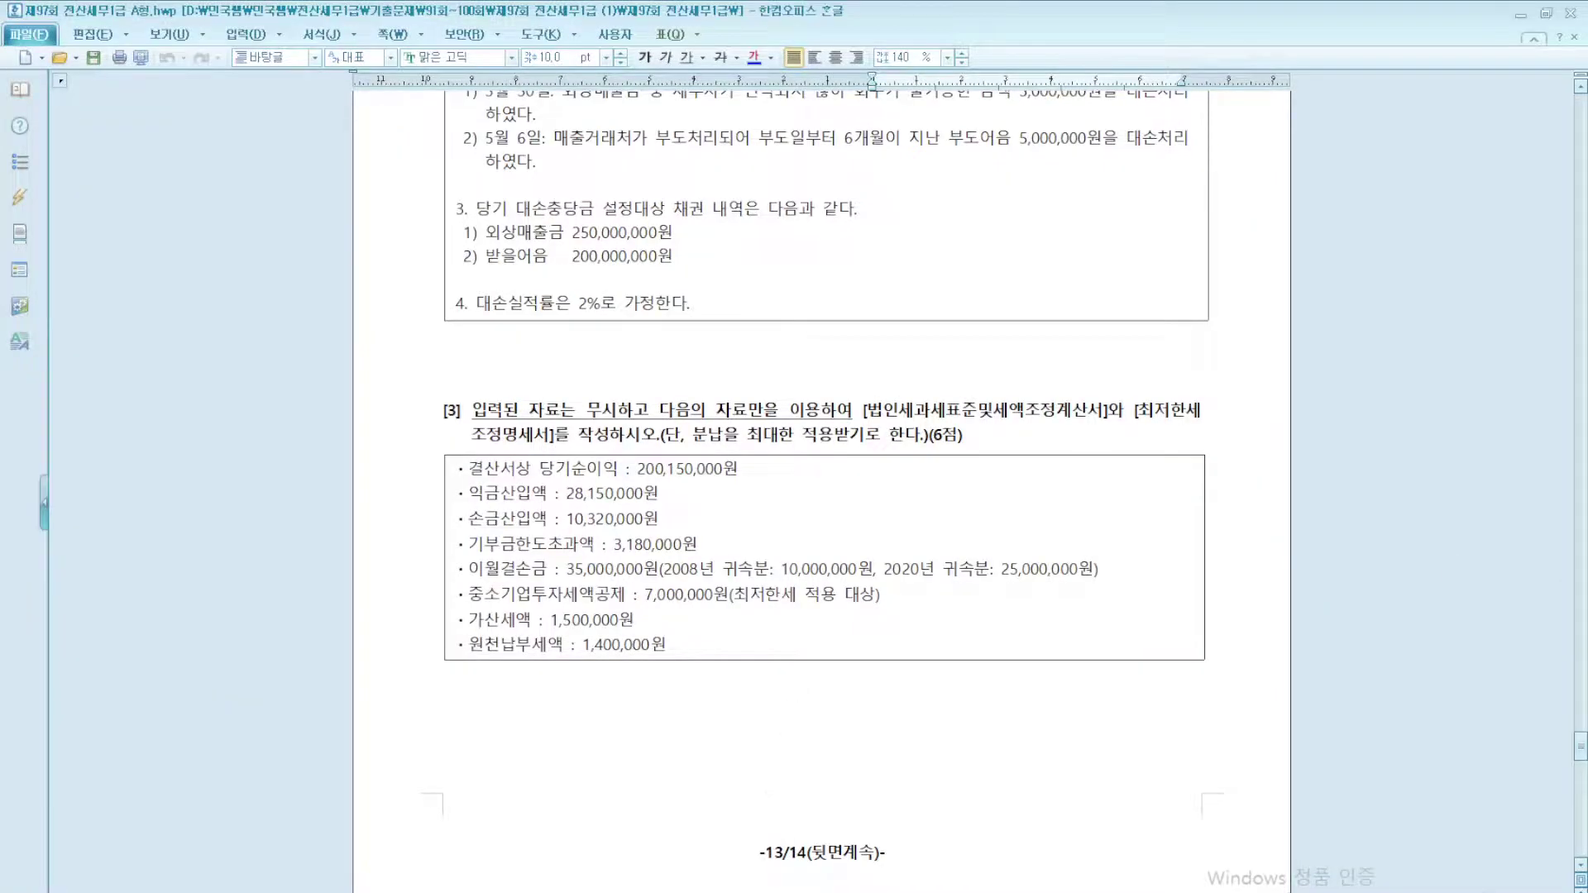
# Step: Switch to KcLep and open the 법인세과세표준및세액조정계산서 form for company 0971
pyautogui.hotkey('alt', 'Tab')
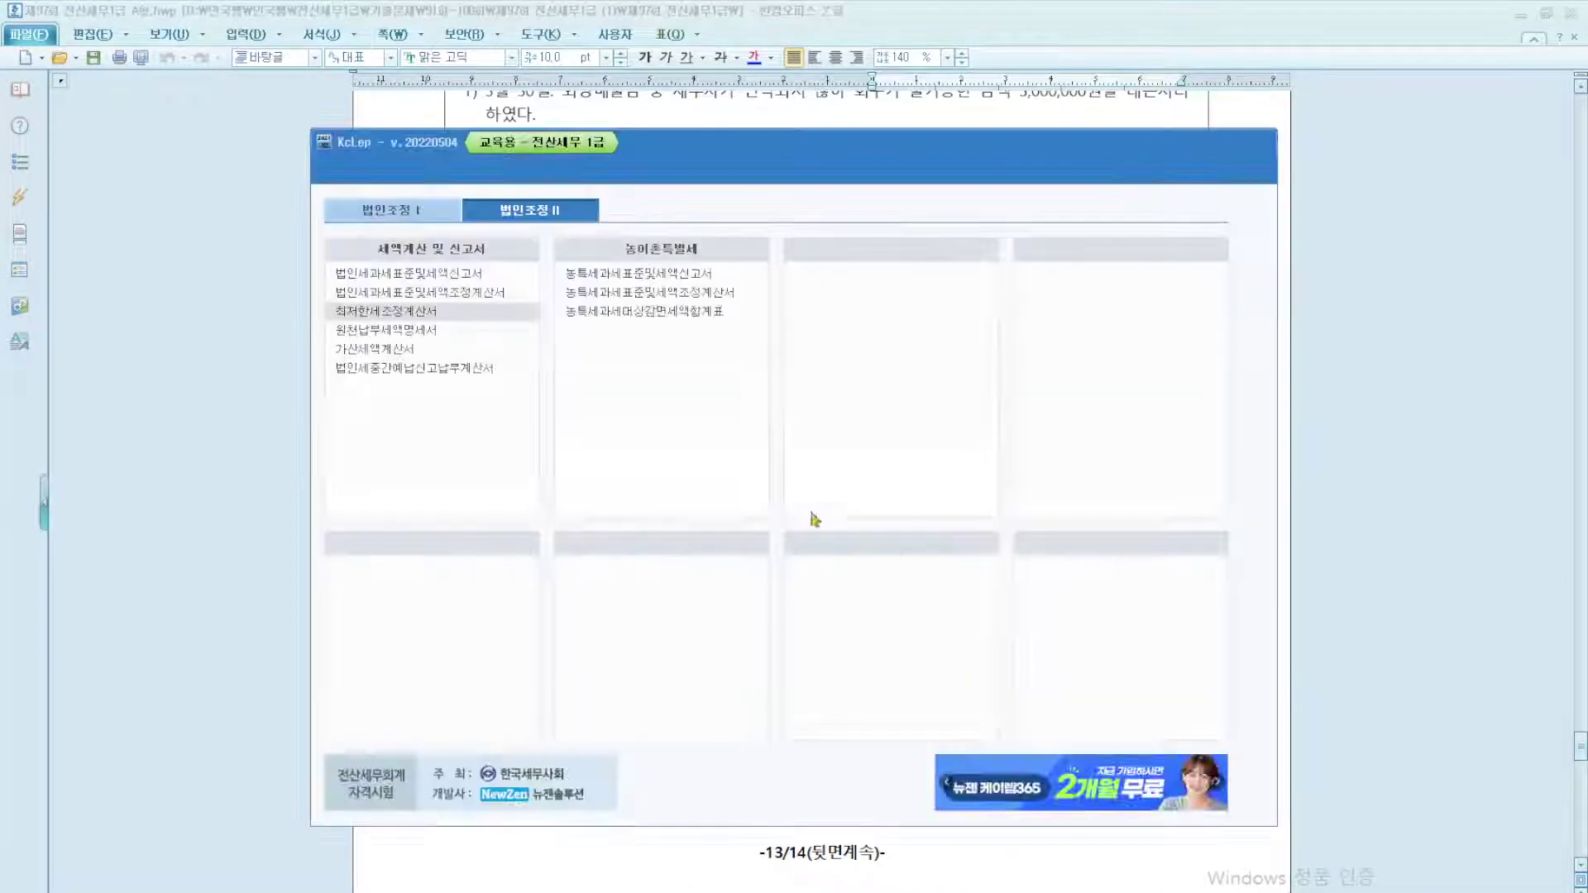
pyautogui.click(1259, 299)
pyautogui.write('971')
pyautogui.press('Return')
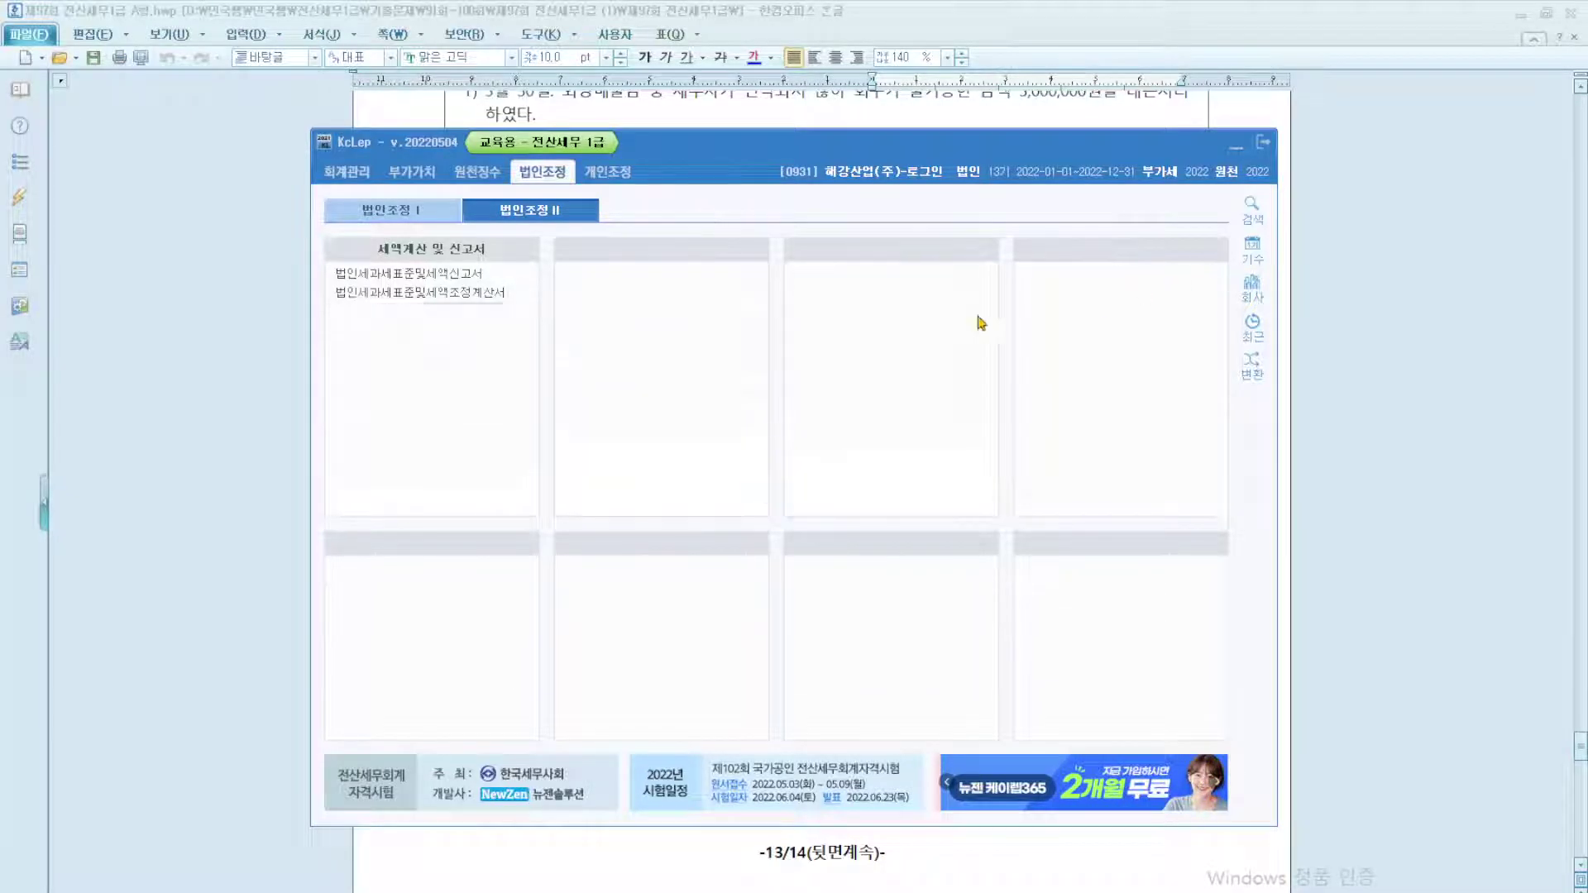
pyautogui.click(427, 293)
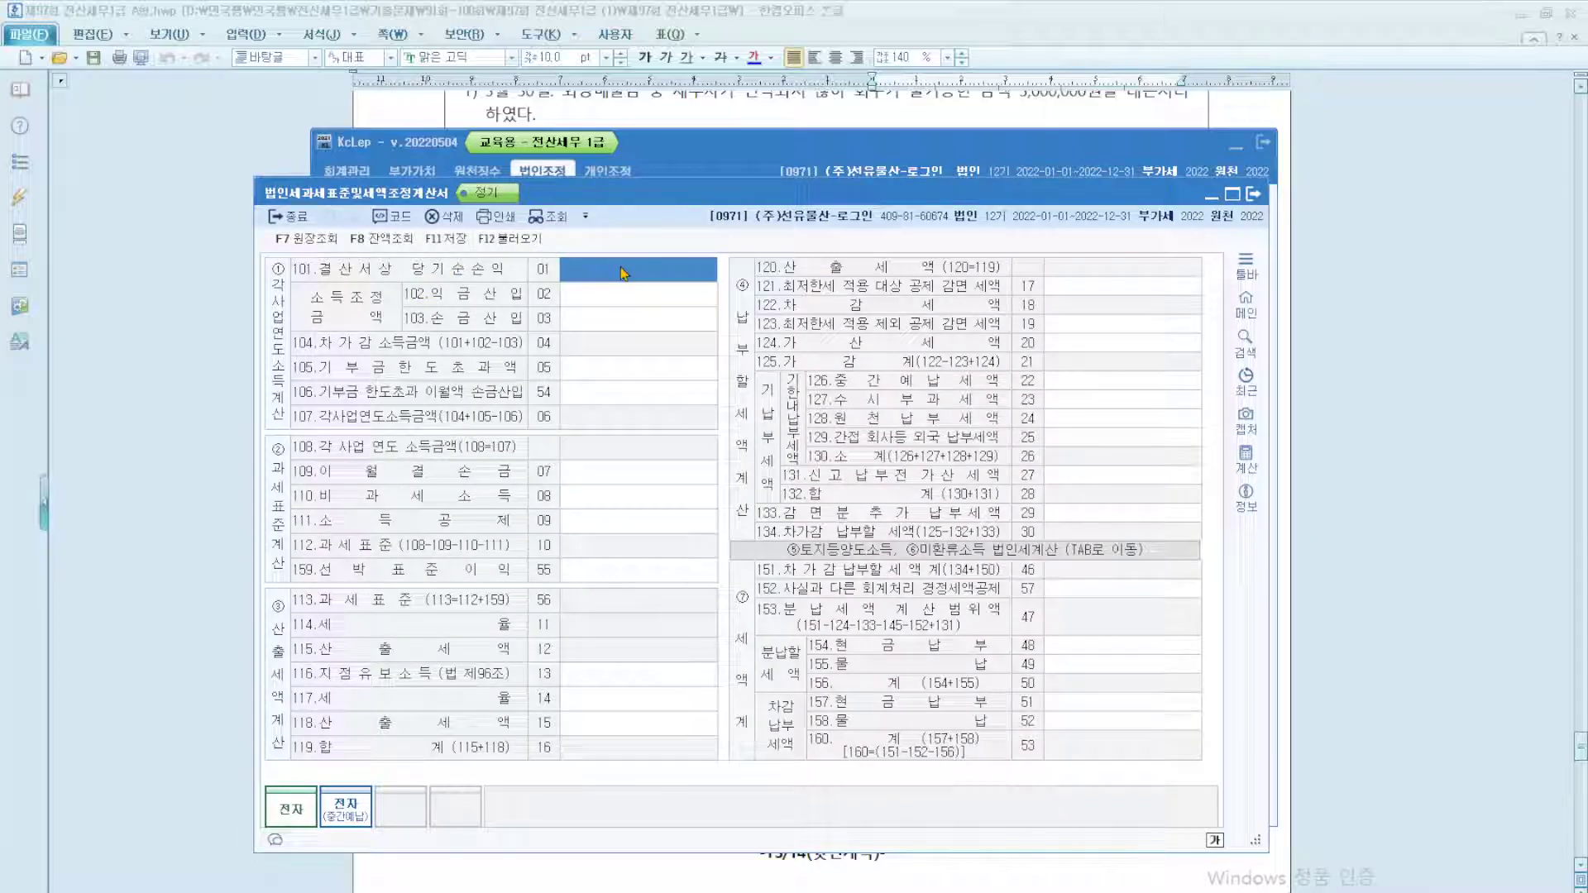
# Step: Enter 200,150,000 as the net income on line 101 (결산서상 당기순손익)
pyautogui.hotkey('ctrl', '2')
pyautogui.scroll(3, 597, 281)
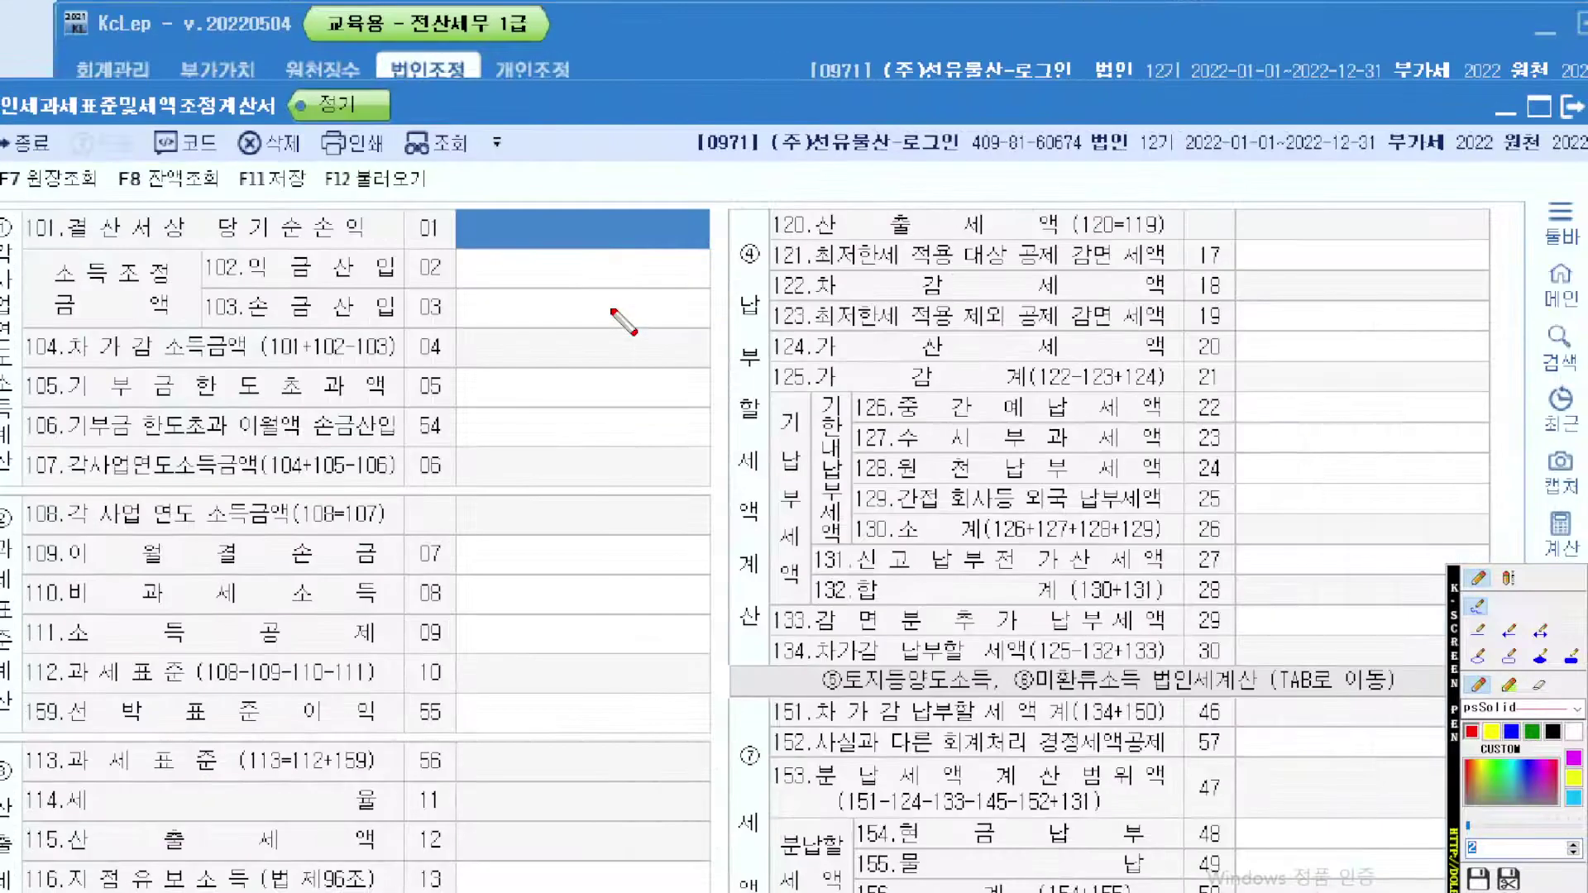
pyautogui.press('Escape')
pyautogui.write('20')
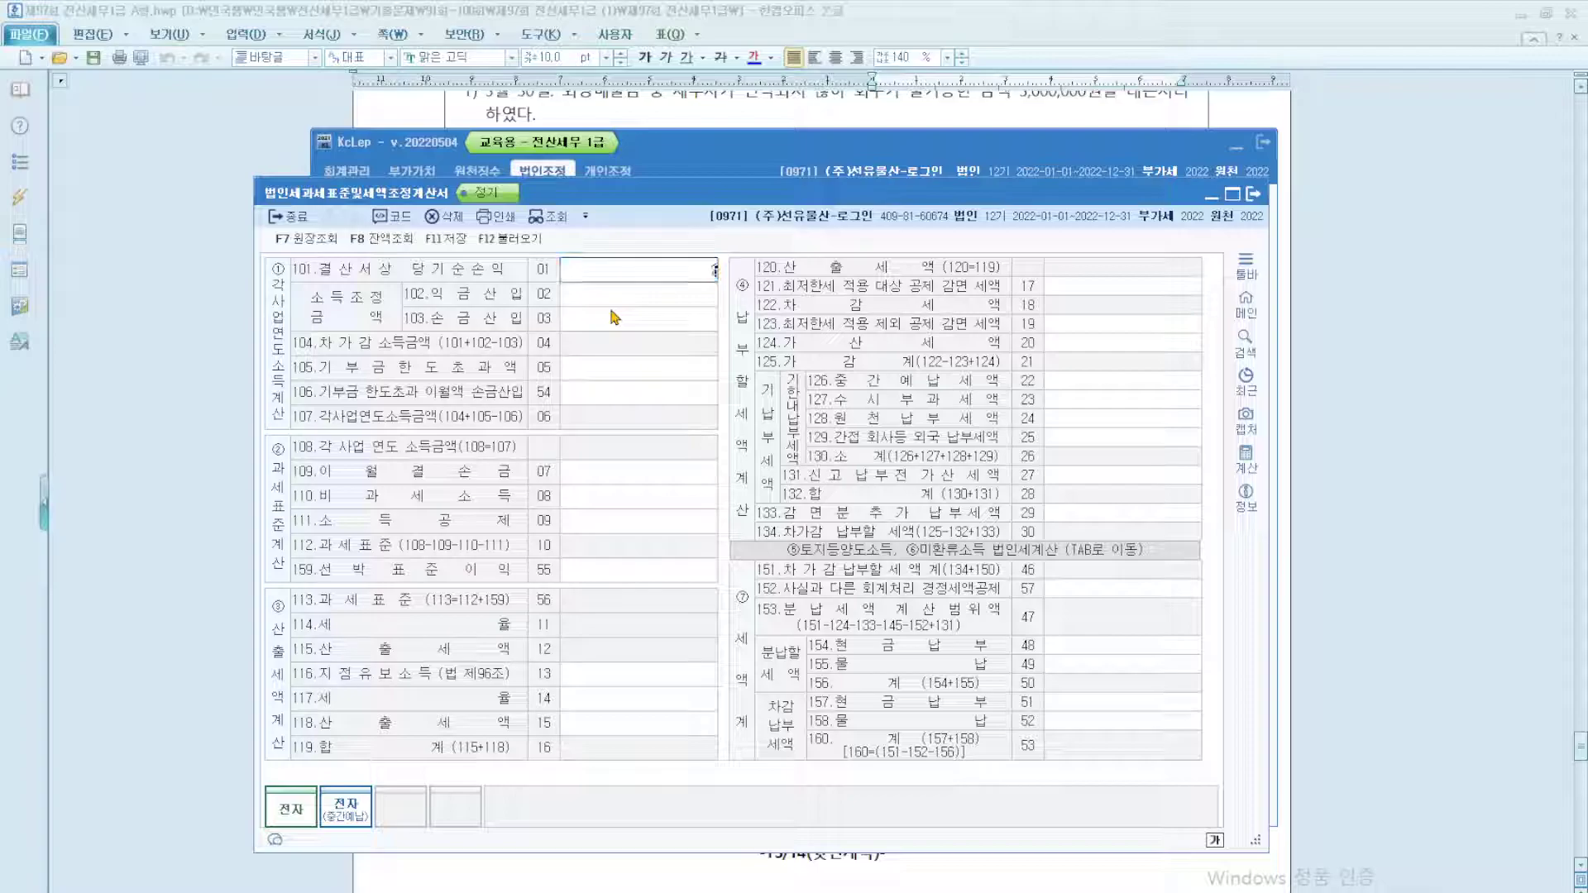
pyautogui.write('0,150,000')
pyautogui.press('Return')
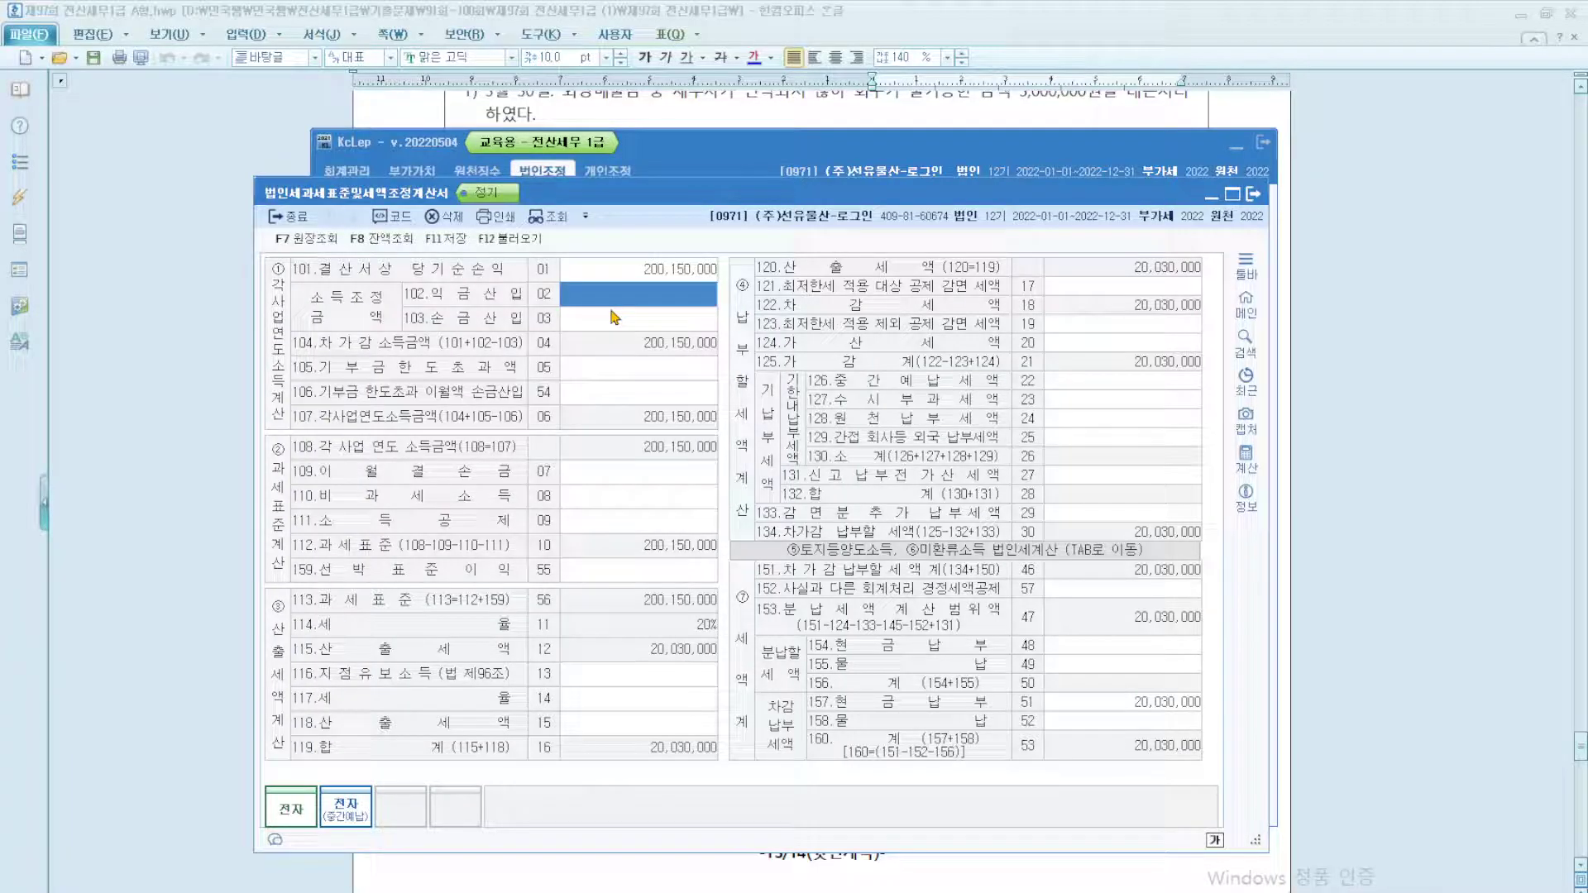
# Step: Enter the income adjustments: 28,150,000 for 익금산입 on line 102 and 10,320,000 for 손금산입 on line 103
pyautogui.write('200,')
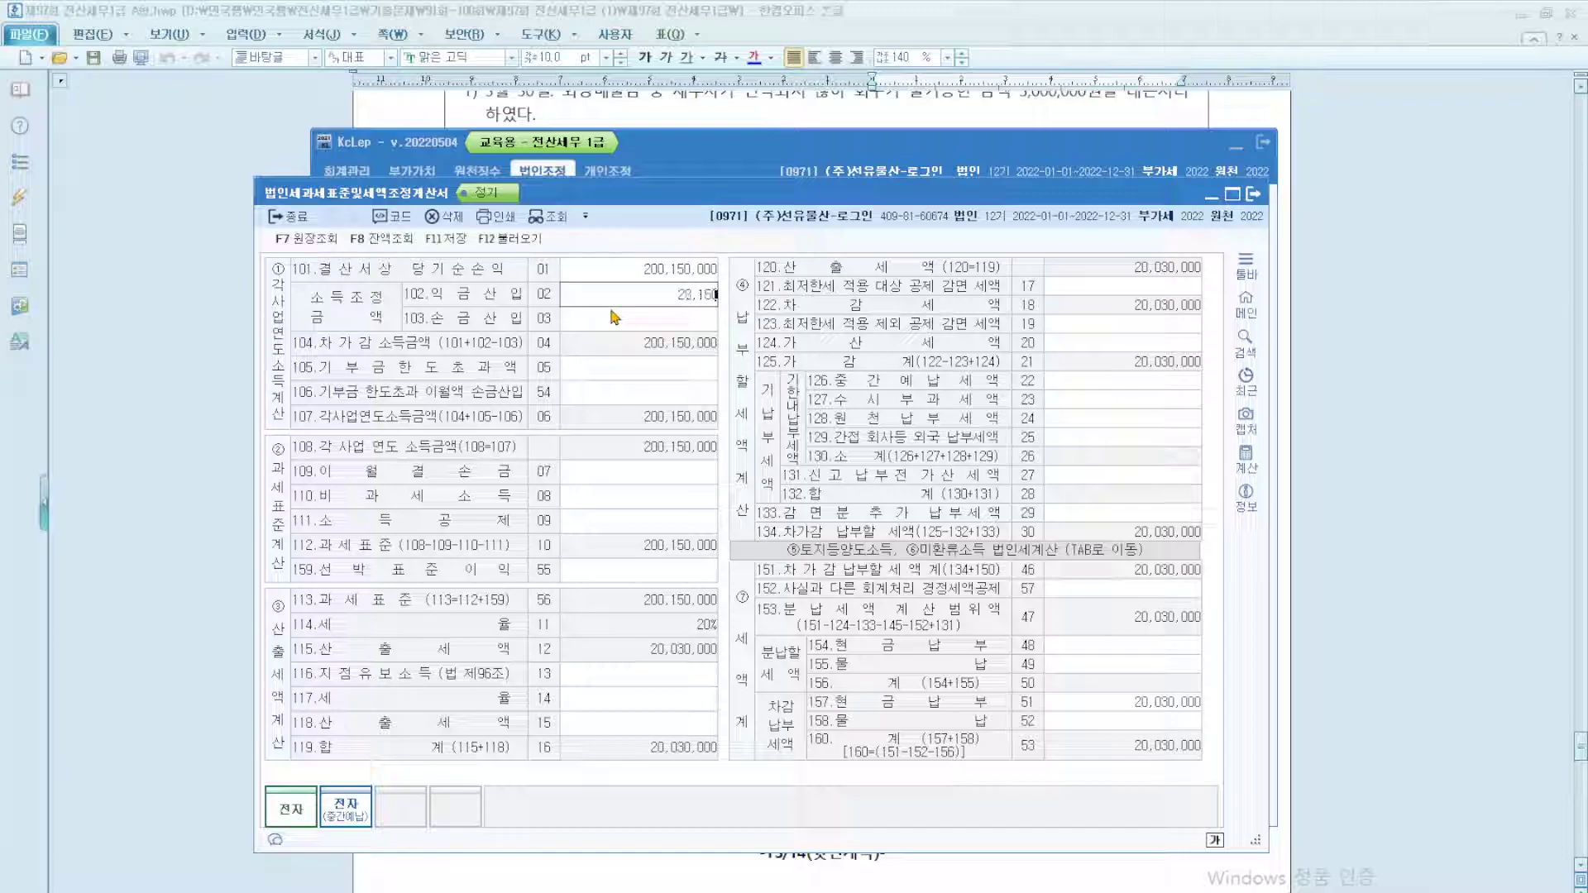
pyautogui.write('150,000')
pyautogui.press('Return')
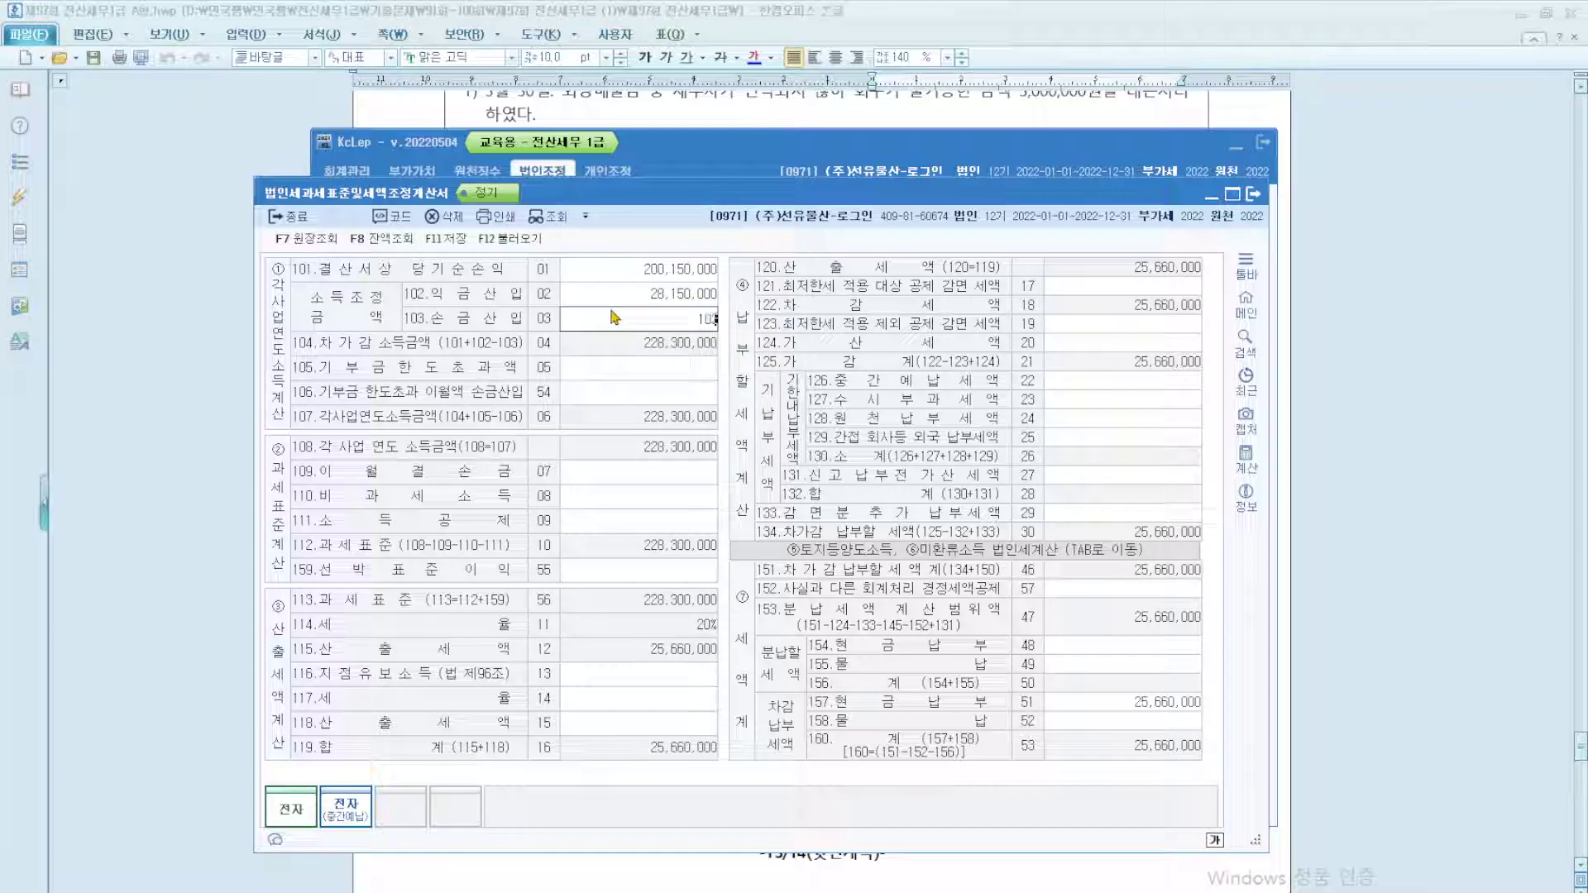
pyautogui.write('10,320,000')
pyautogui.press('Return')
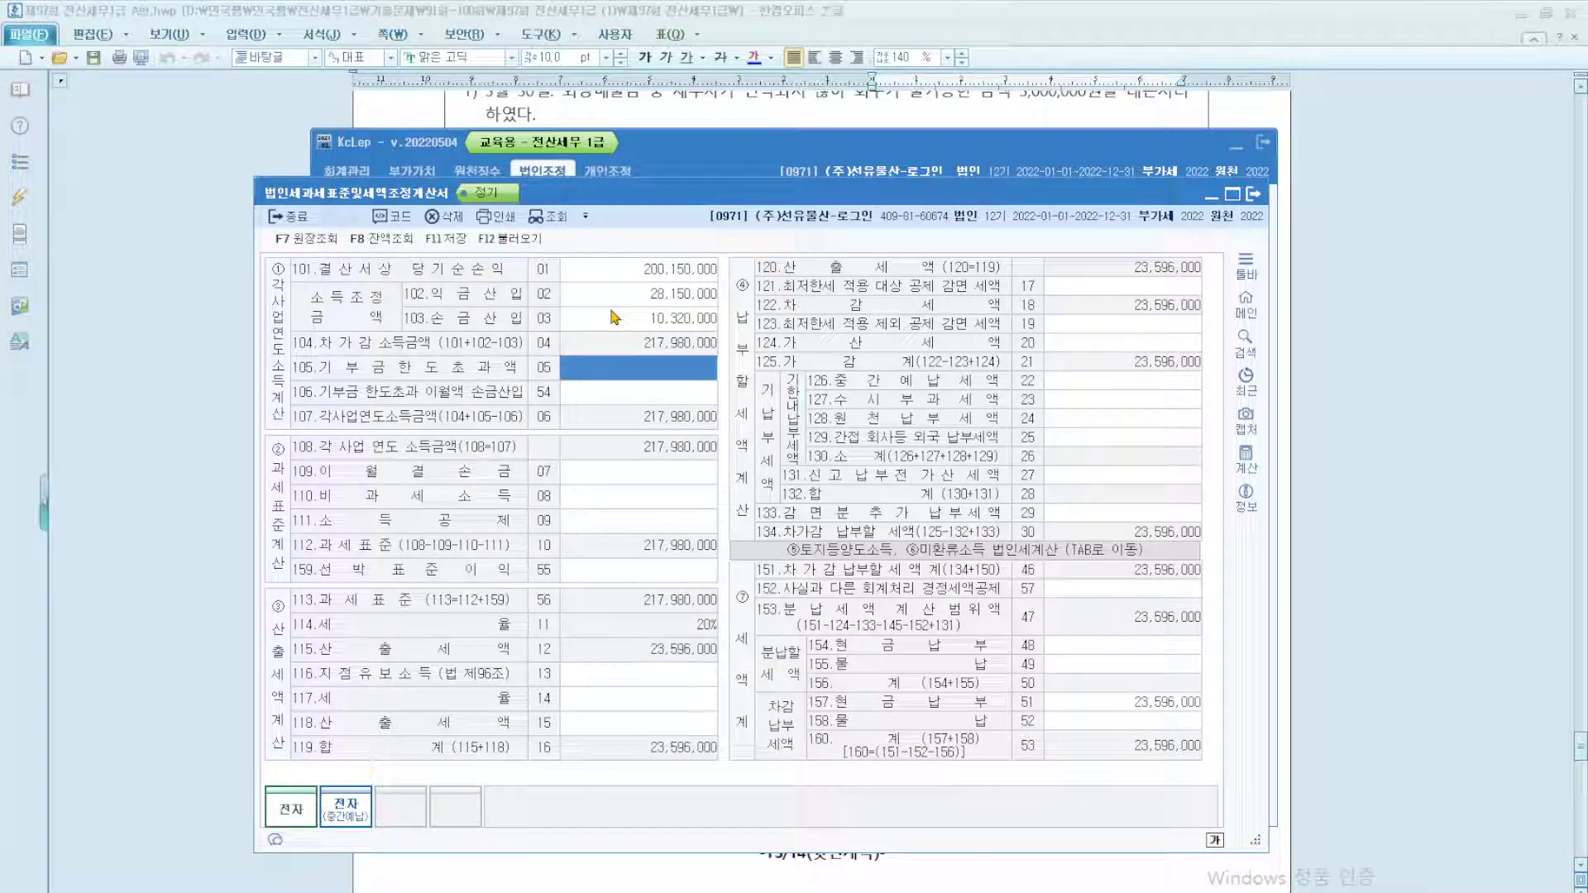
# Step: Enter 3,180,000 as 기부금한도초과액 on line 105 and 25,000,000 as 이월결손금 on line 109
pyautogui.write('3,180,000')
pyautogui.press('Return')
pyautogui.press('Return')
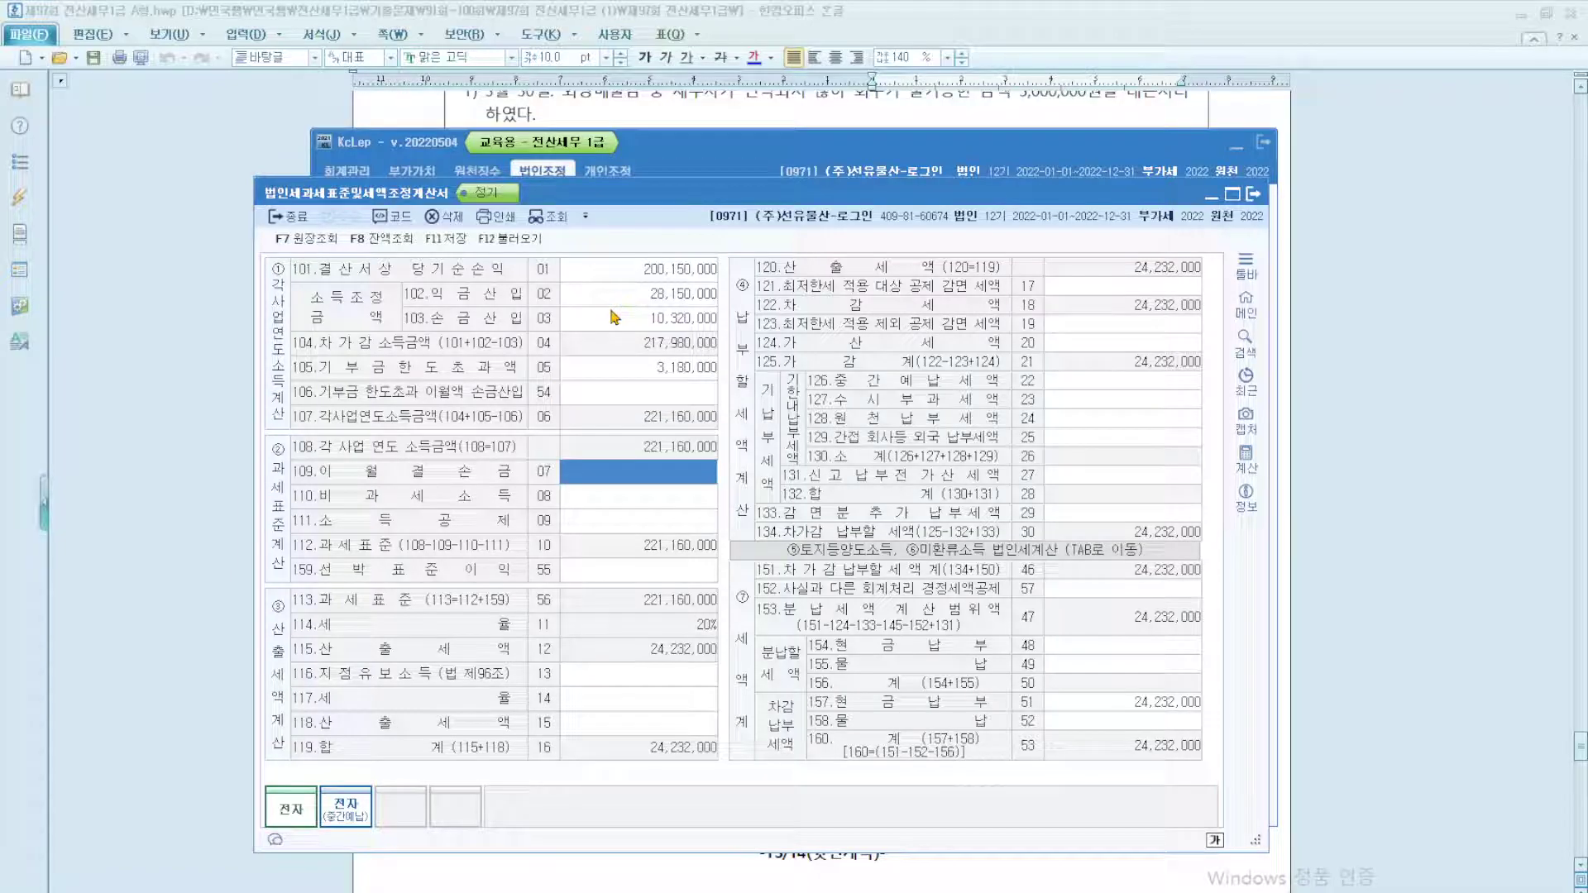
pyautogui.write('25000000')
pyautogui.press('Return')
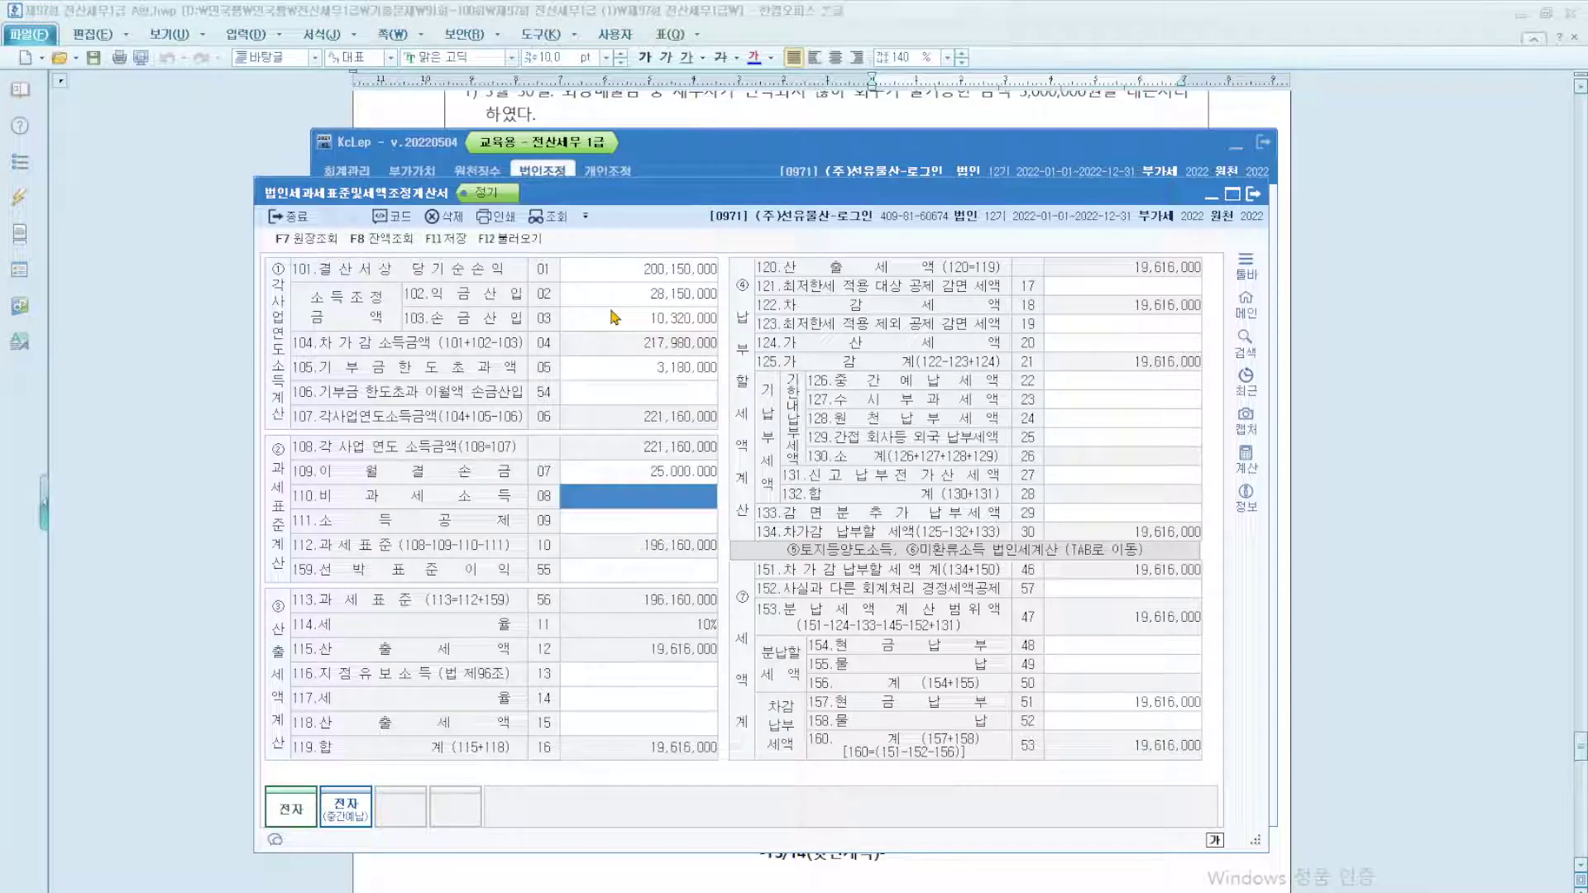
# Step: Mark up the completed income and tax base sections, and save the 법인세과세표준및세액조정계산서 form
pyautogui.hotkey('ctrl', '2')
pyautogui.scroll(3, 653, 519)
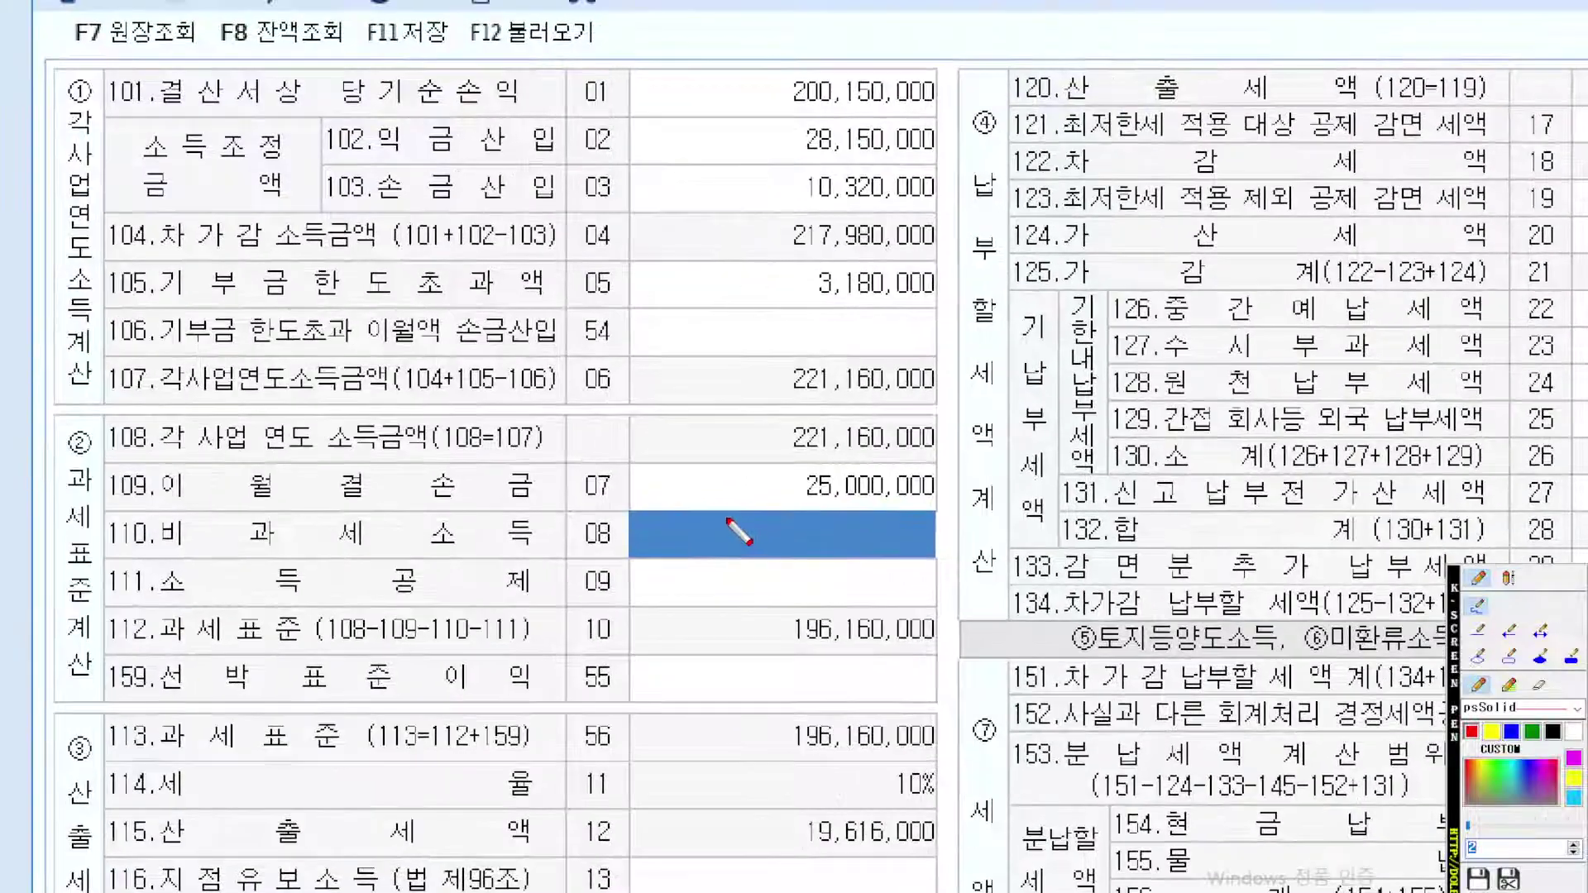
pyautogui.moveTo(236, 892)
pyautogui.mouseDown()
pyautogui.moveTo(3, 531)
pyautogui.moveTo(528, 169)
pyautogui.mouseUp()
pyautogui.moveTo(744, 289); pyautogui.dragTo(824, 829)
pyautogui.press('Escape')
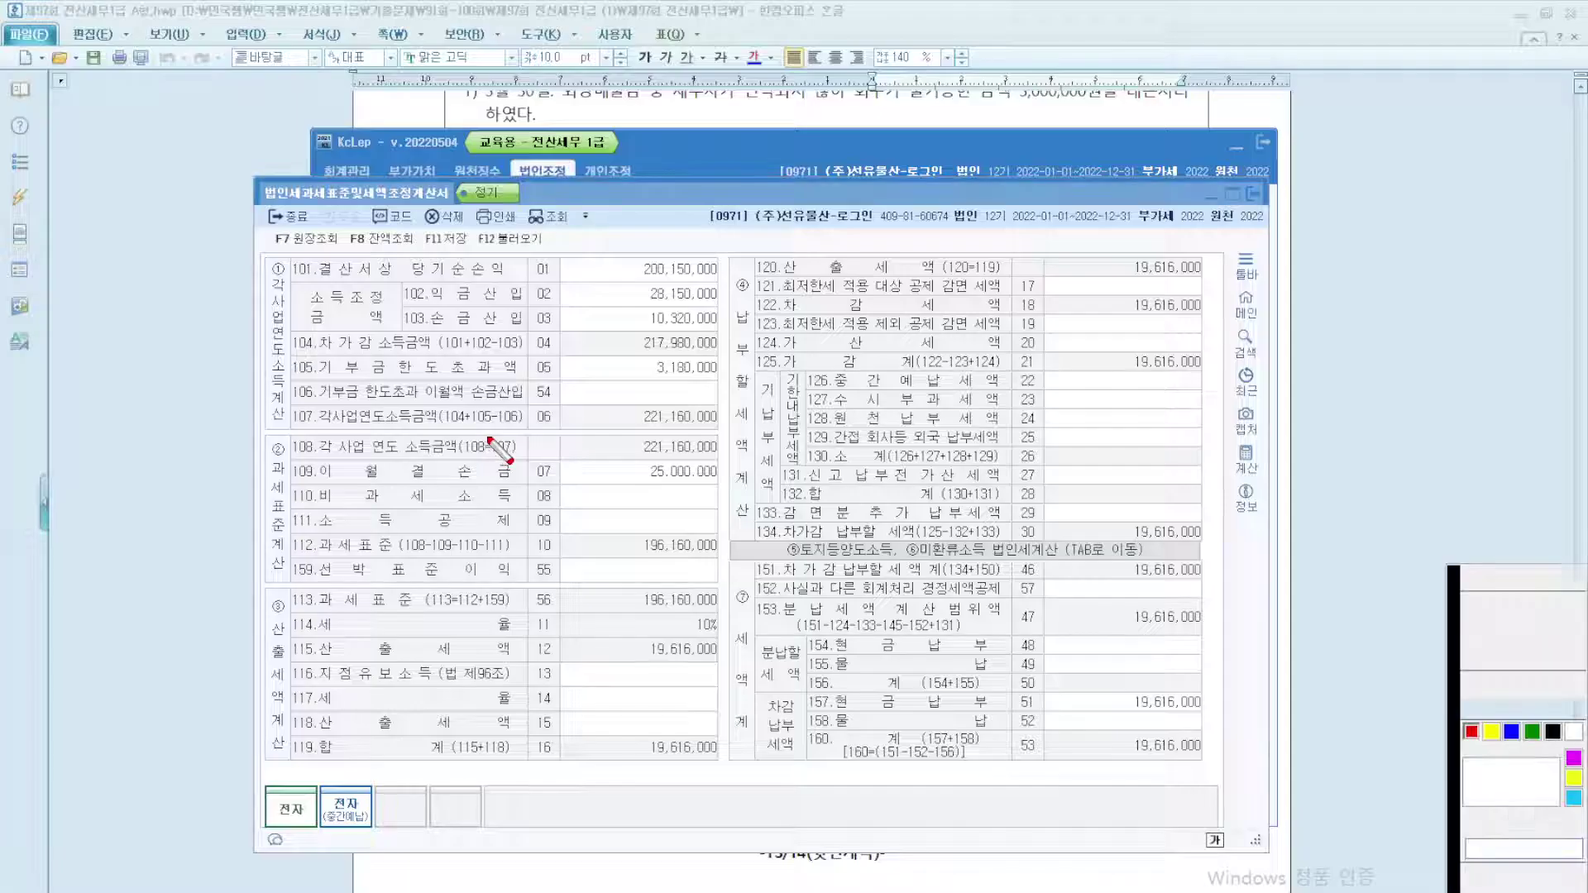
pyautogui.click(447, 239)
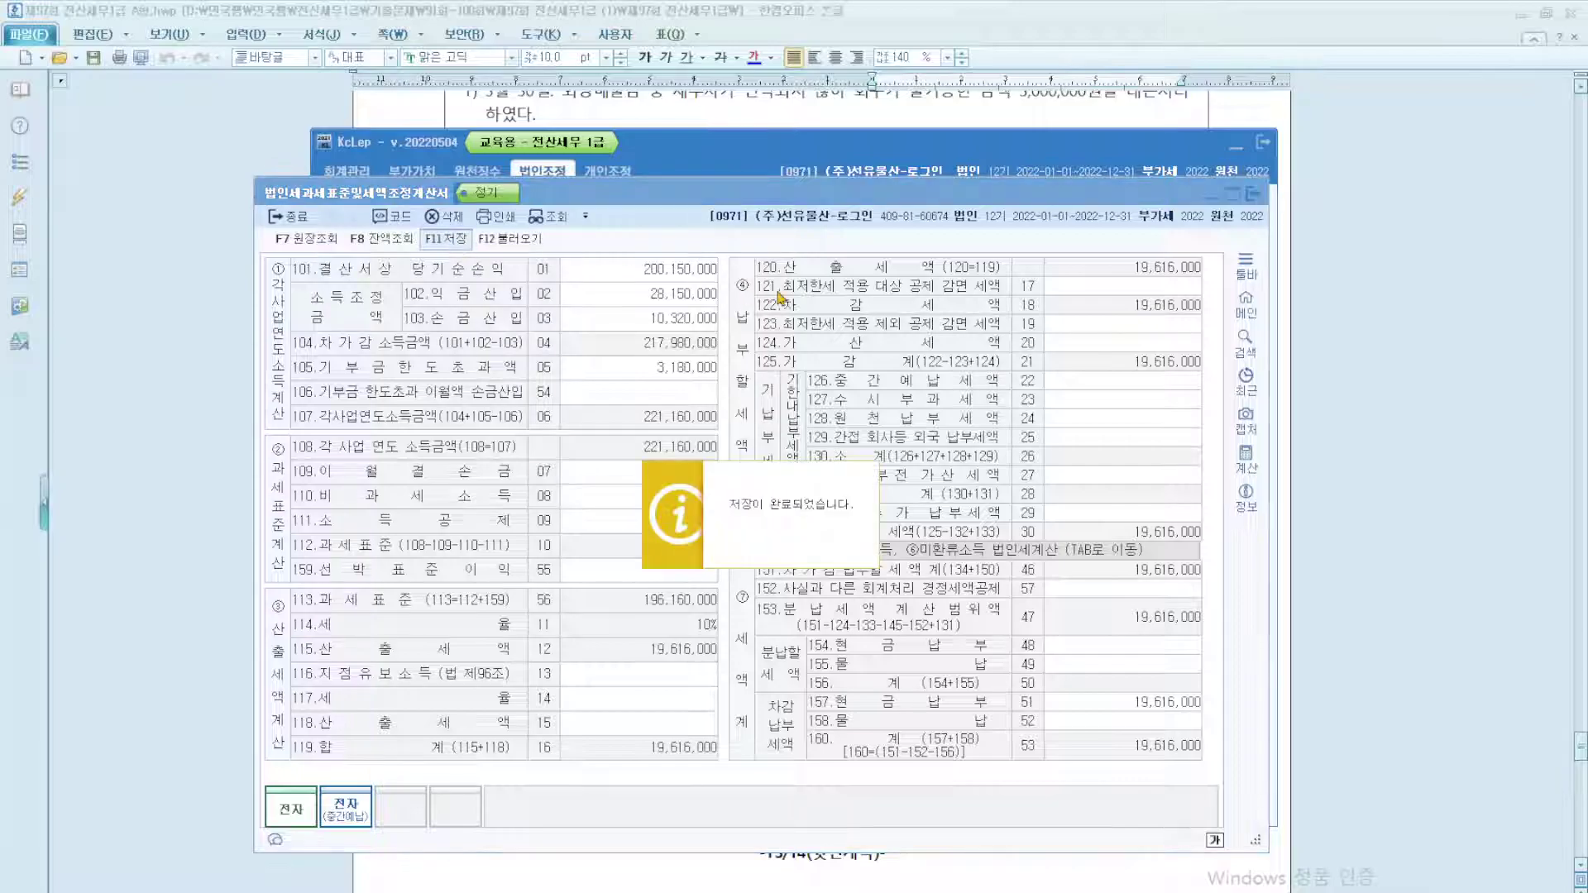
# Step: Zoom in on the tax payable section and underline the line 121 field (최저한세 적용 대상 공제 감면 세액)
pyautogui.hotkey('ctrl', '2')
pyautogui.scroll(5, 1130, 322)
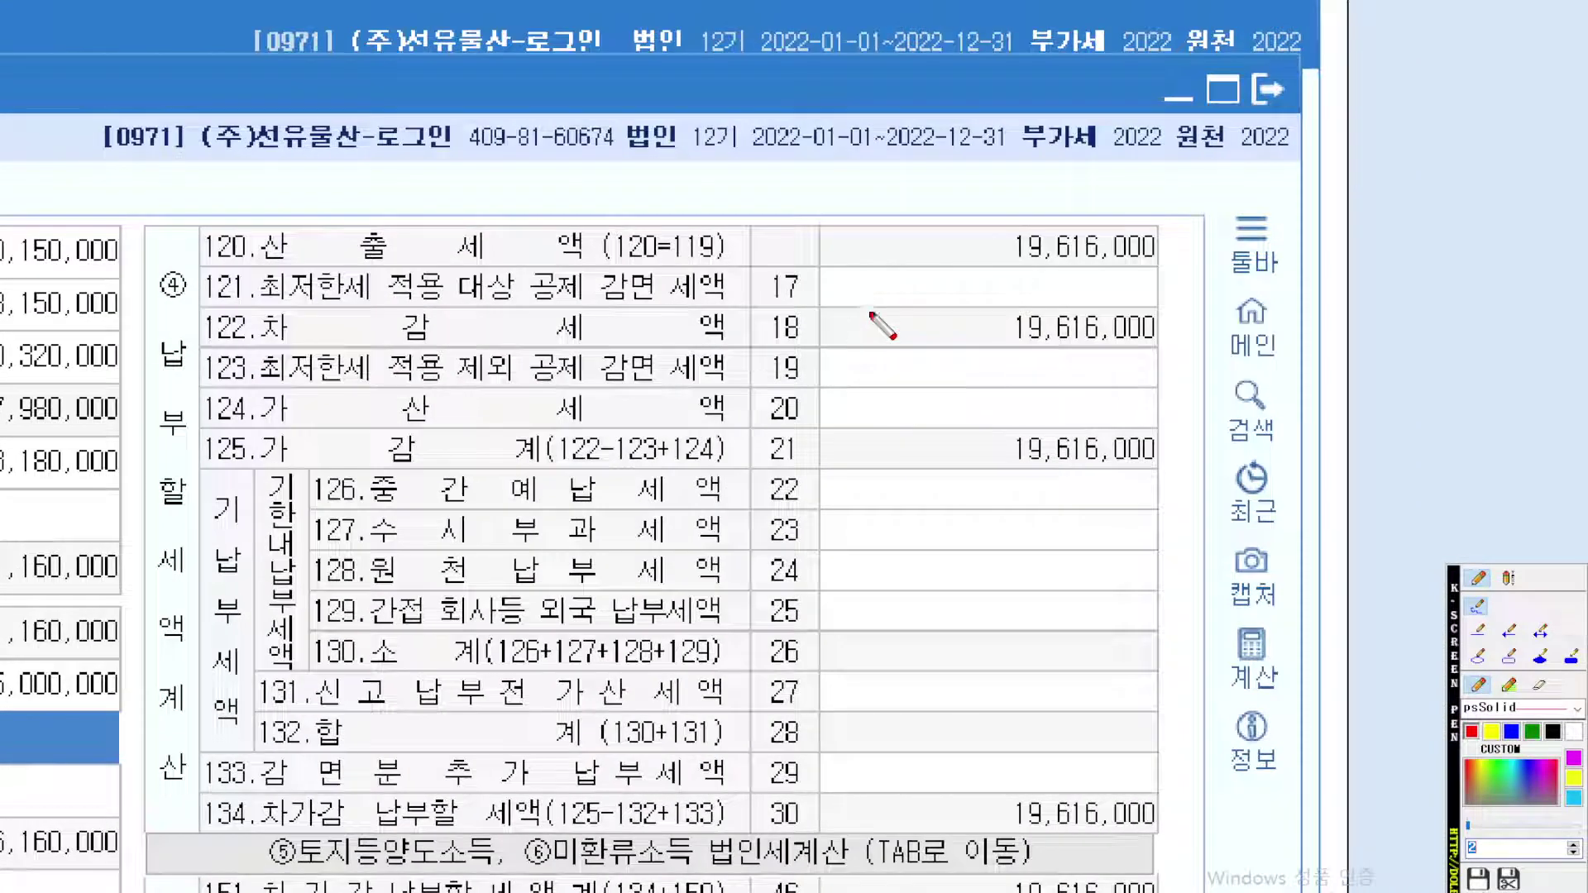
pyautogui.moveTo(850, 304)
pyautogui.mouseDown()
pyautogui.moveTo(1134, 304)
pyautogui.moveTo(1114, 306)
pyautogui.mouseUp()
pyautogui.press('Escape')
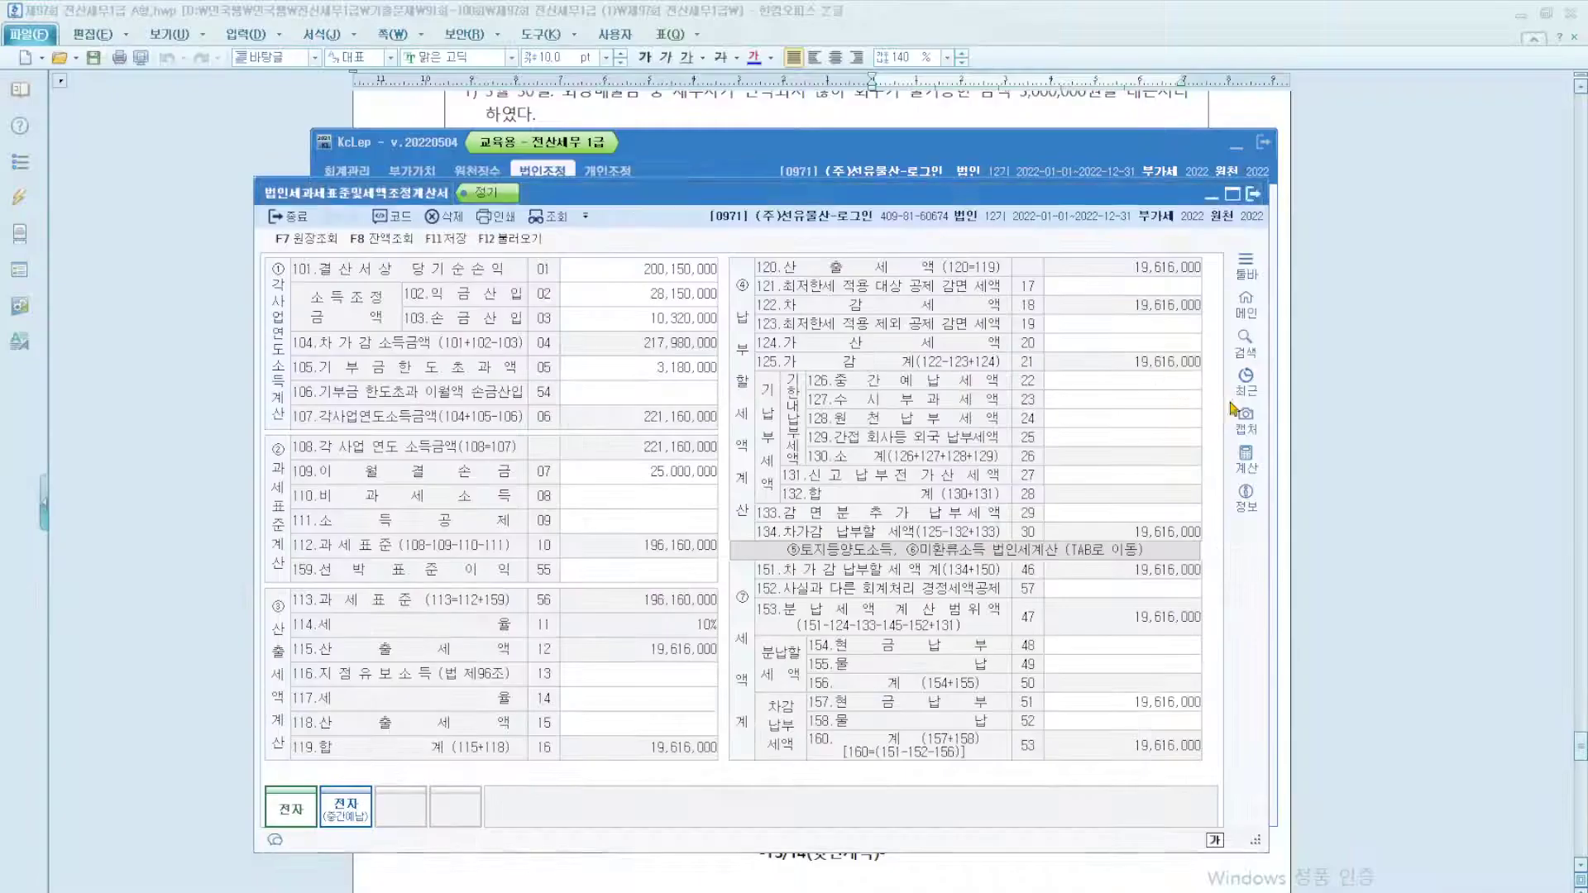
# Step: Return to the problem document and underline the 중소기업투자세액공제 item of 7,000,000원 in red
pyautogui.click(1399, 443)
pyautogui.hotkey('ctrl', '2')
pyautogui.scroll(3, 1017, 534)
pyautogui.scroll(2, 1019, 536)
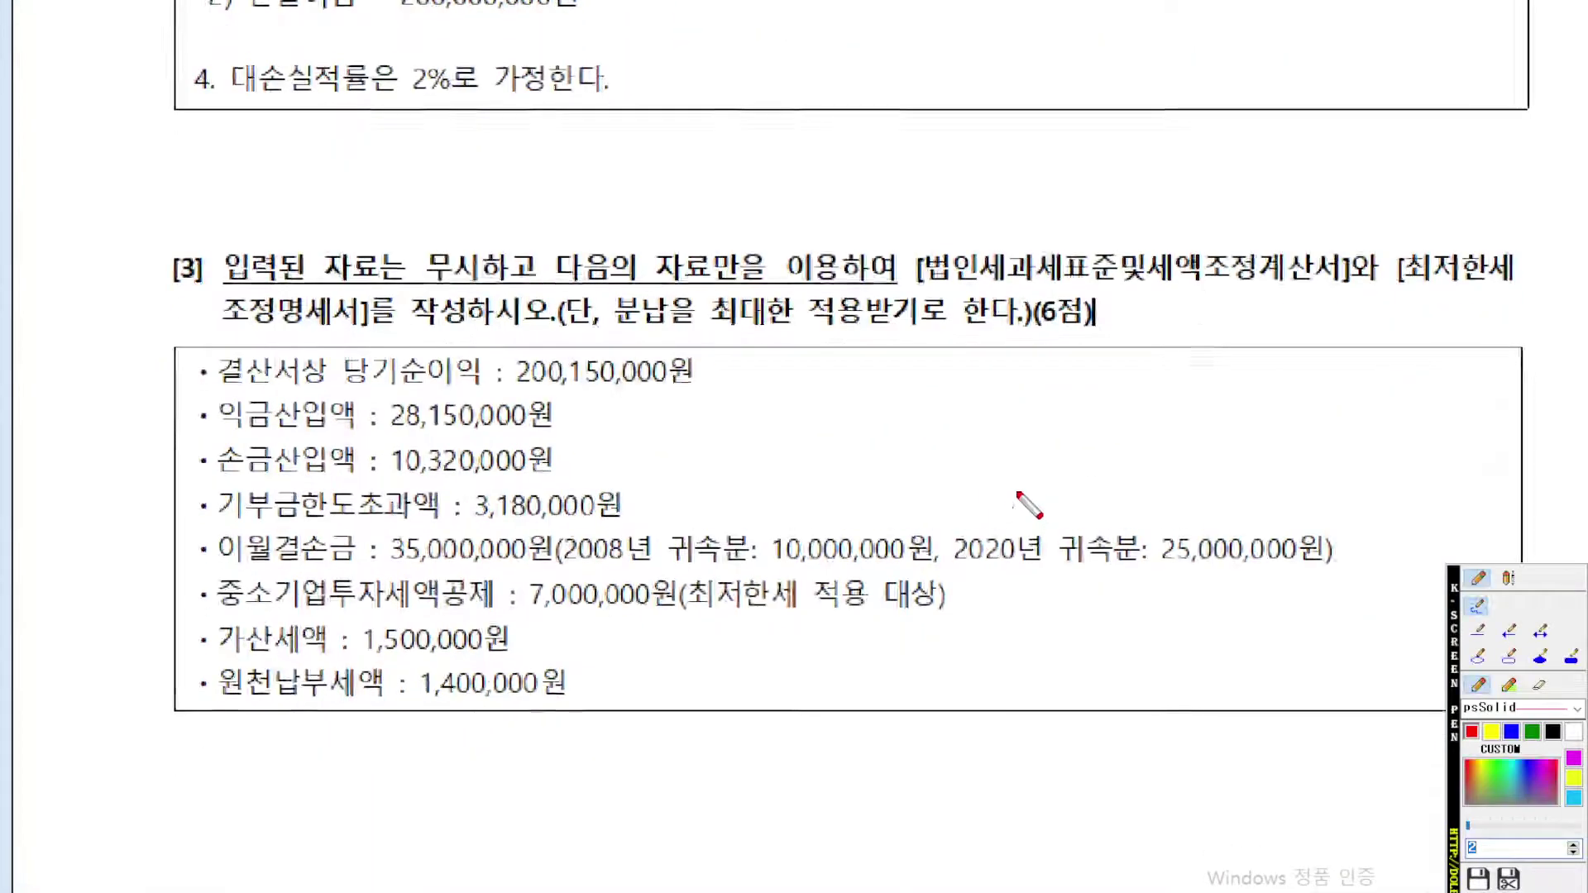
pyautogui.moveTo(240, 540); pyautogui.dragTo(1018, 543)
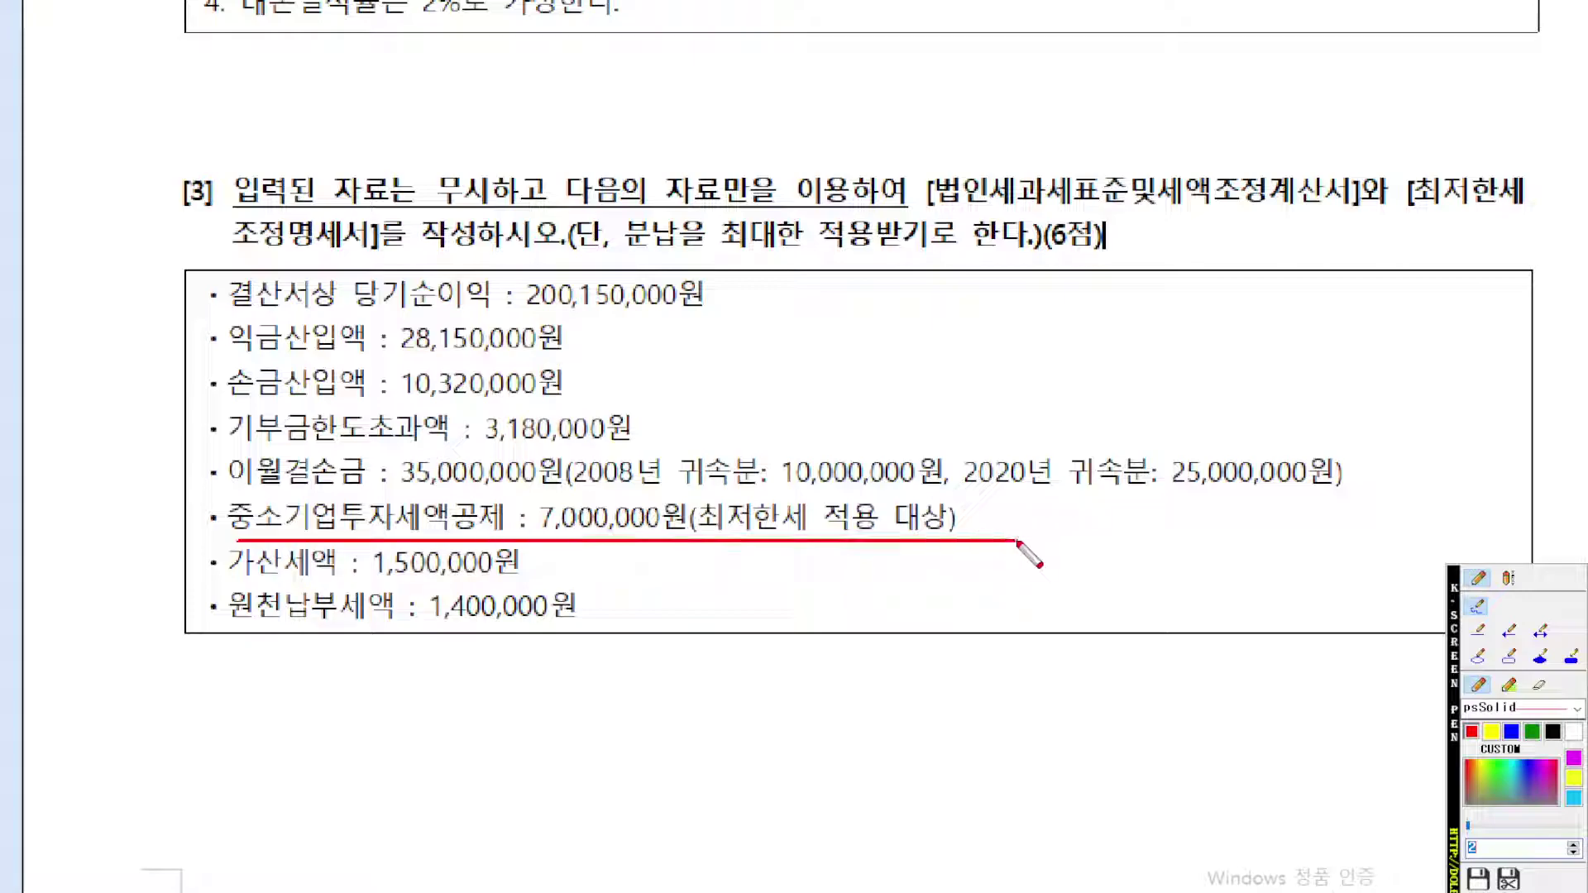
pyautogui.hotkey('ctrl', 'shift', 'p')
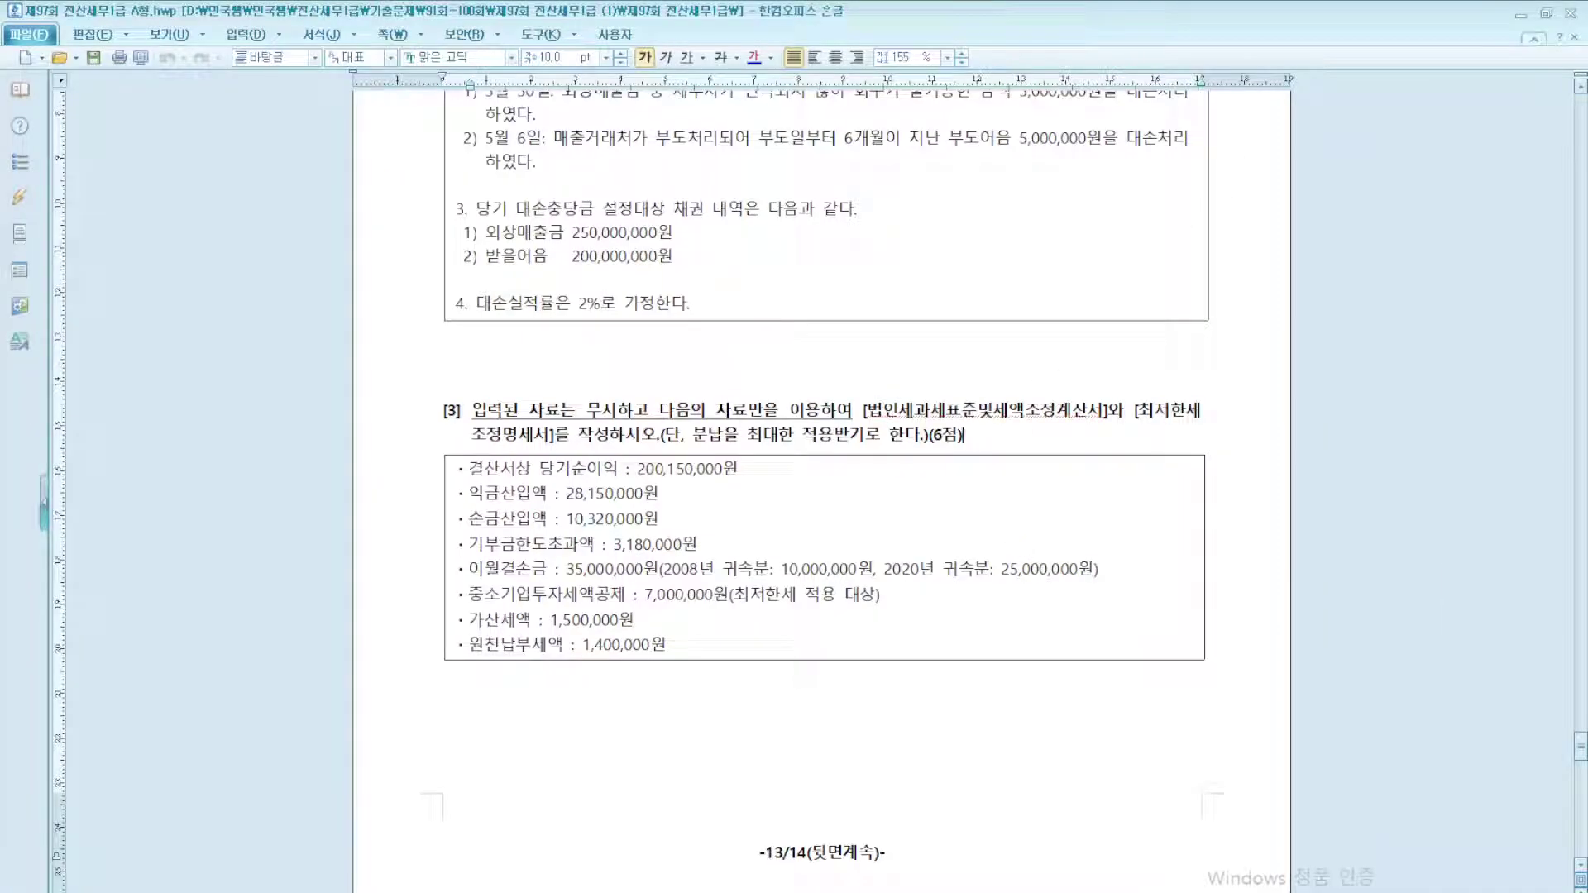
# Step: Switch back to KcLep, open the 최저한세조정계산서 form and load the saved data into it
pyautogui.hotkey('alt', 'Tab')
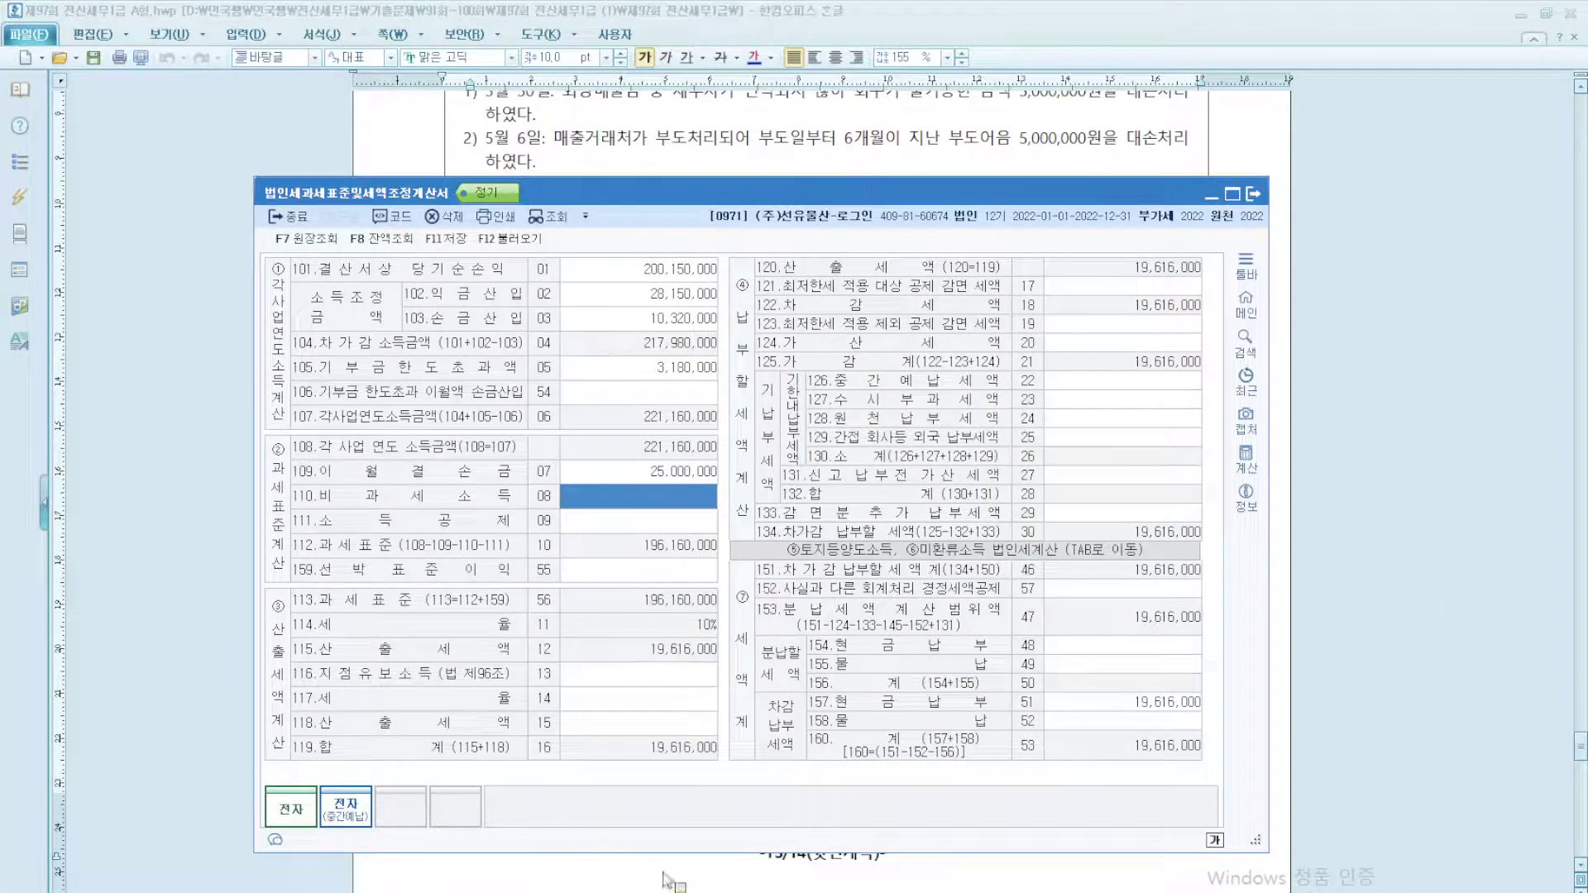
pyautogui.hotkey('alt', 'Tab')
pyautogui.click(427, 317)
pyautogui.click(428, 315)
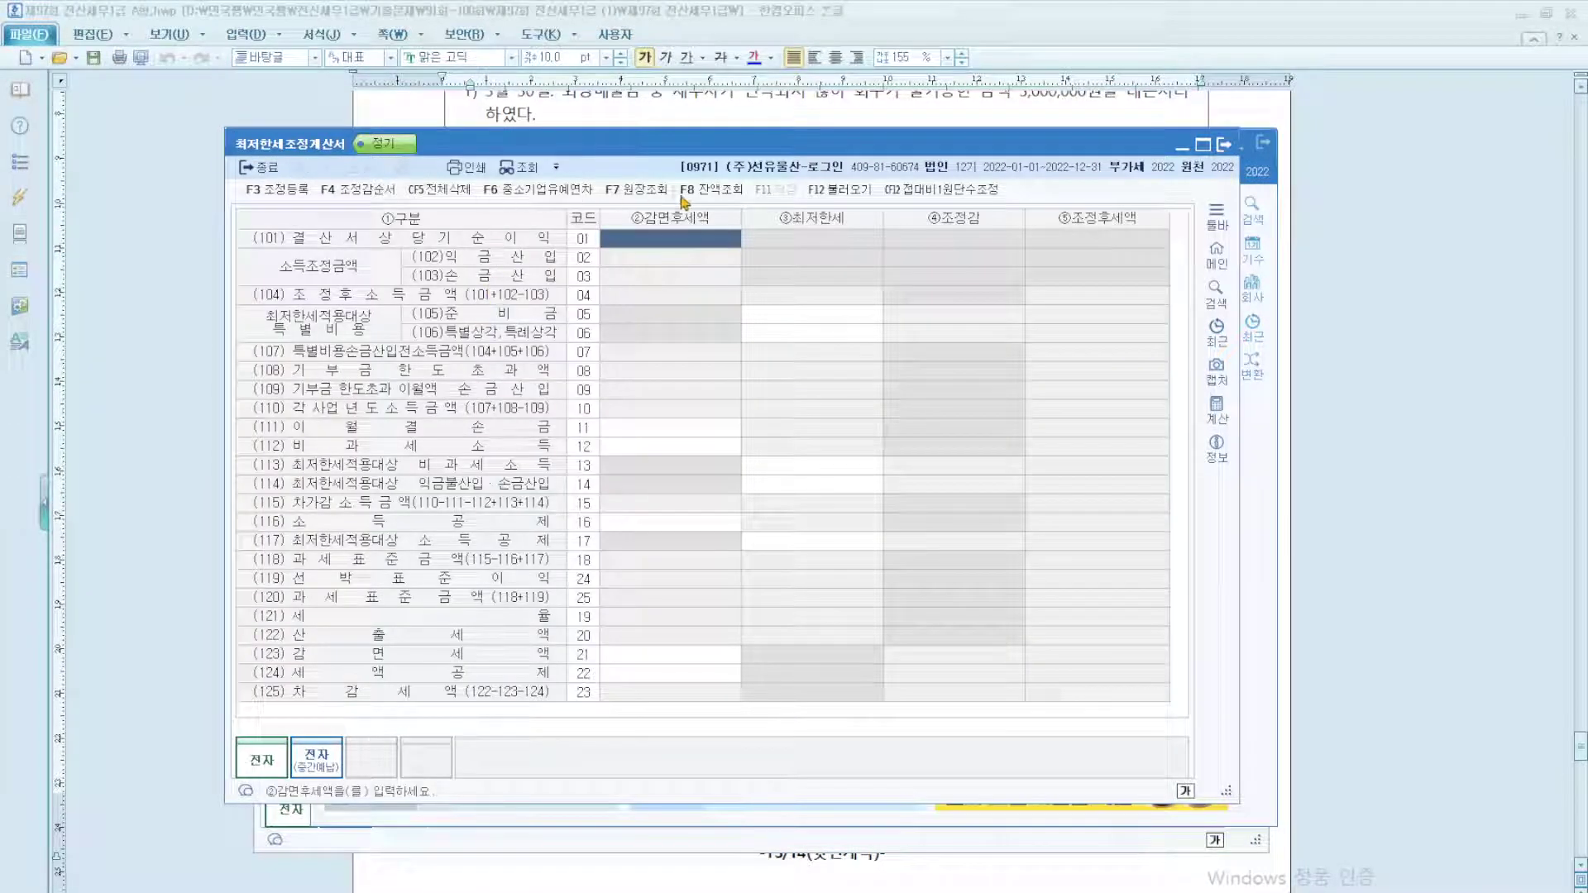
pyautogui.click(840, 189)
pyautogui.click(774, 496)
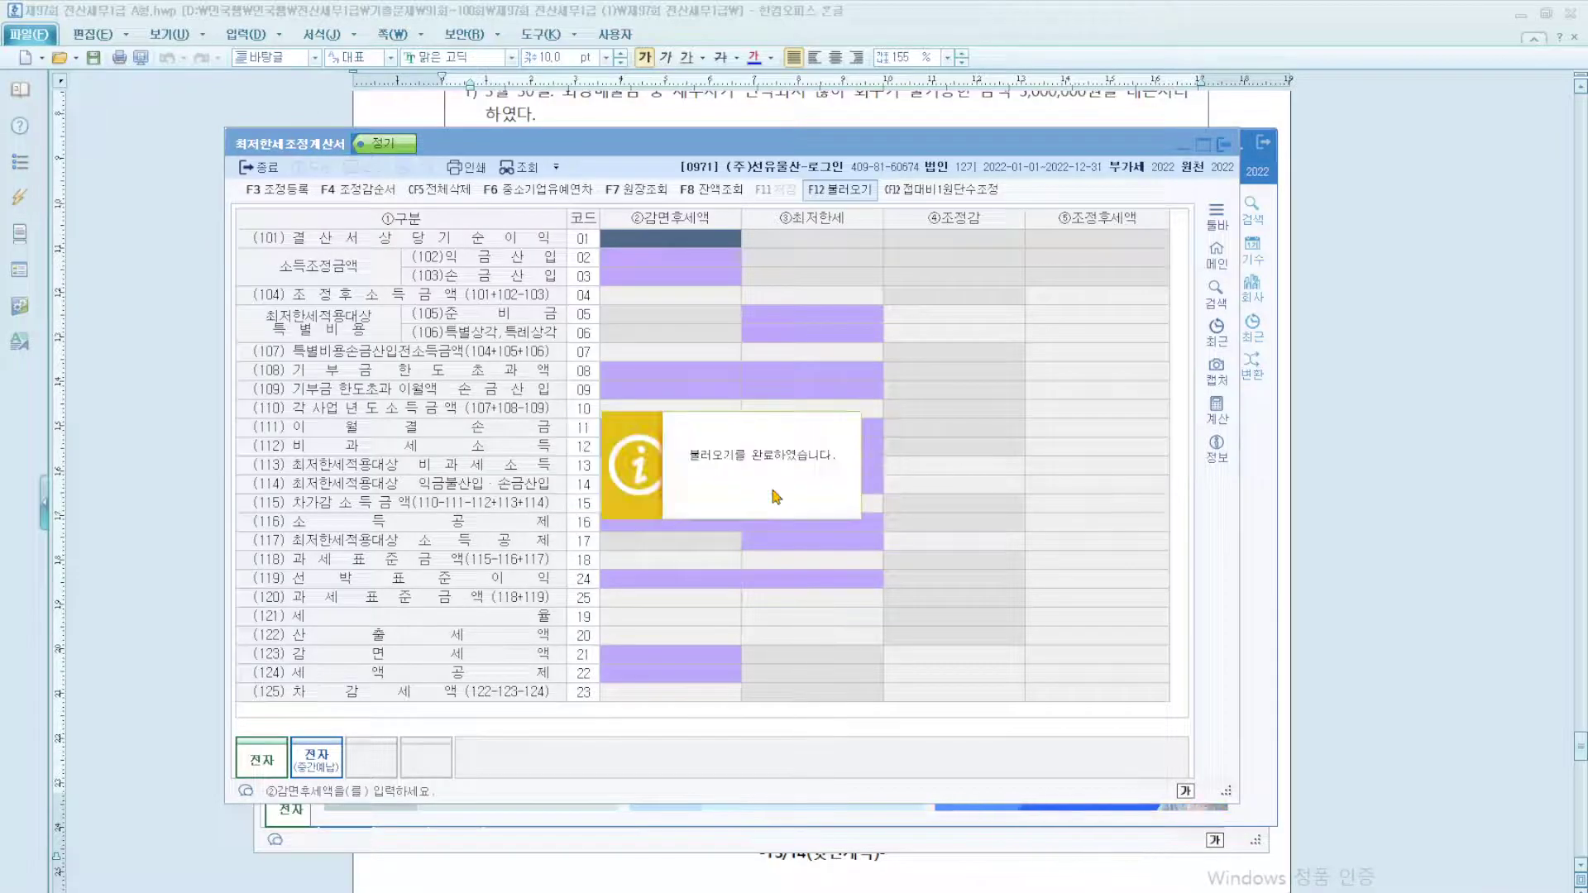
# Step: Underline the 산출세액 amount in the 최저한세 column on line 122
pyautogui.hotkey('ctrl', '1')
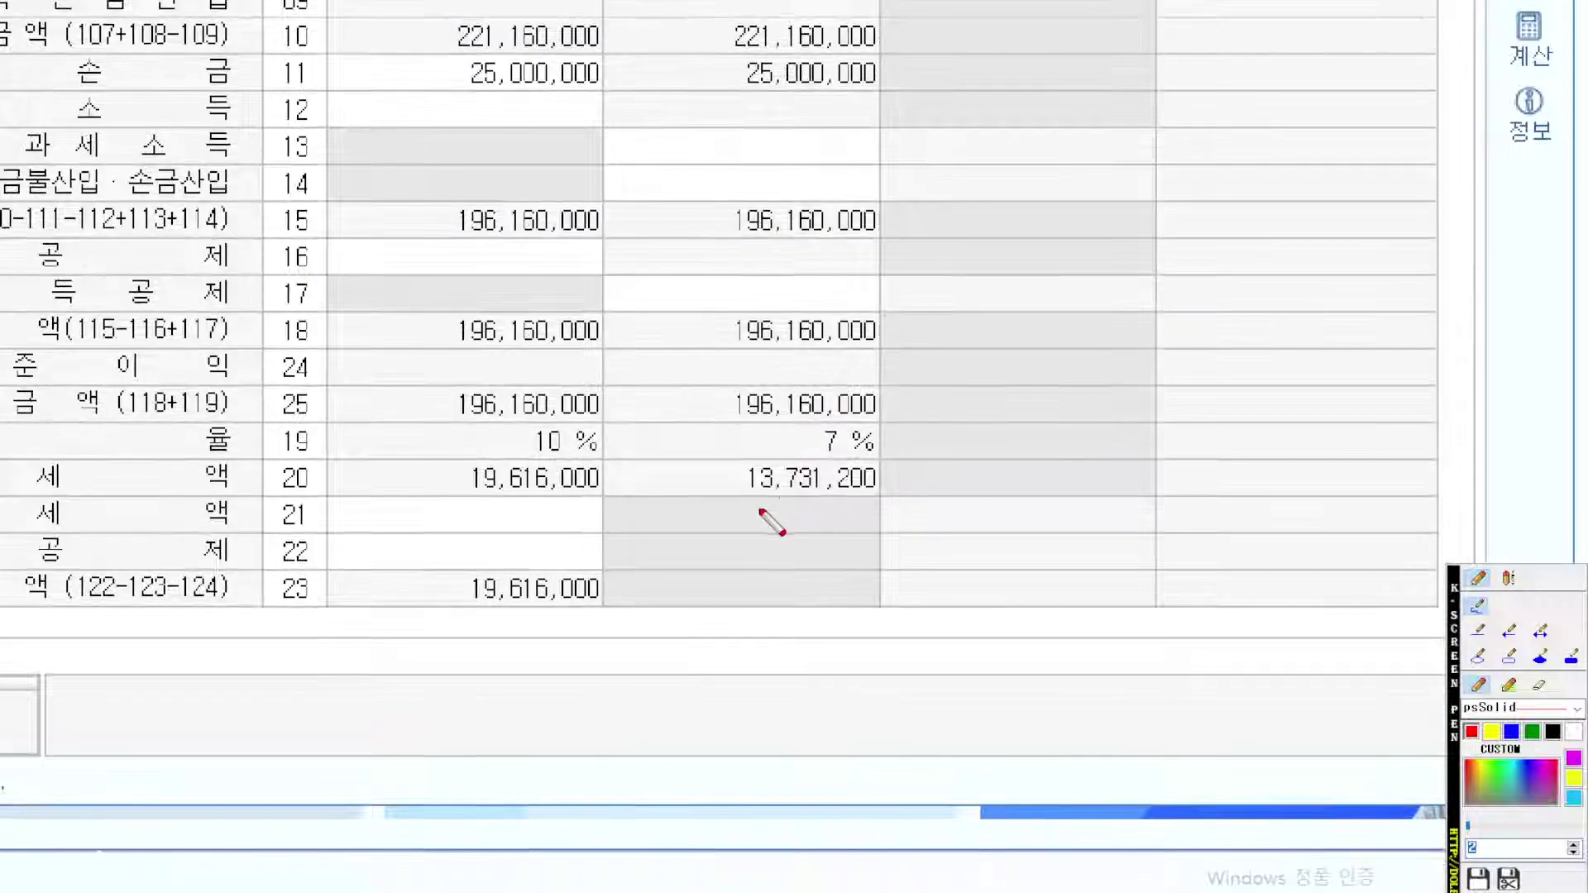
pyautogui.moveTo(726, 493); pyautogui.dragTo(868, 498)
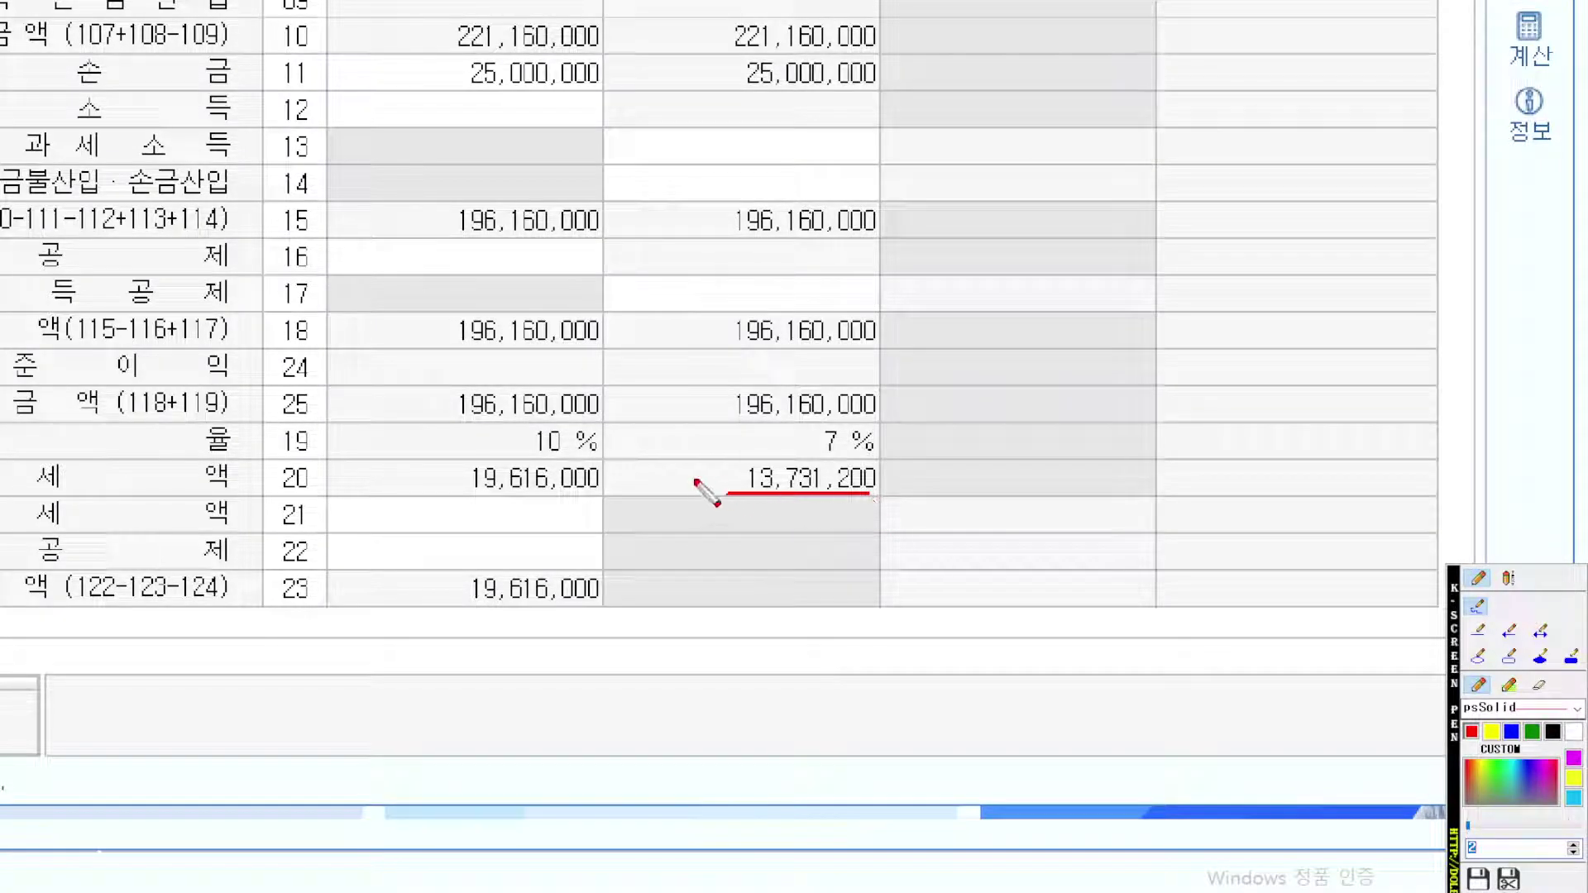
pyautogui.scroll(-3, 701, 489)
pyautogui.press('Escape')
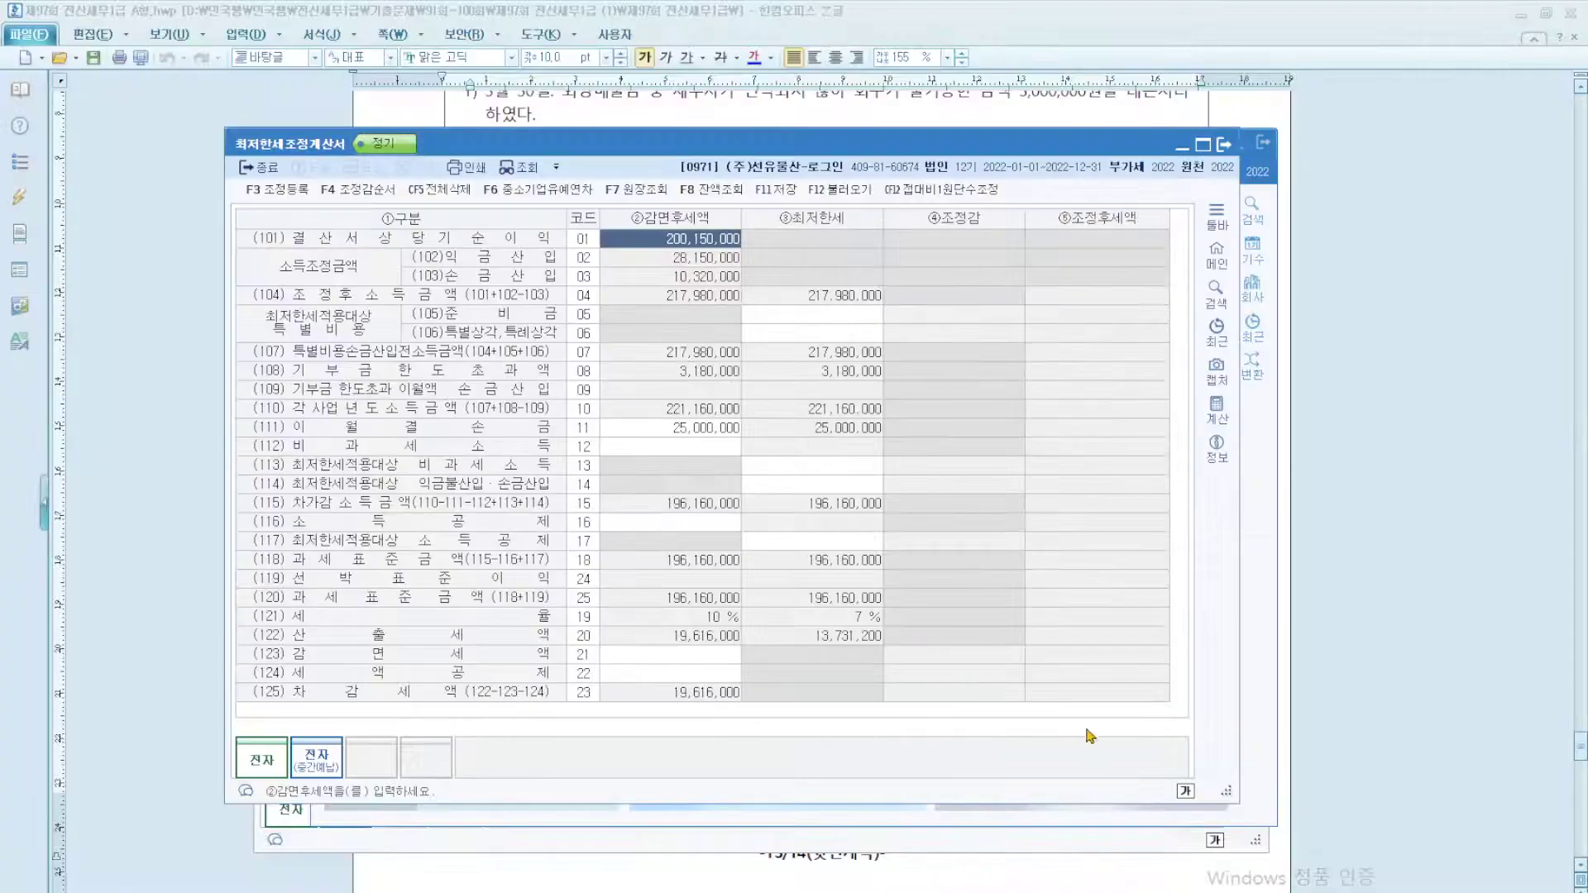
# Step: Go back to problem [3] and mark the 중소기업투자세액공제 line, including its 최저한세 적용 대상 note, with a red underline
pyautogui.click(1368, 746)
pyautogui.hotkey('ctrl', '2')
pyautogui.scroll(3, 796, 599)
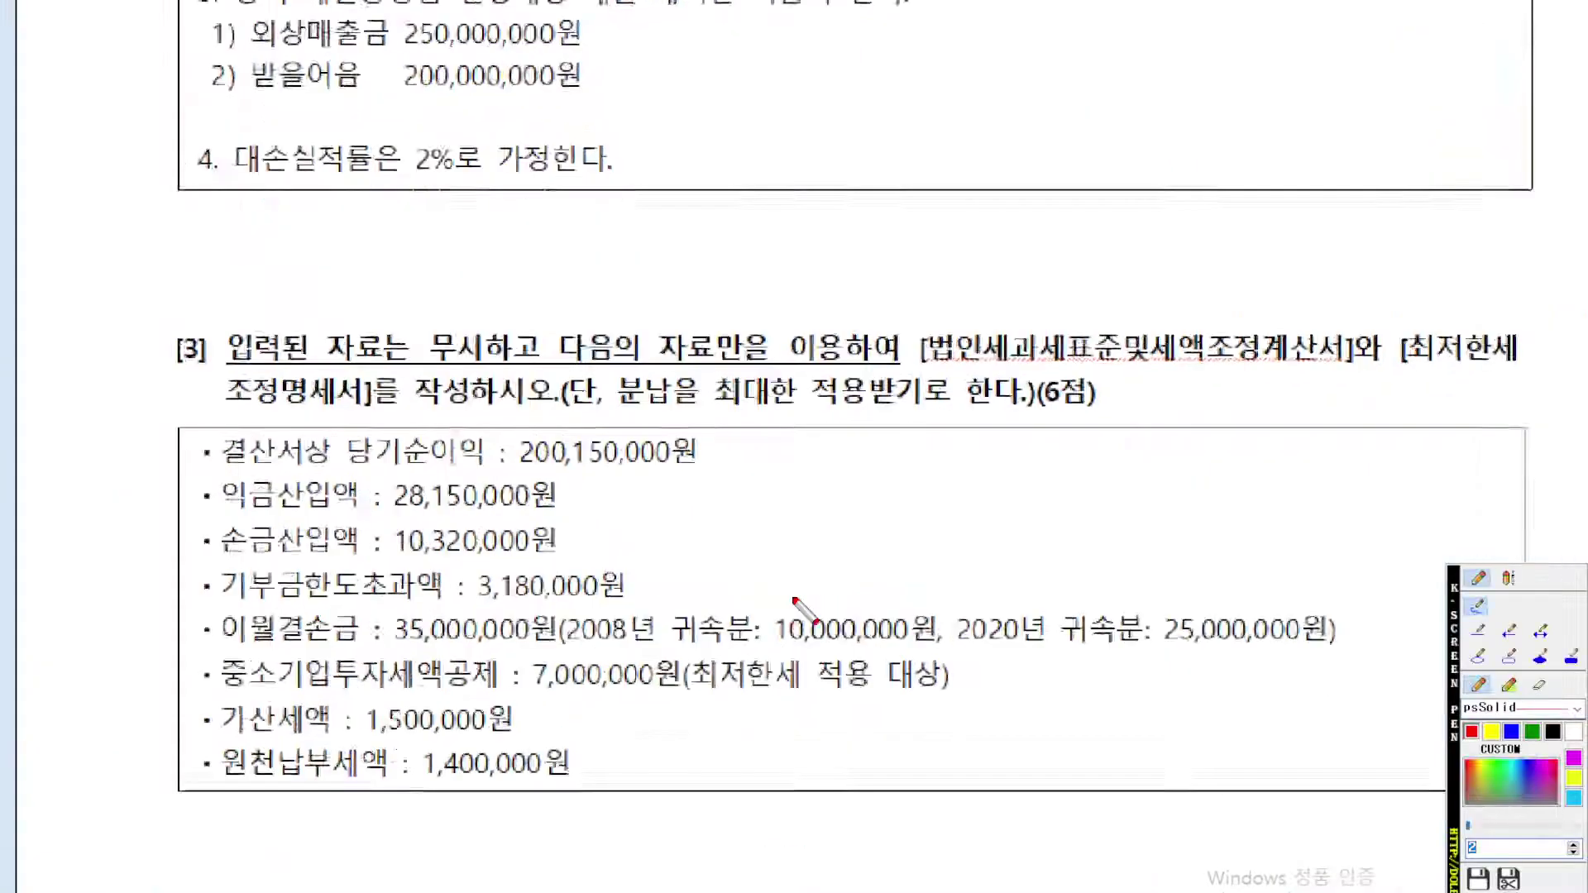
pyautogui.scroll(2, 793, 599)
pyautogui.scroll(-1, 798, 575)
pyautogui.moveTo(134, 569); pyautogui.dragTo(1062, 579)
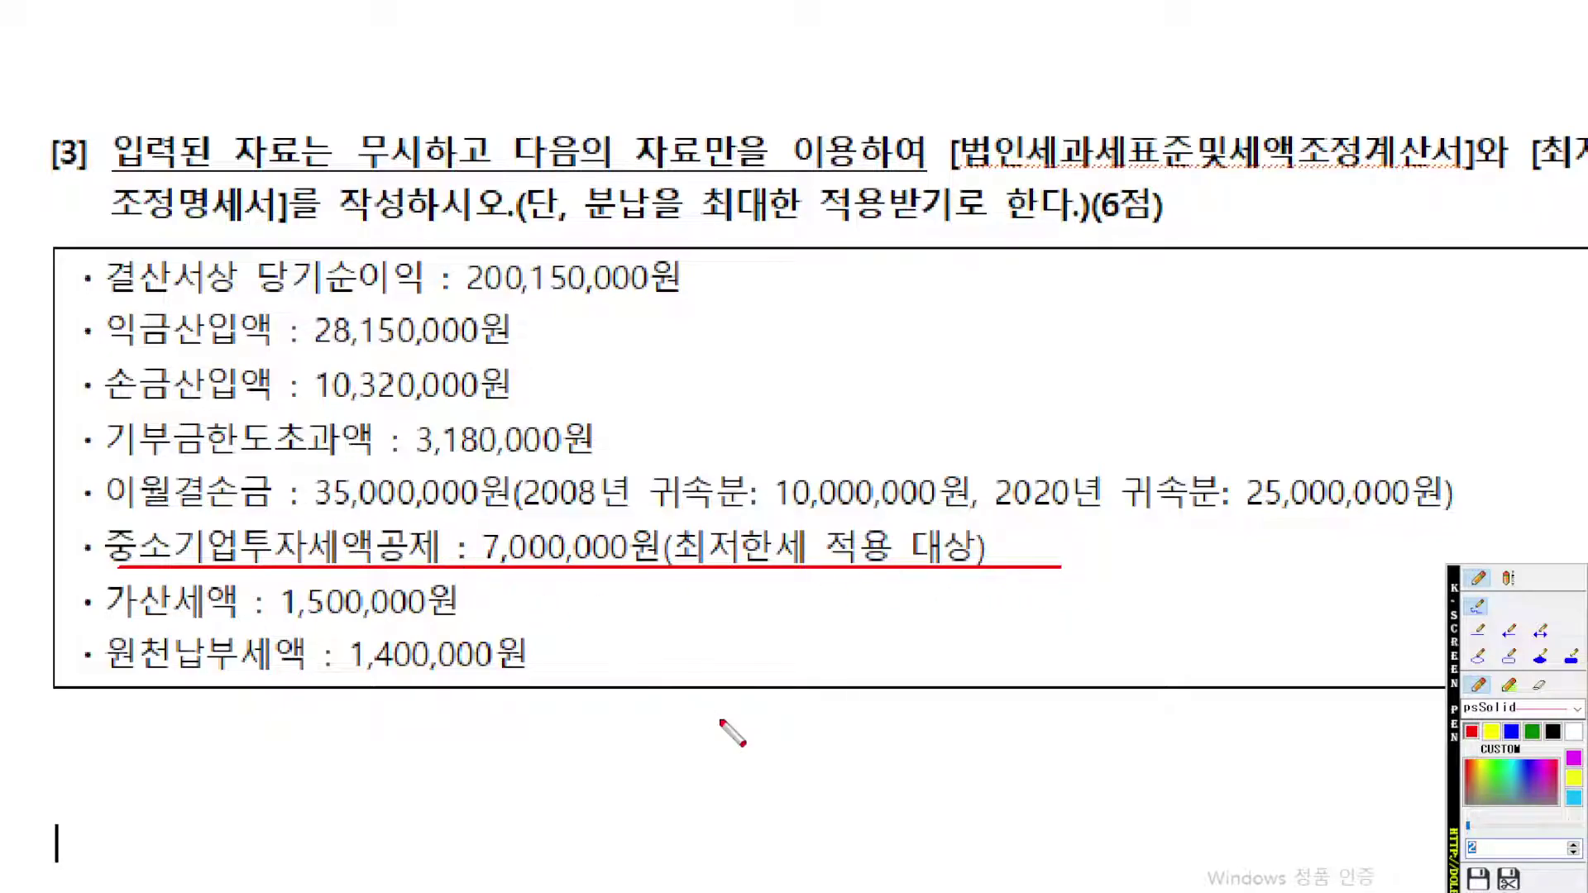
# Step: Switch back to the 최저한세조정계산서 form and underline the (124) 세액공제 row in red
pyautogui.press('Escape')
pyautogui.hotkey('alt', 'Tab')
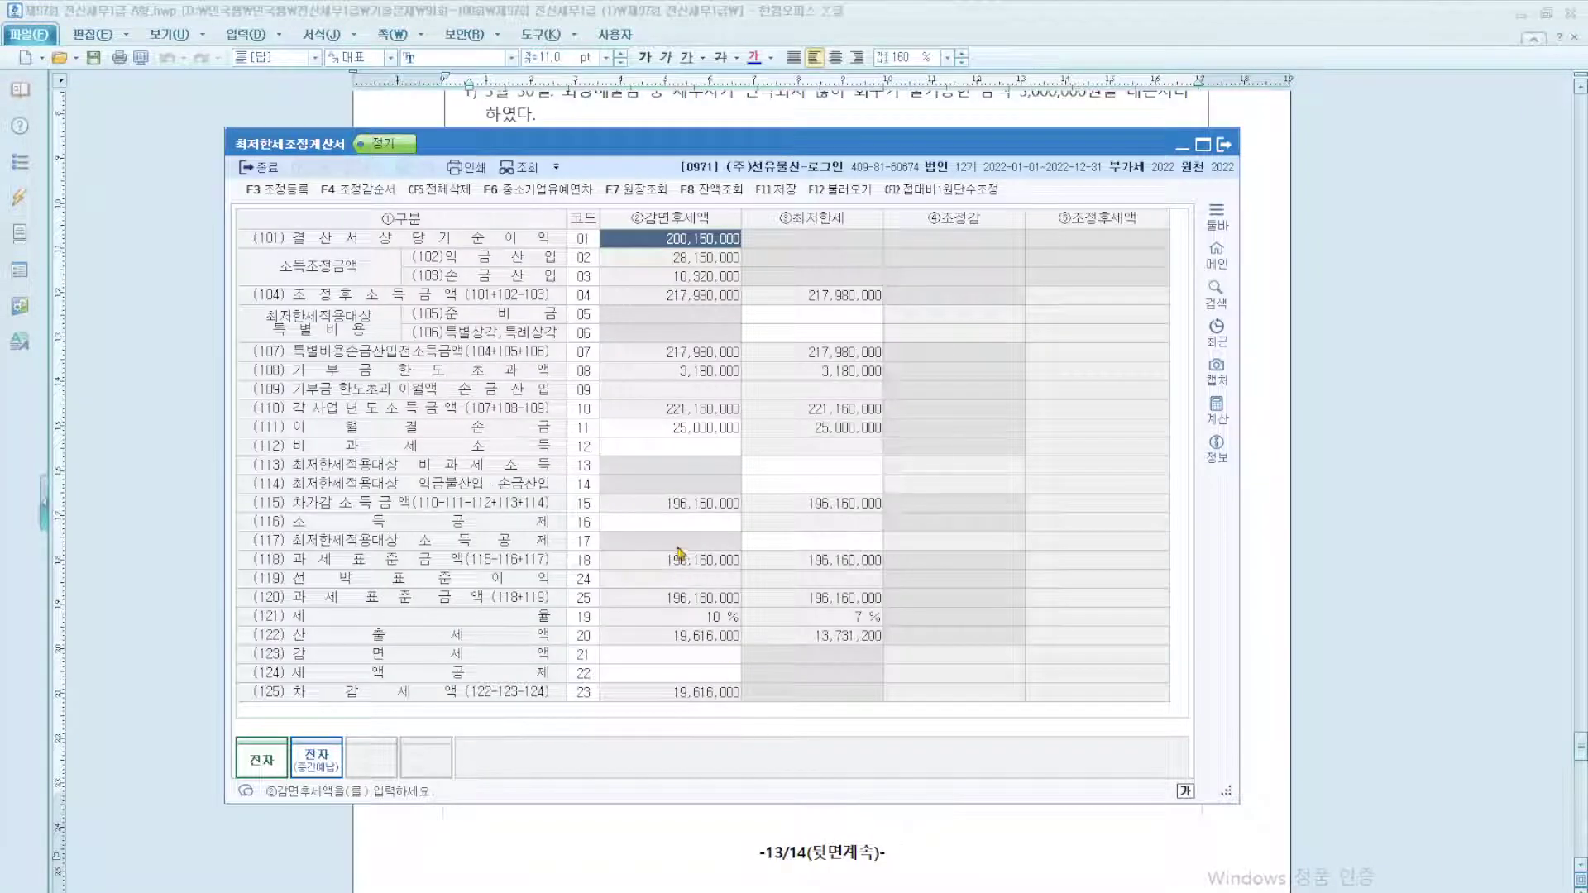
pyautogui.hotkey('ctrl', '2')
pyautogui.scroll(5, 679, 547)
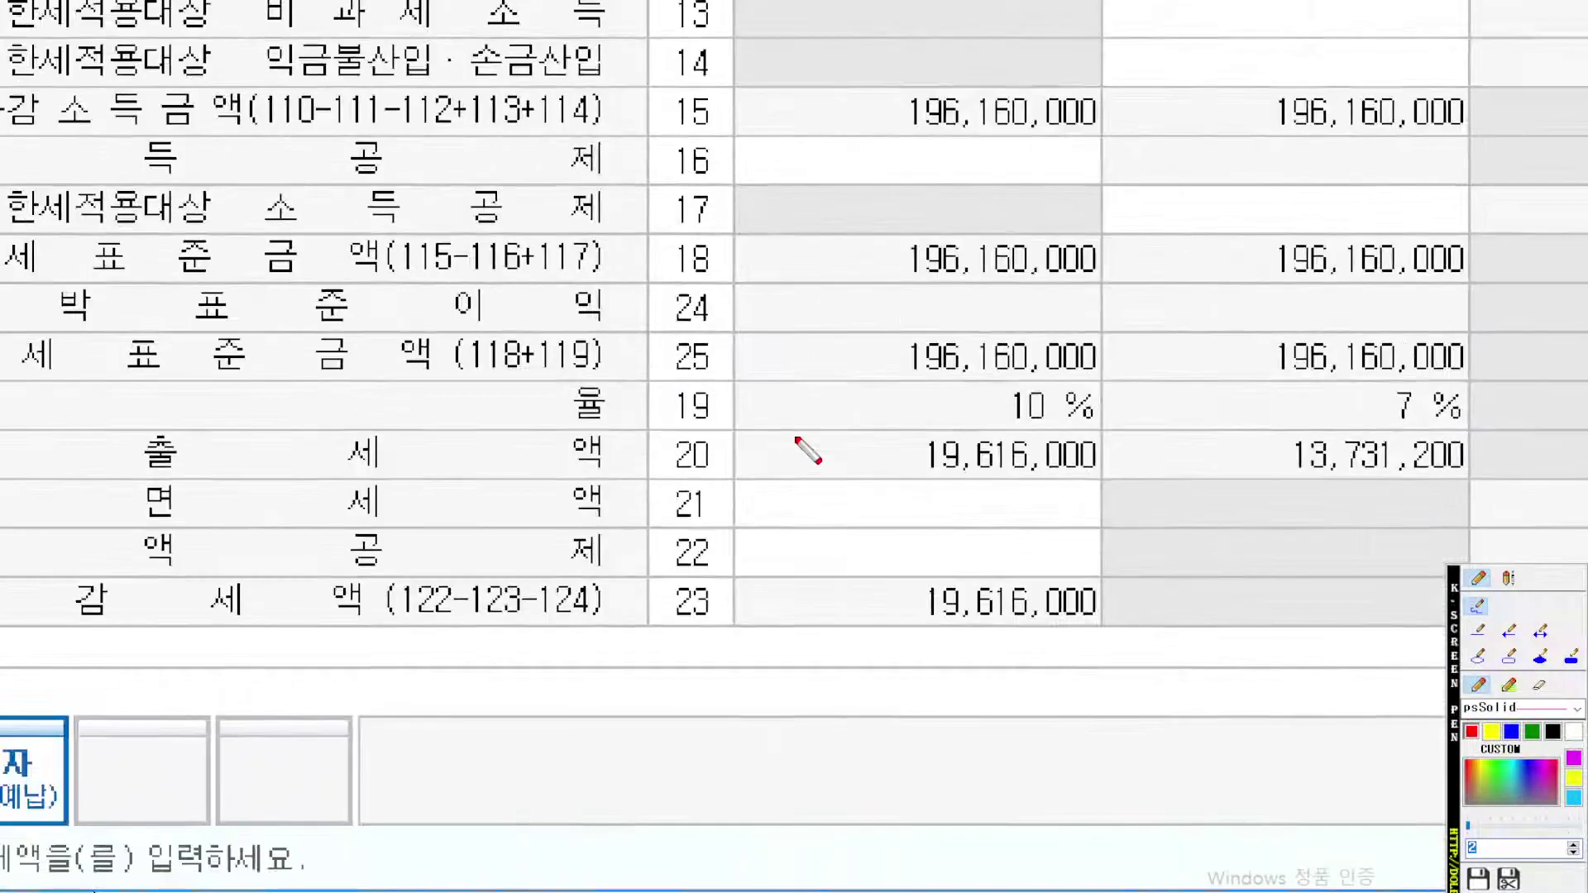
pyautogui.moveTo(247, 448); pyautogui.dragTo(1408, 456)
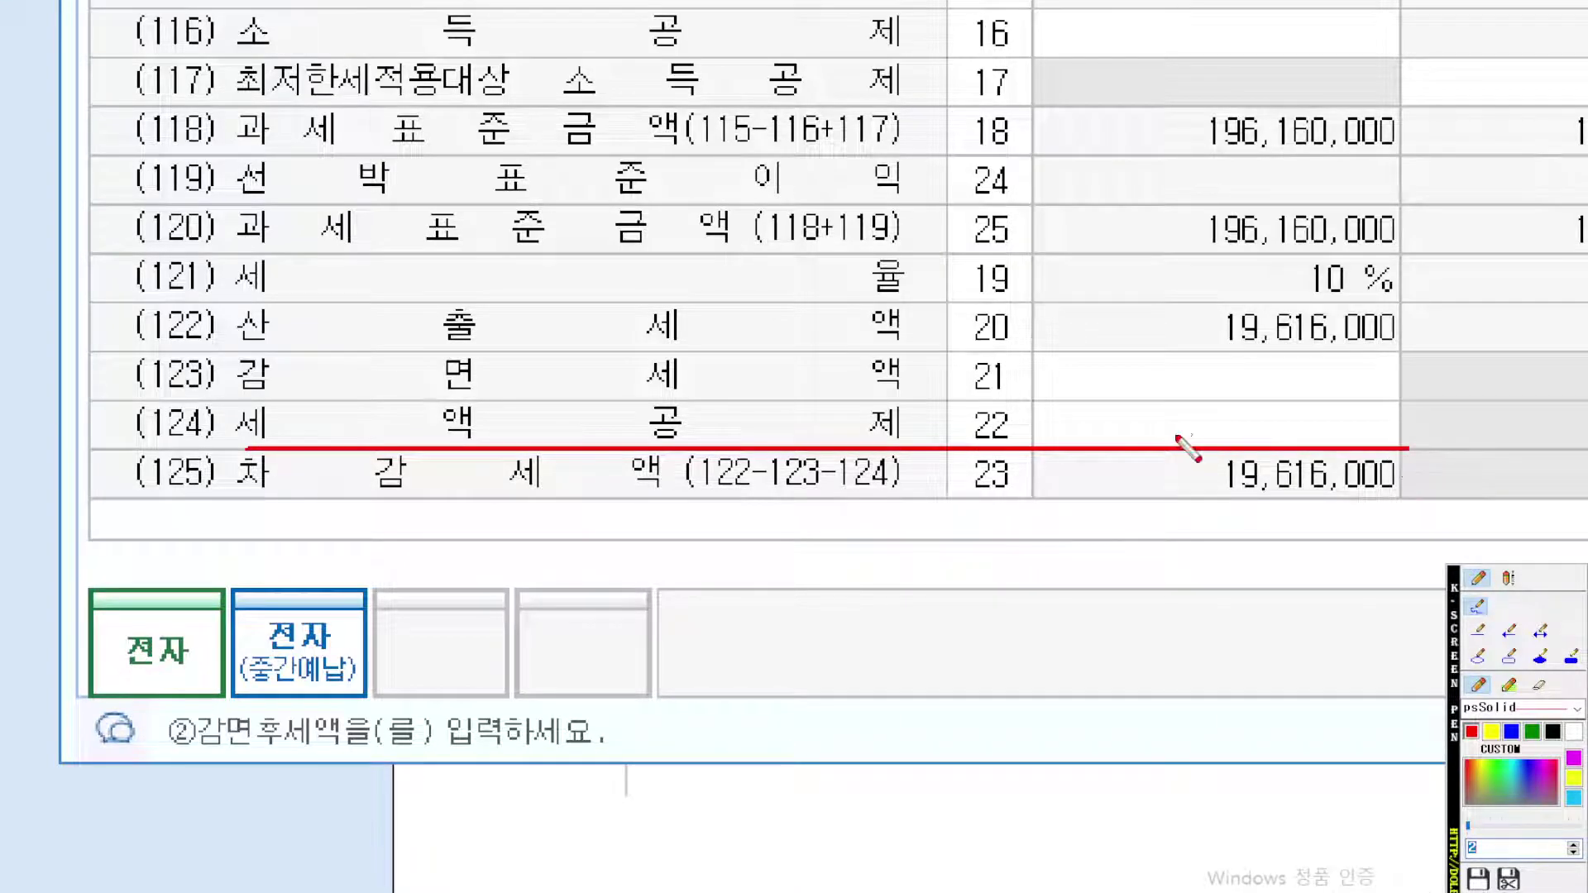
pyautogui.press('Escape')
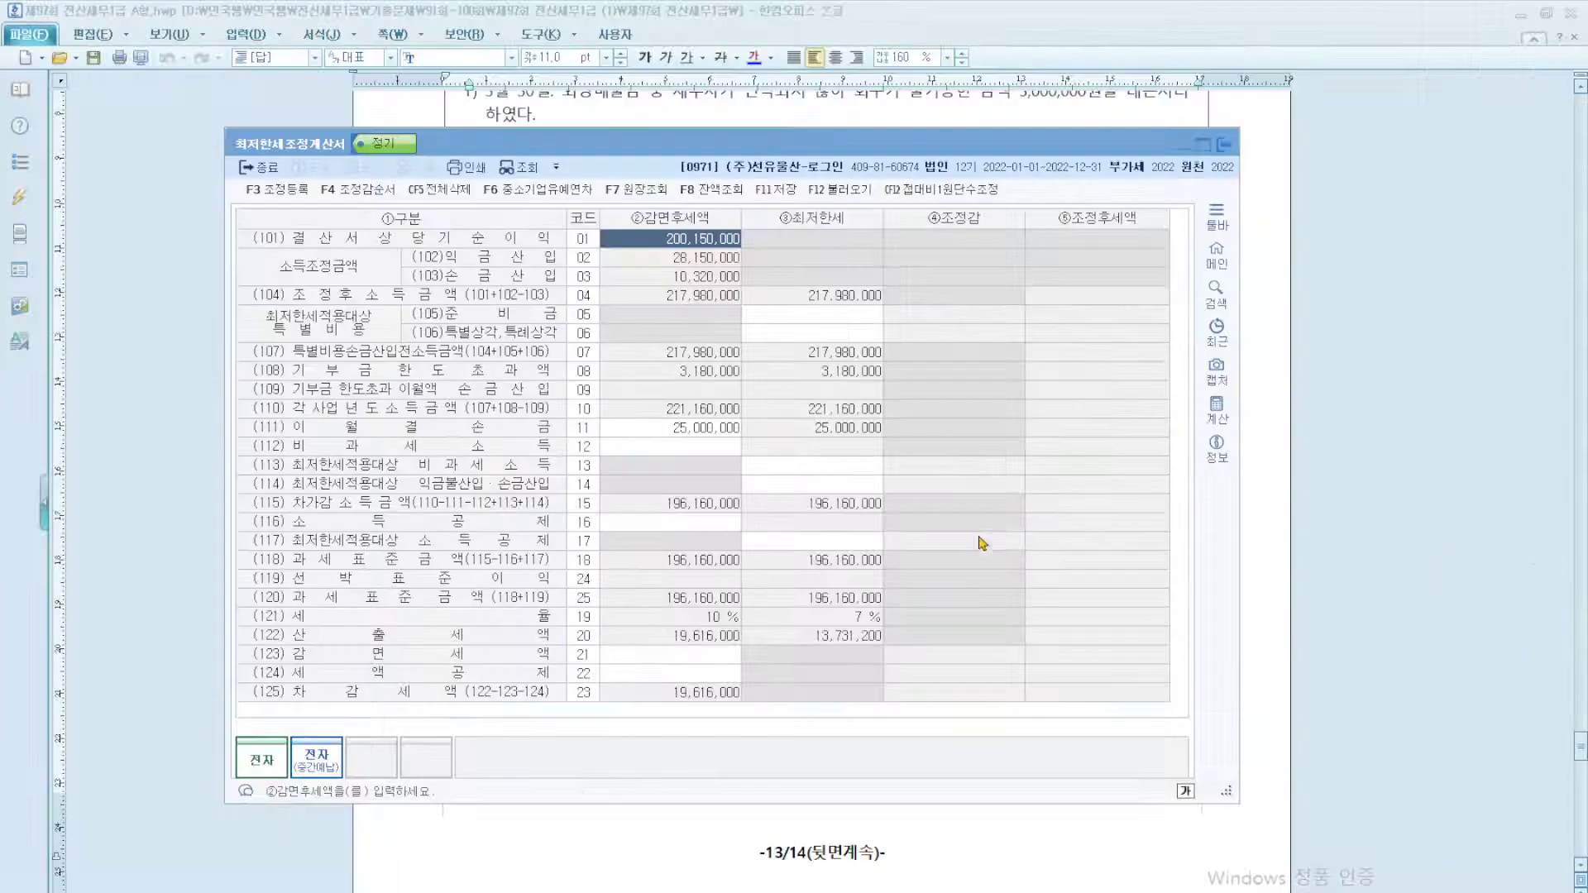
# Step: Enter 7,000,000 as the (124) 세액공제 in the 감면후세액 column
pyautogui.click(690, 668)
pyautogui.write('7,000,000')
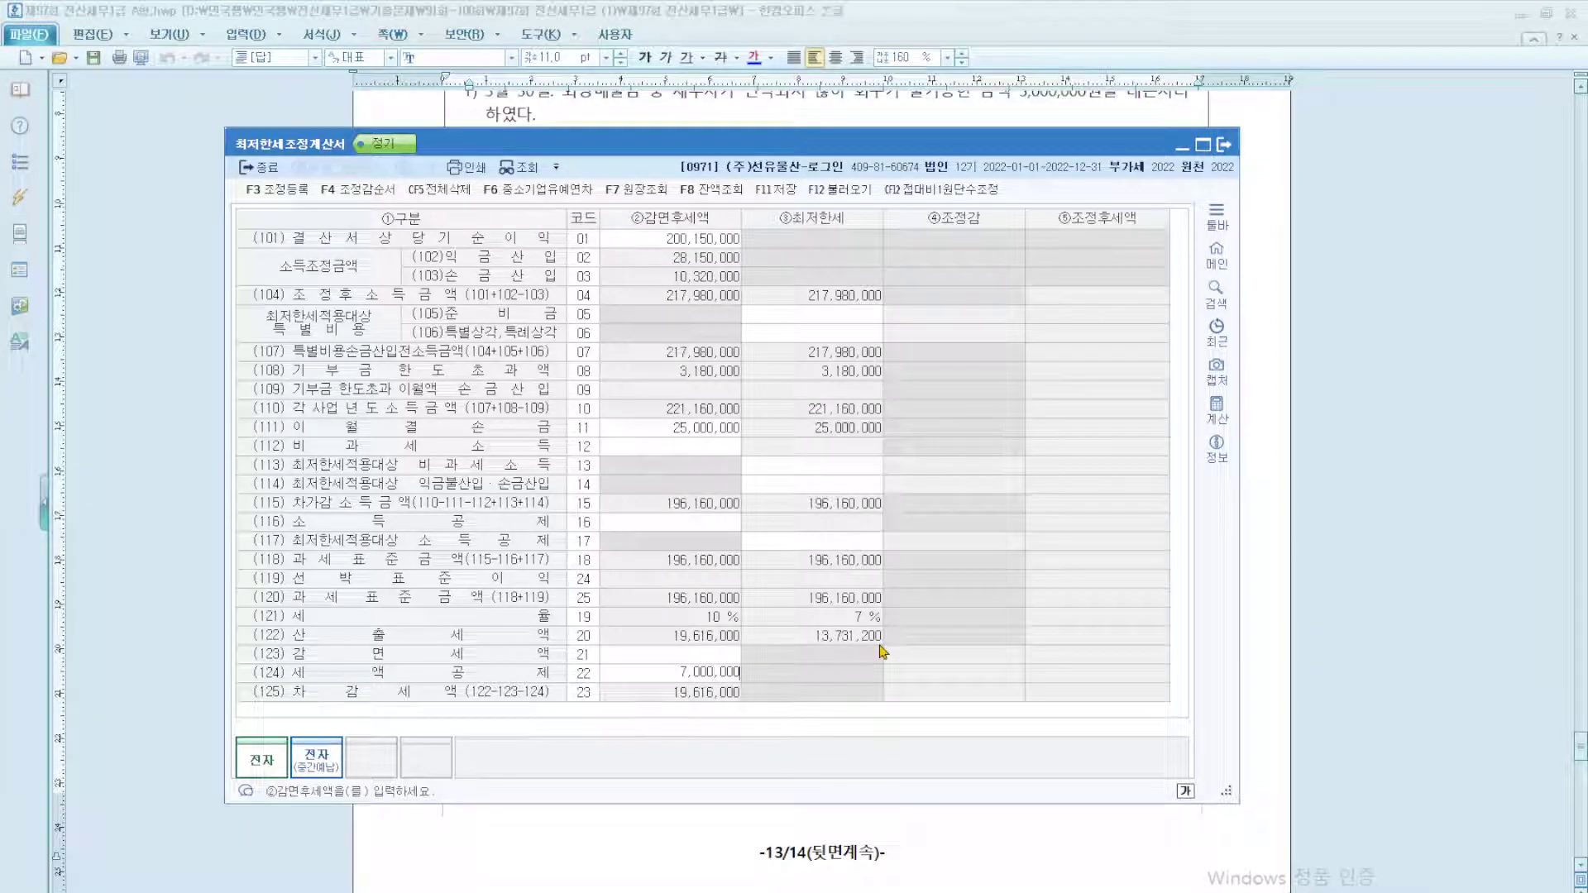
pyautogui.press('Return')
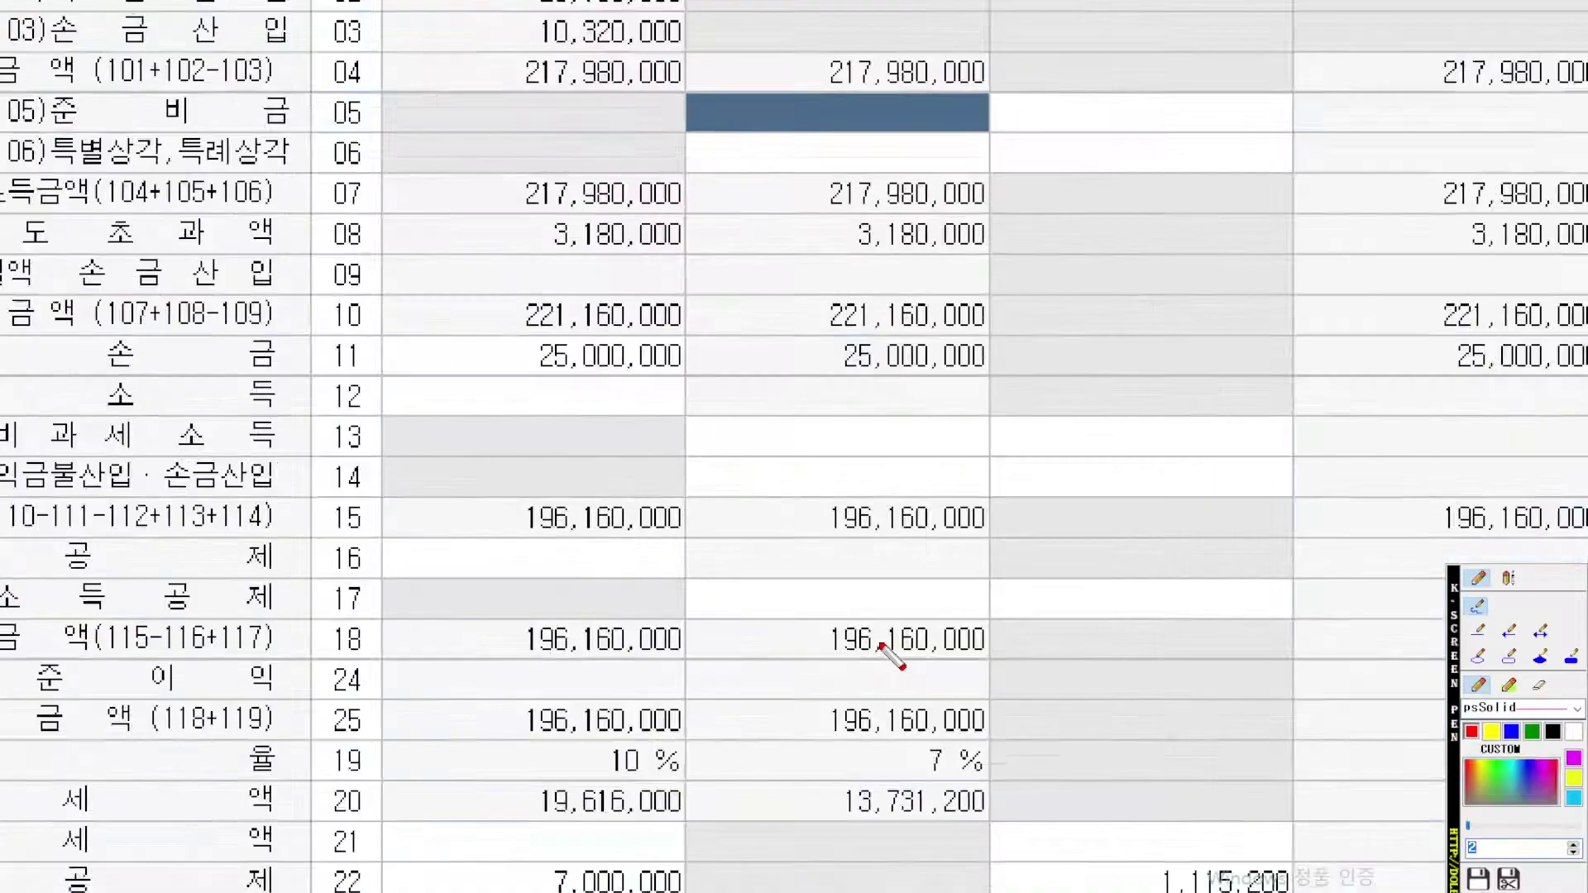
# Step: Underline the 감면후세액 column's (125) 차감세액, box the 최저한세 column's (122) 산출세액, and mark the comparison between them in red
pyautogui.scroll(-1, 953, 510)
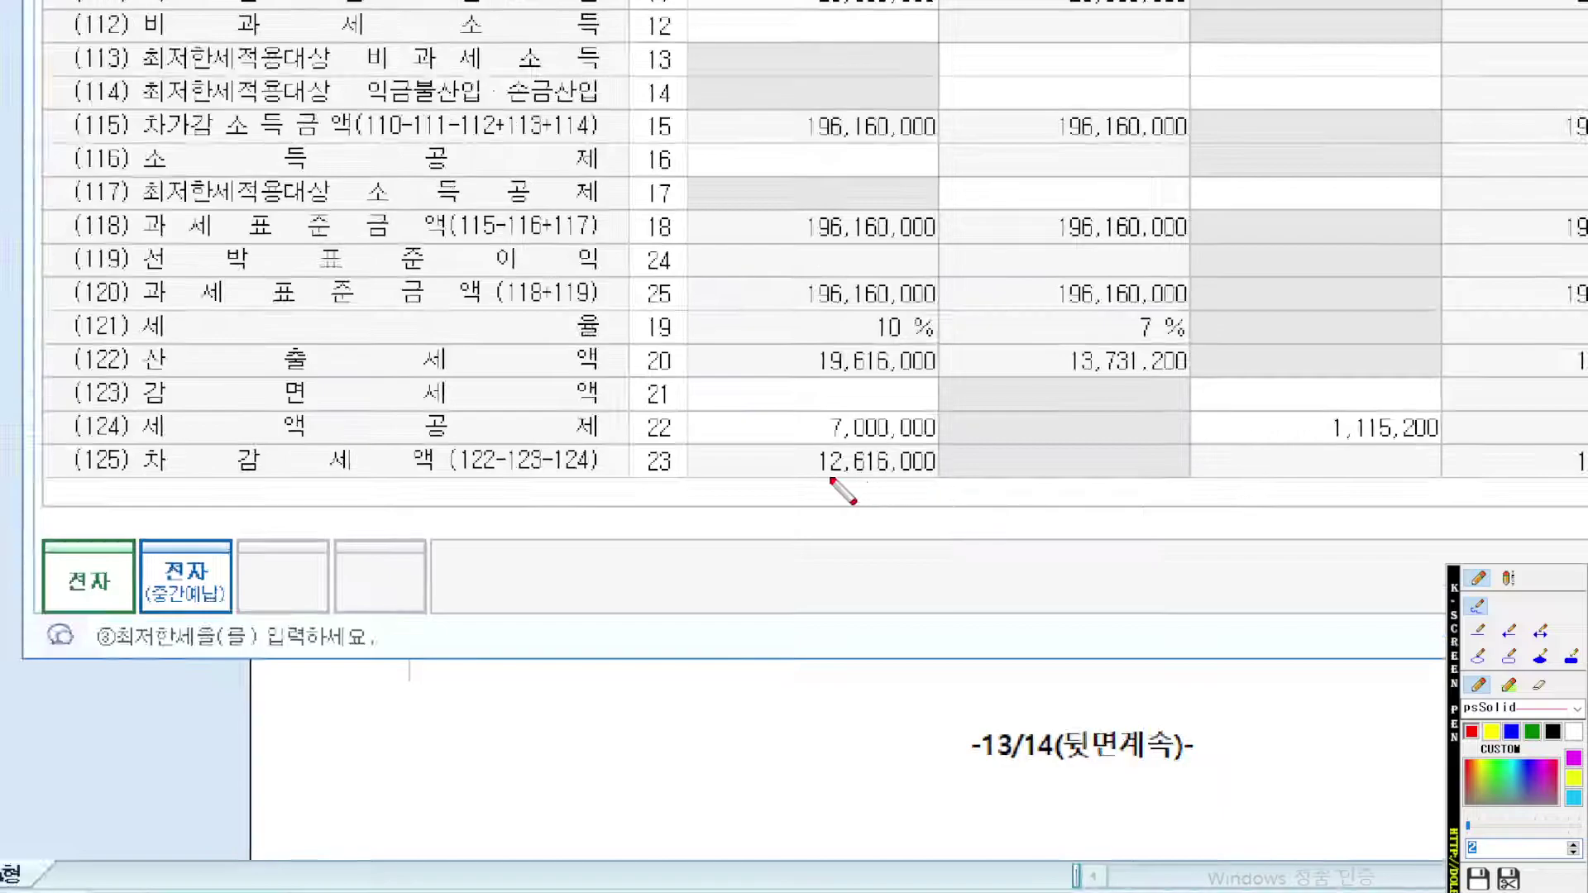
pyautogui.moveTo(822, 478); pyautogui.dragTo(934, 486)
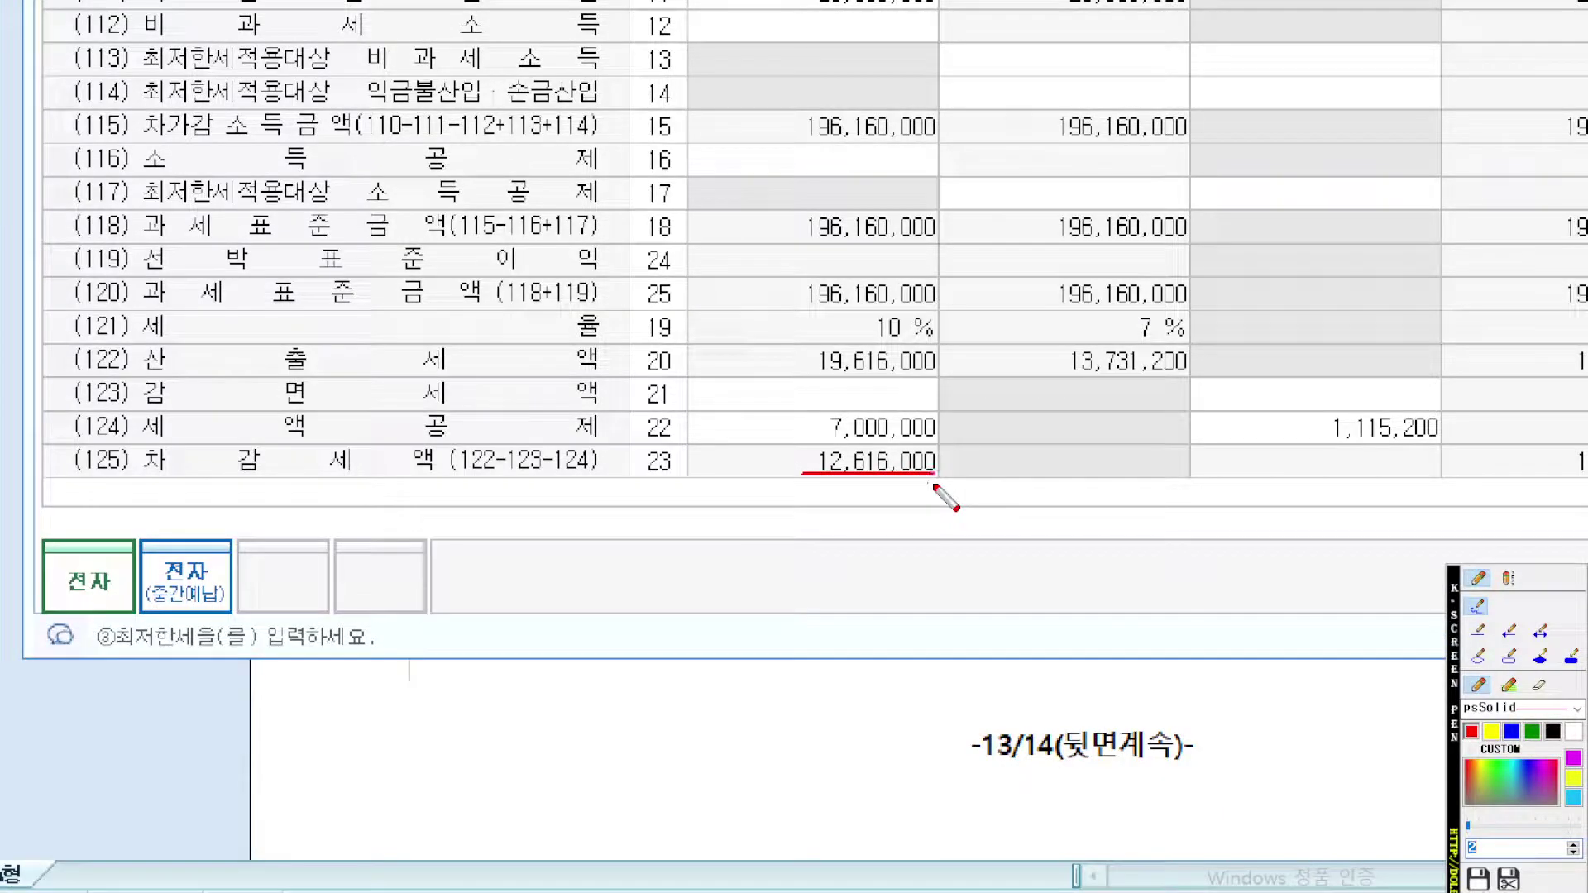
pyautogui.scroll(-2, 955, 498)
pyautogui.scroll(2, 953, 513)
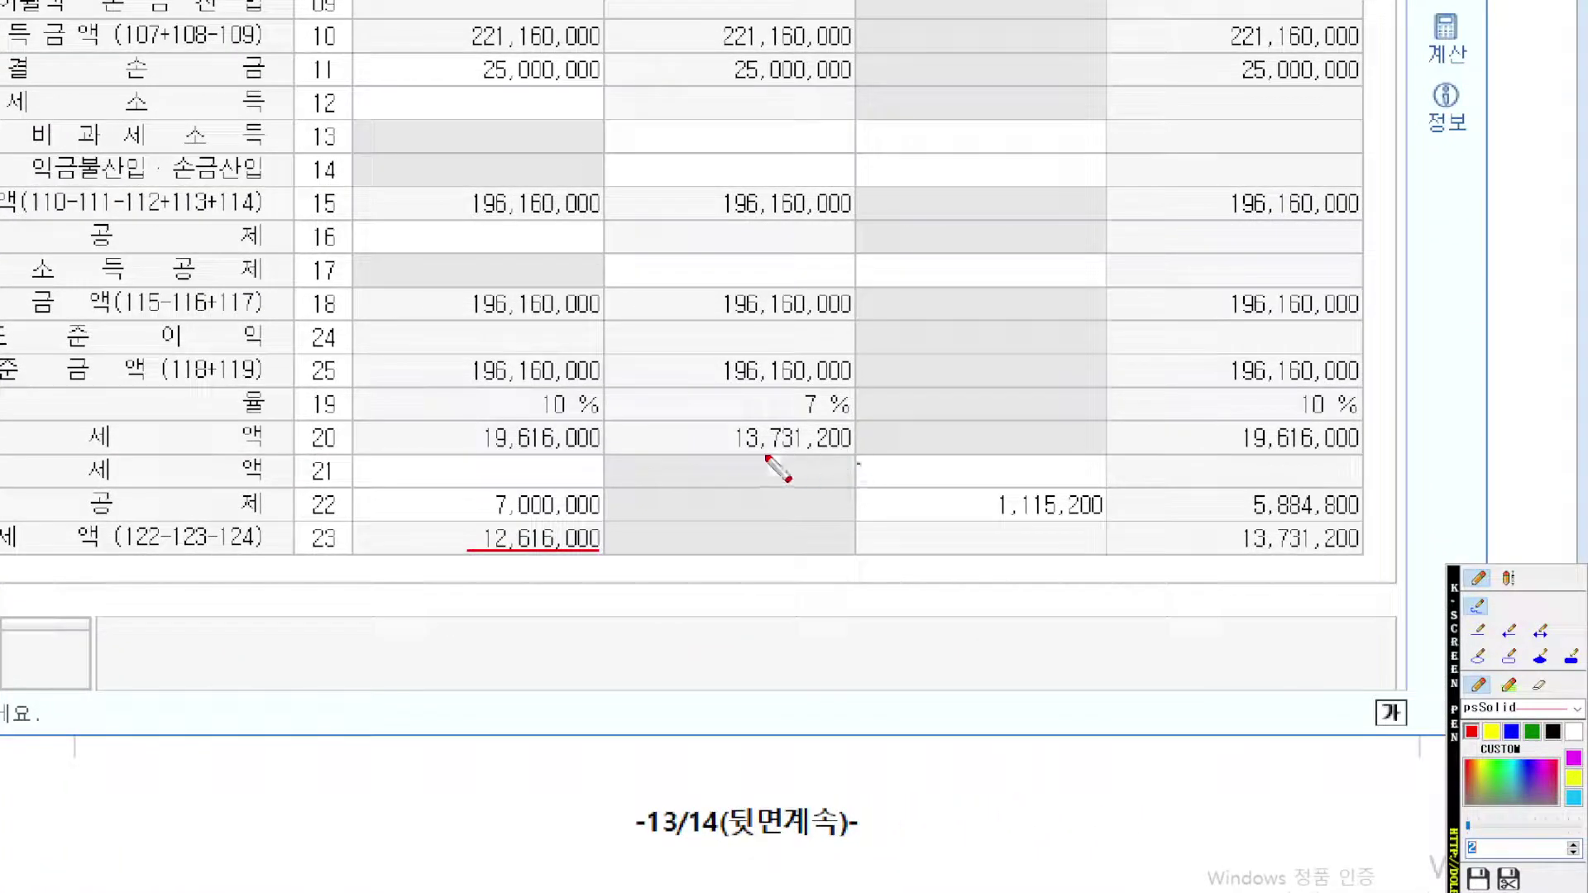
pyautogui.moveTo(860, 463)
pyautogui.mouseDown()
pyautogui.moveTo(720, 454)
pyautogui.moveTo(757, 418)
pyautogui.moveTo(874, 426)
pyautogui.moveTo(872, 460)
pyautogui.mouseUp()
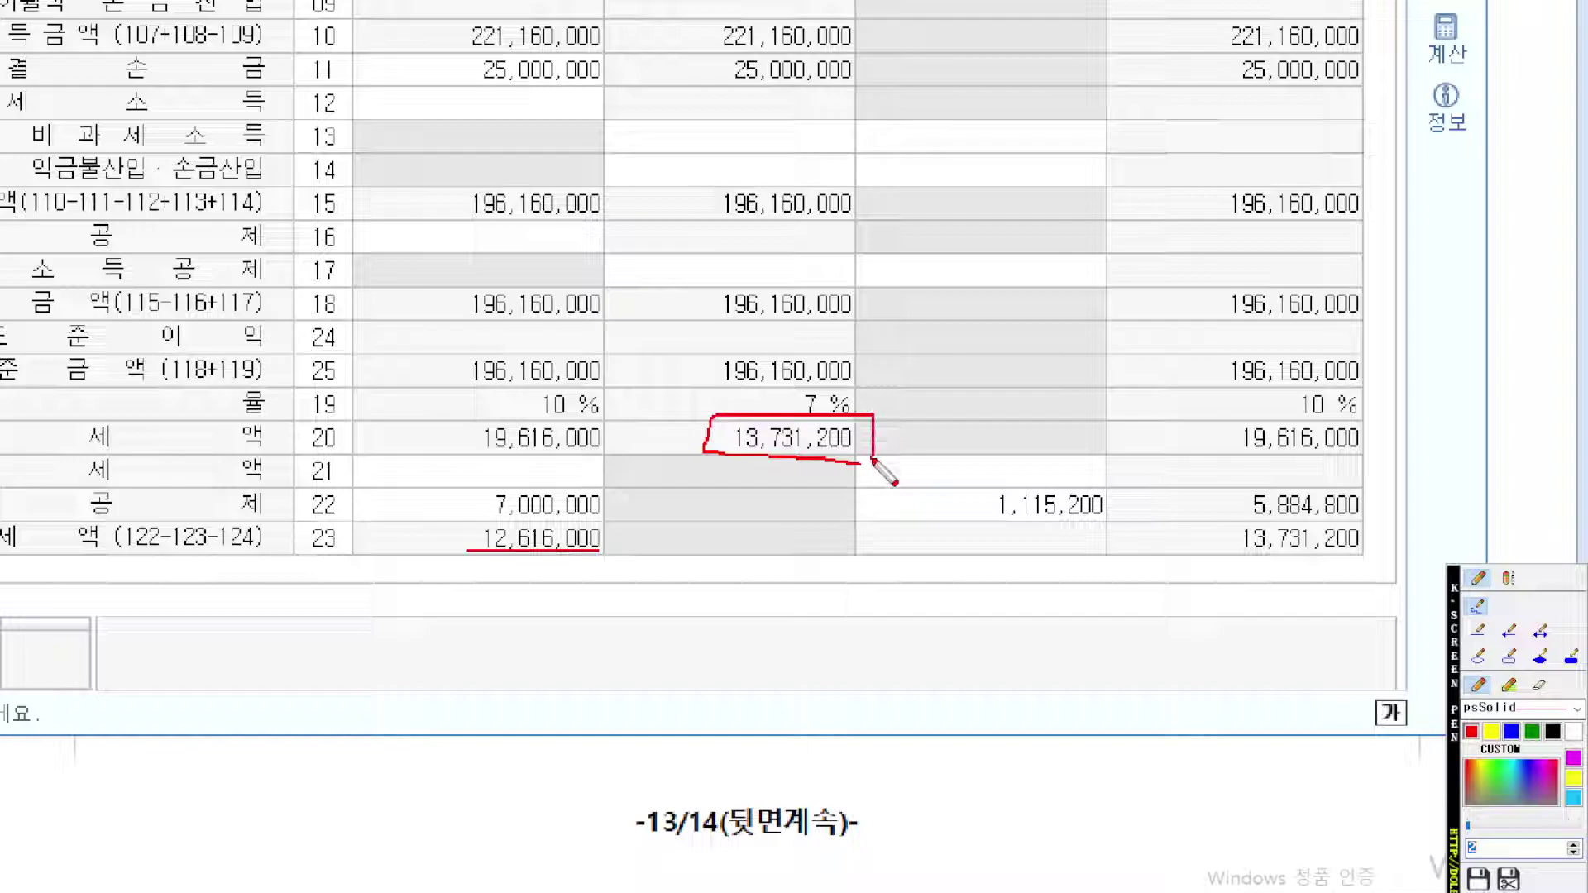
pyautogui.moveTo(589, 526); pyautogui.dragTo(723, 454)
pyautogui.moveTo(609, 471)
pyautogui.mouseDown()
pyautogui.moveTo(601, 540)
pyautogui.moveTo(635, 548)
pyautogui.mouseUp()
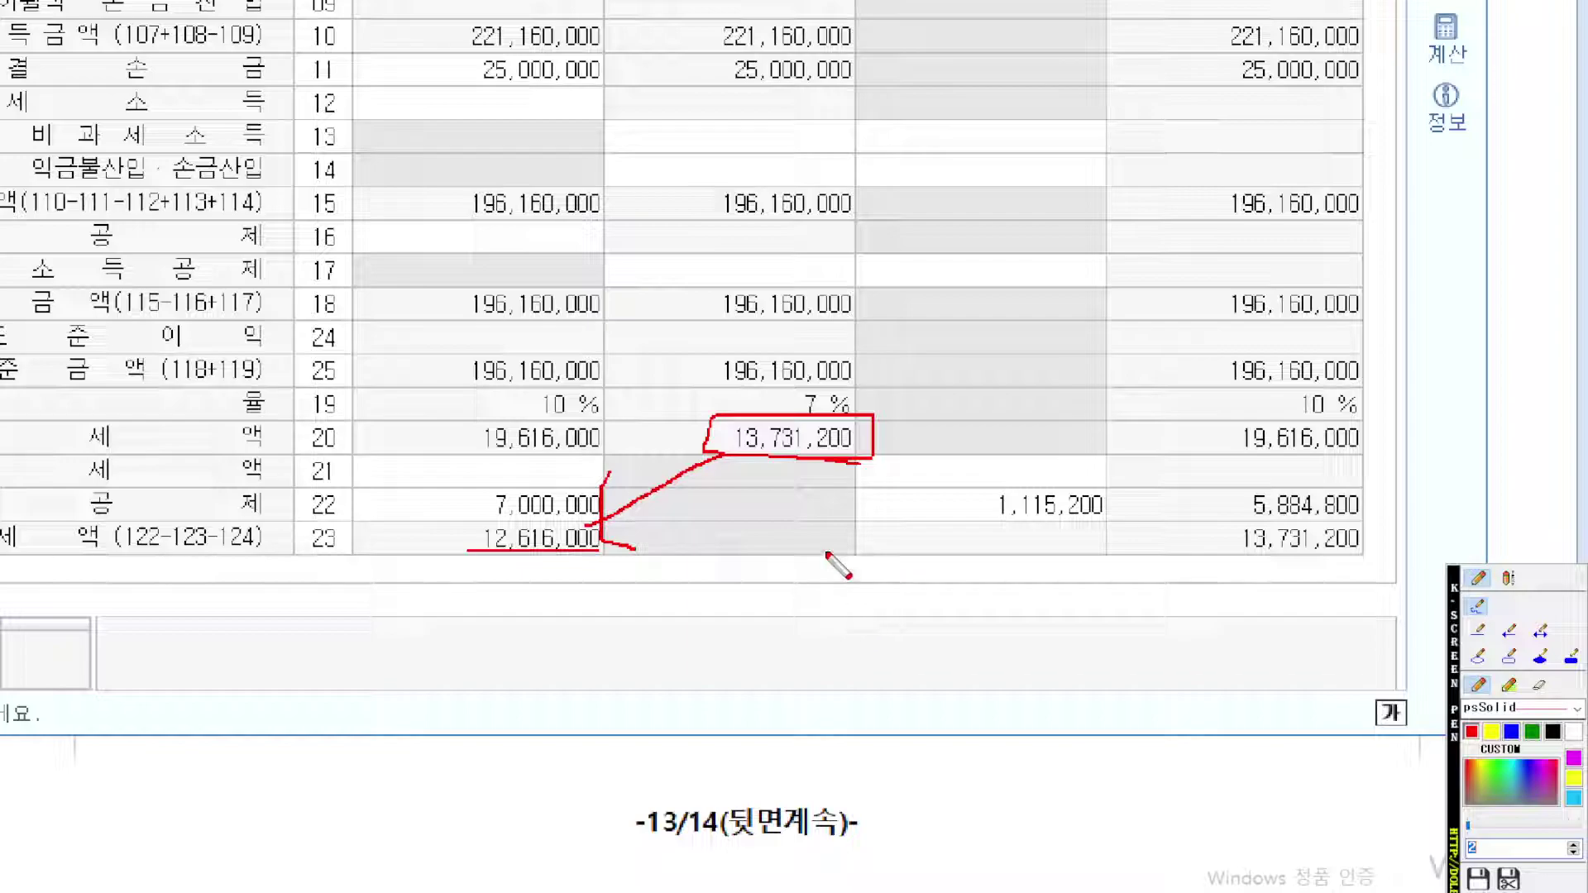
# Step: Circle the (124) 세액공제 amount in the 조정감 column and underline the one in the 조정후세액 column
pyautogui.scroll(3, 873, 639)
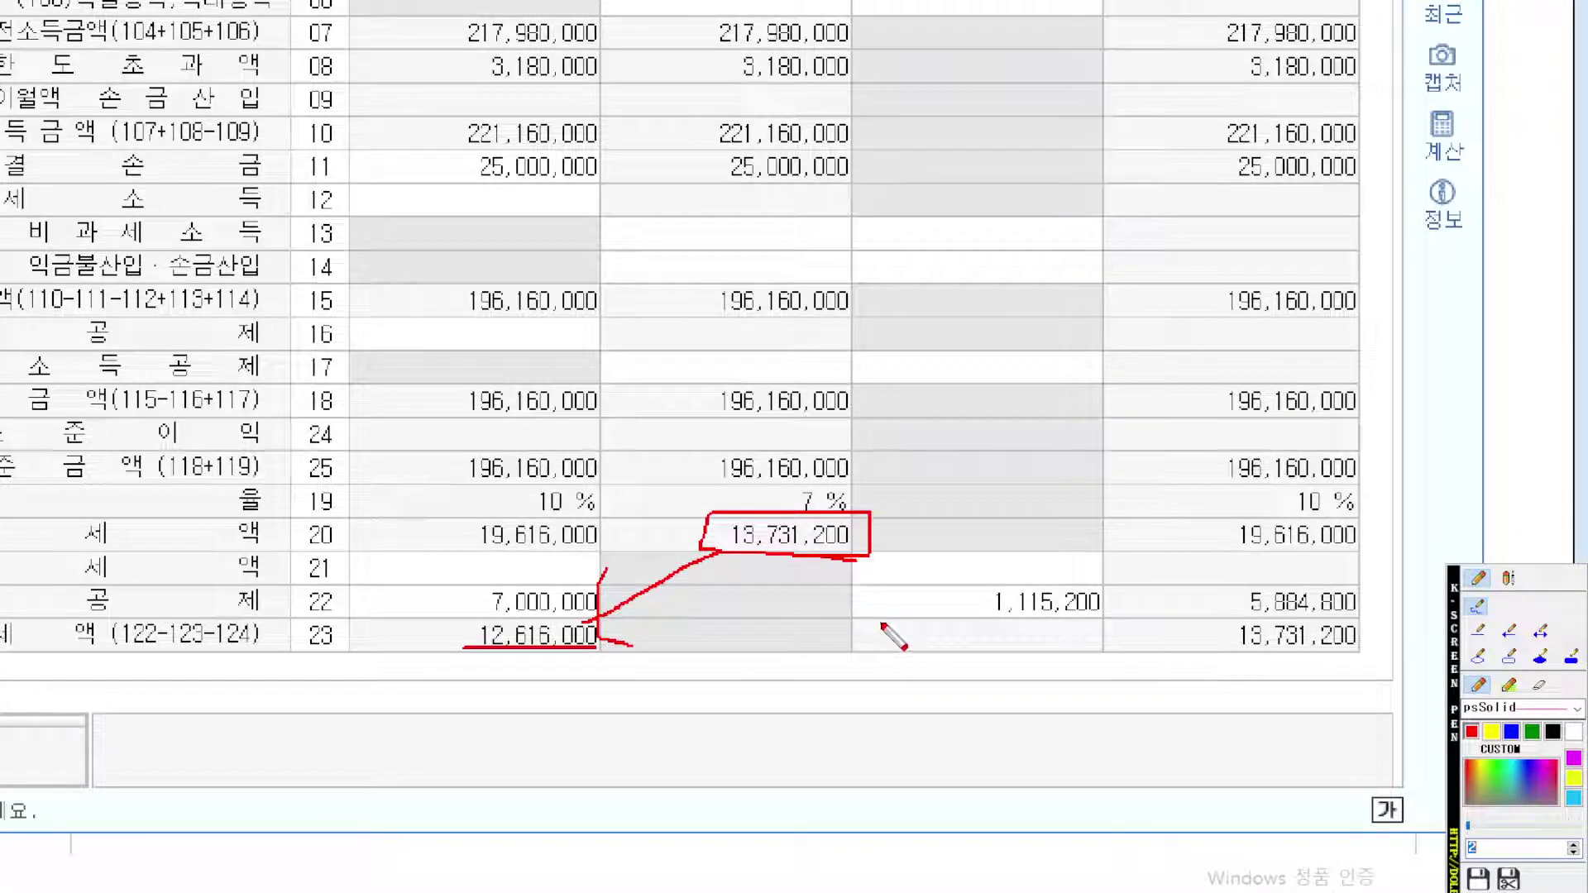
pyautogui.moveTo(1100, 627)
pyautogui.mouseDown()
pyautogui.moveTo(967, 610)
pyautogui.moveTo(1032, 548)
pyautogui.moveTo(1108, 589)
pyautogui.moveTo(1090, 626)
pyautogui.mouseUp()
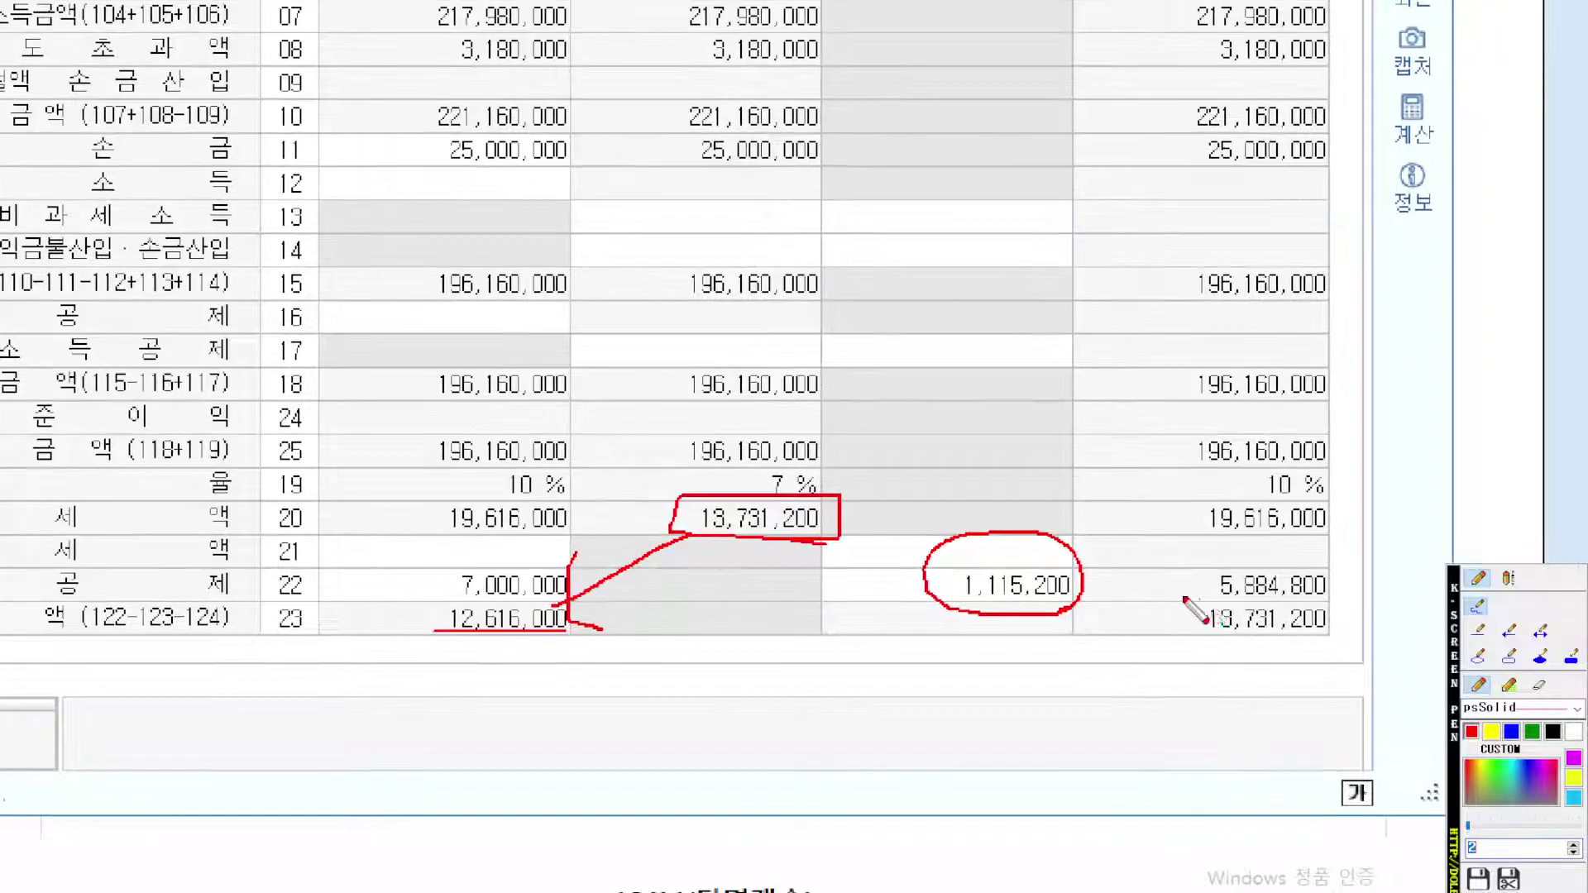
pyautogui.scroll(2, 799, 619)
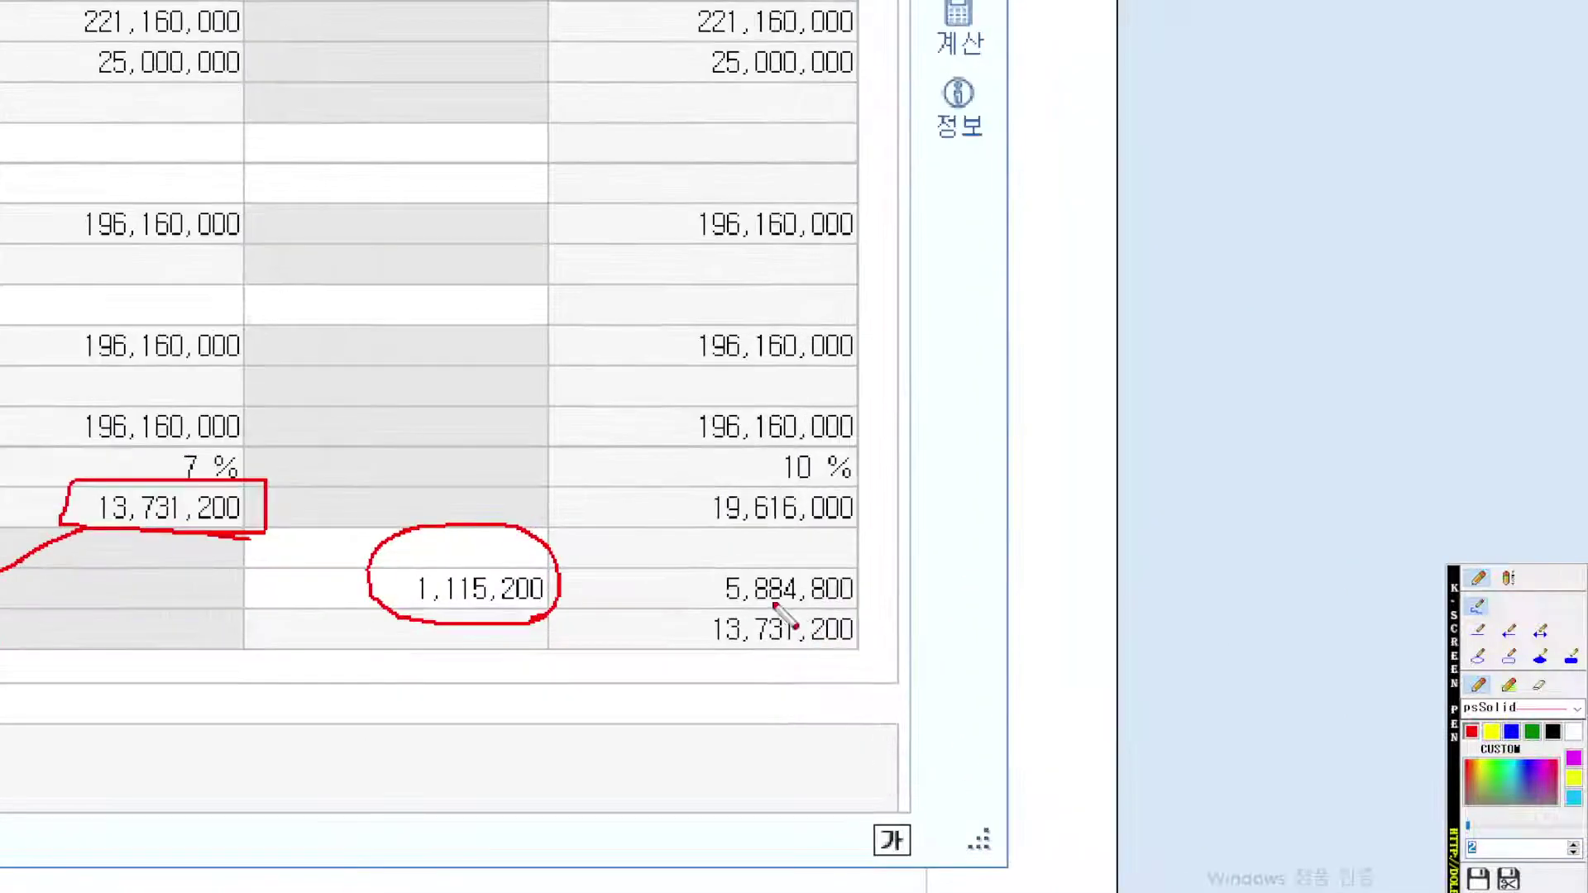
pyautogui.moveTo(713, 609); pyautogui.dragTo(860, 609)
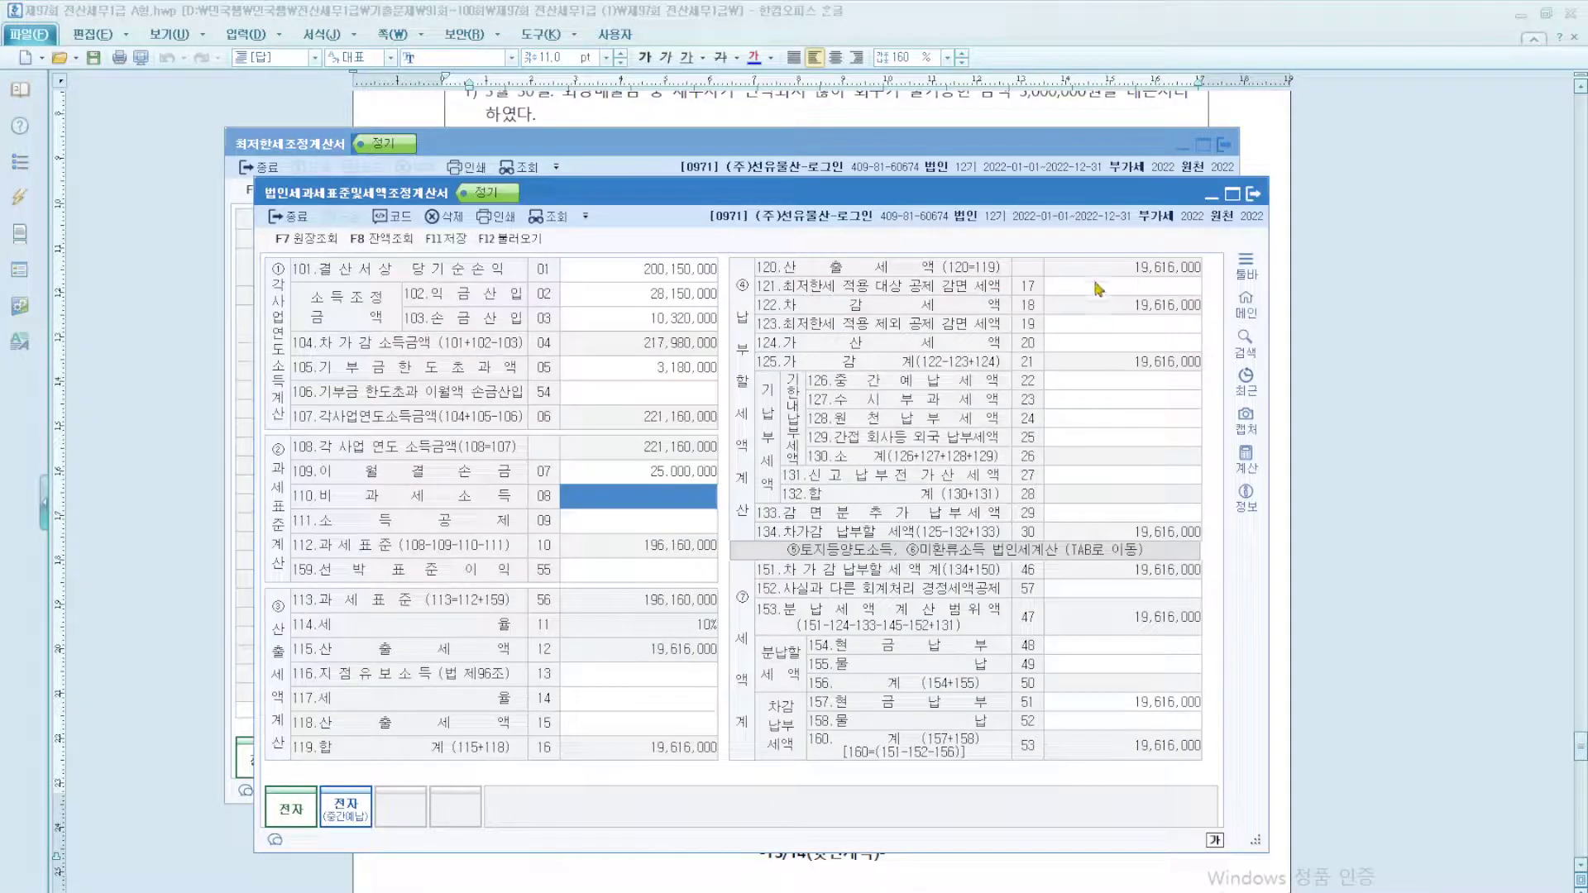
# Step: In the 법인세과세표준및세액조정계산서 form, set line 121 최저한세 적용대상 공제감면세액 to 5,884,800
pyautogui.click(1124, 287)
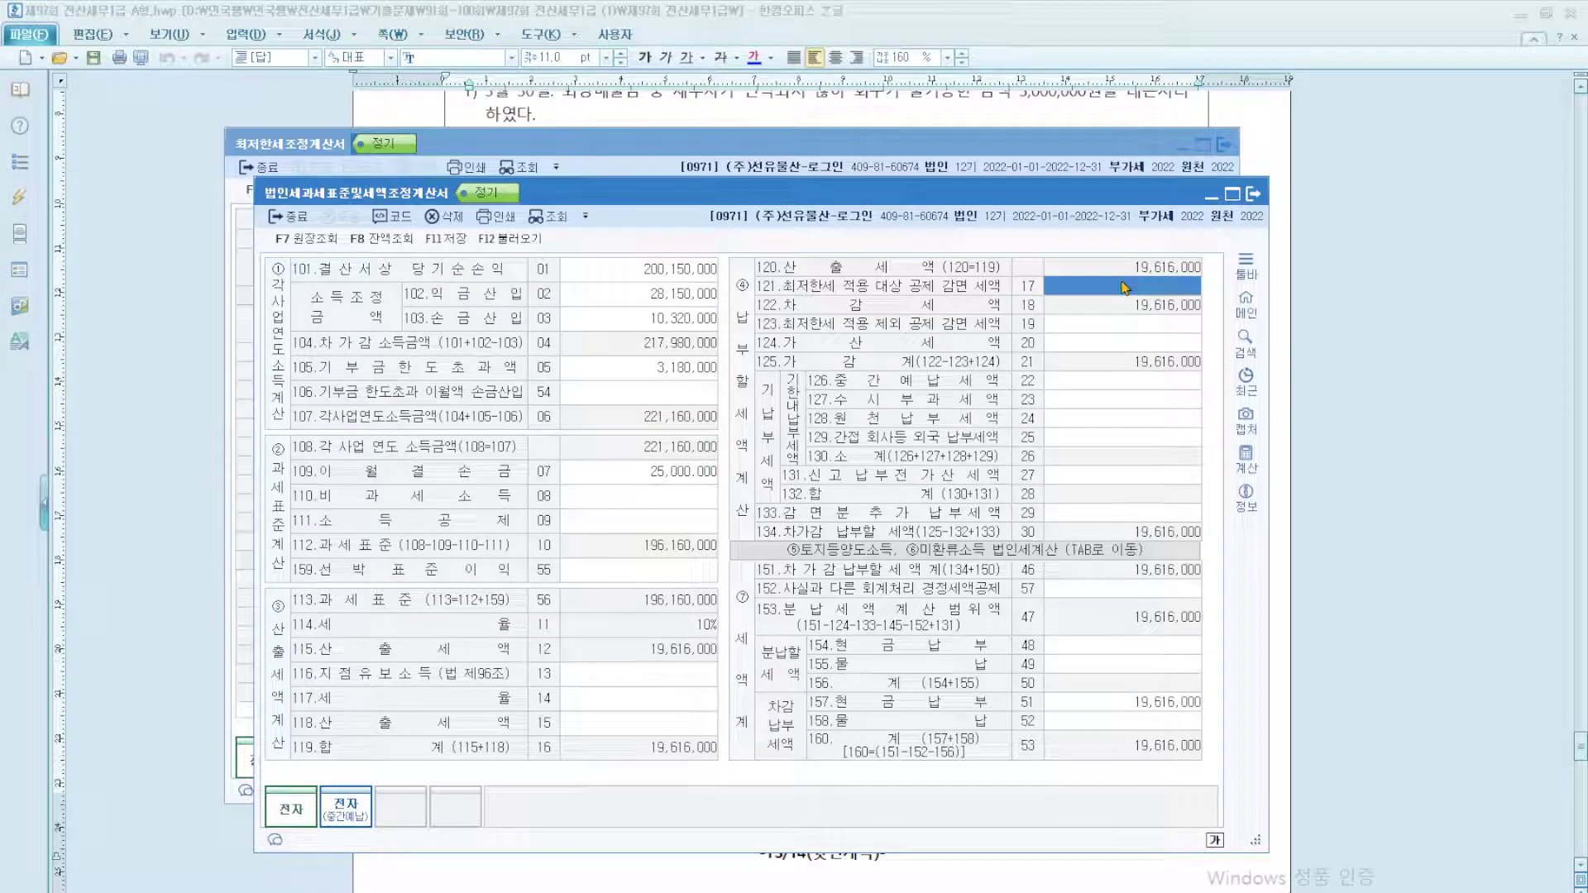
pyautogui.write('5,884,800')
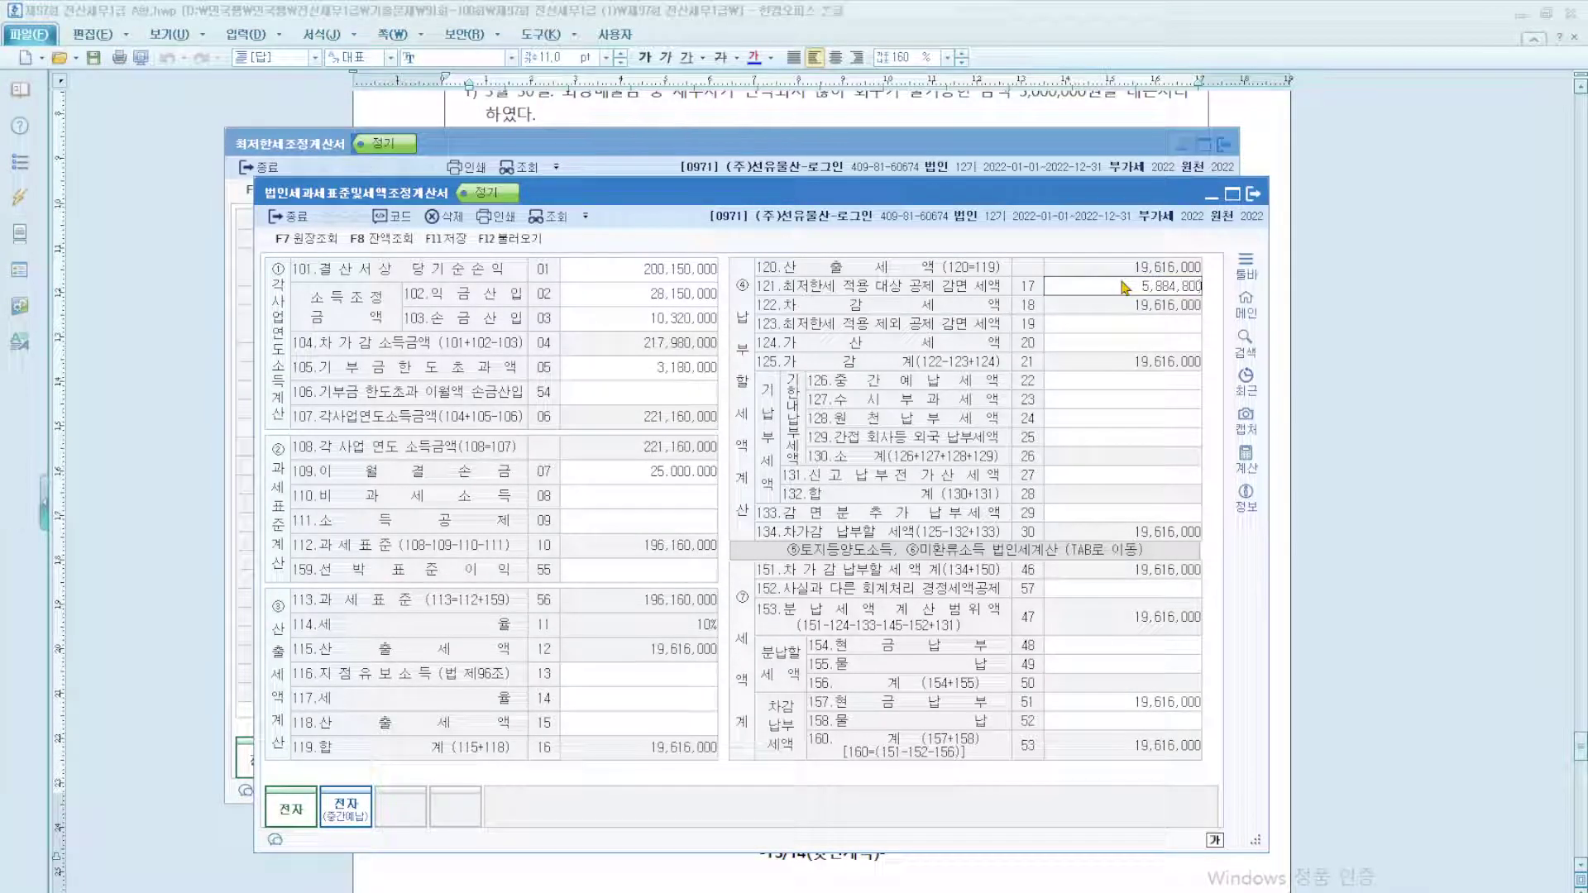
pyautogui.press('Return')
# Step: Underline line 121 최저한세 적용대상 공제감면세액 and the amount cell of line 124 가산세액 in red
pyautogui.hotkey('ctrl', '2')
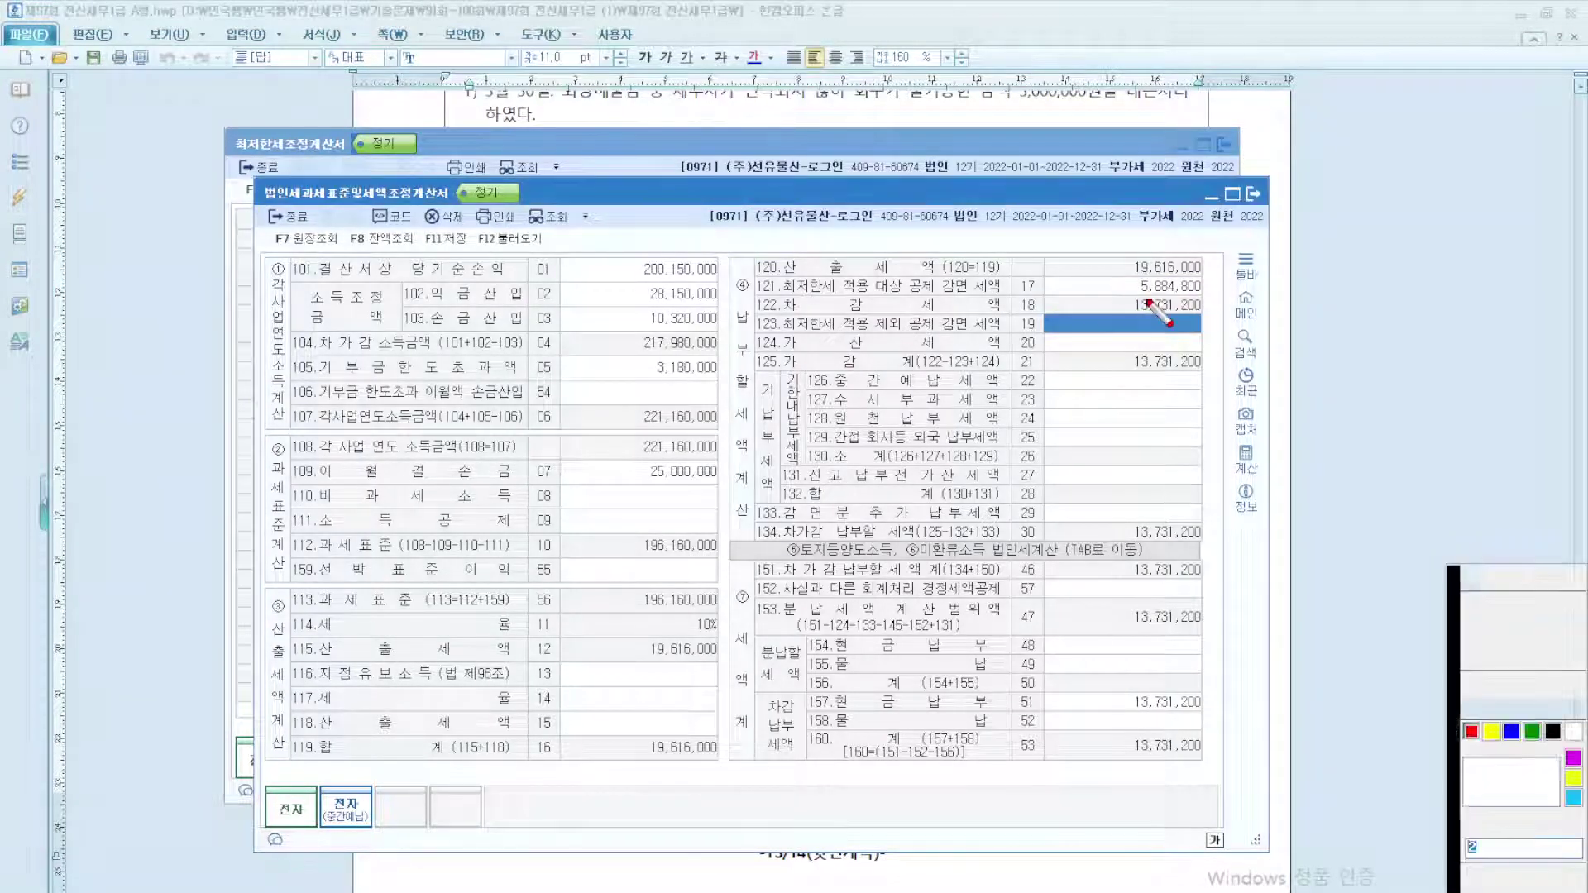
pyautogui.scroll(3, 1021, 372)
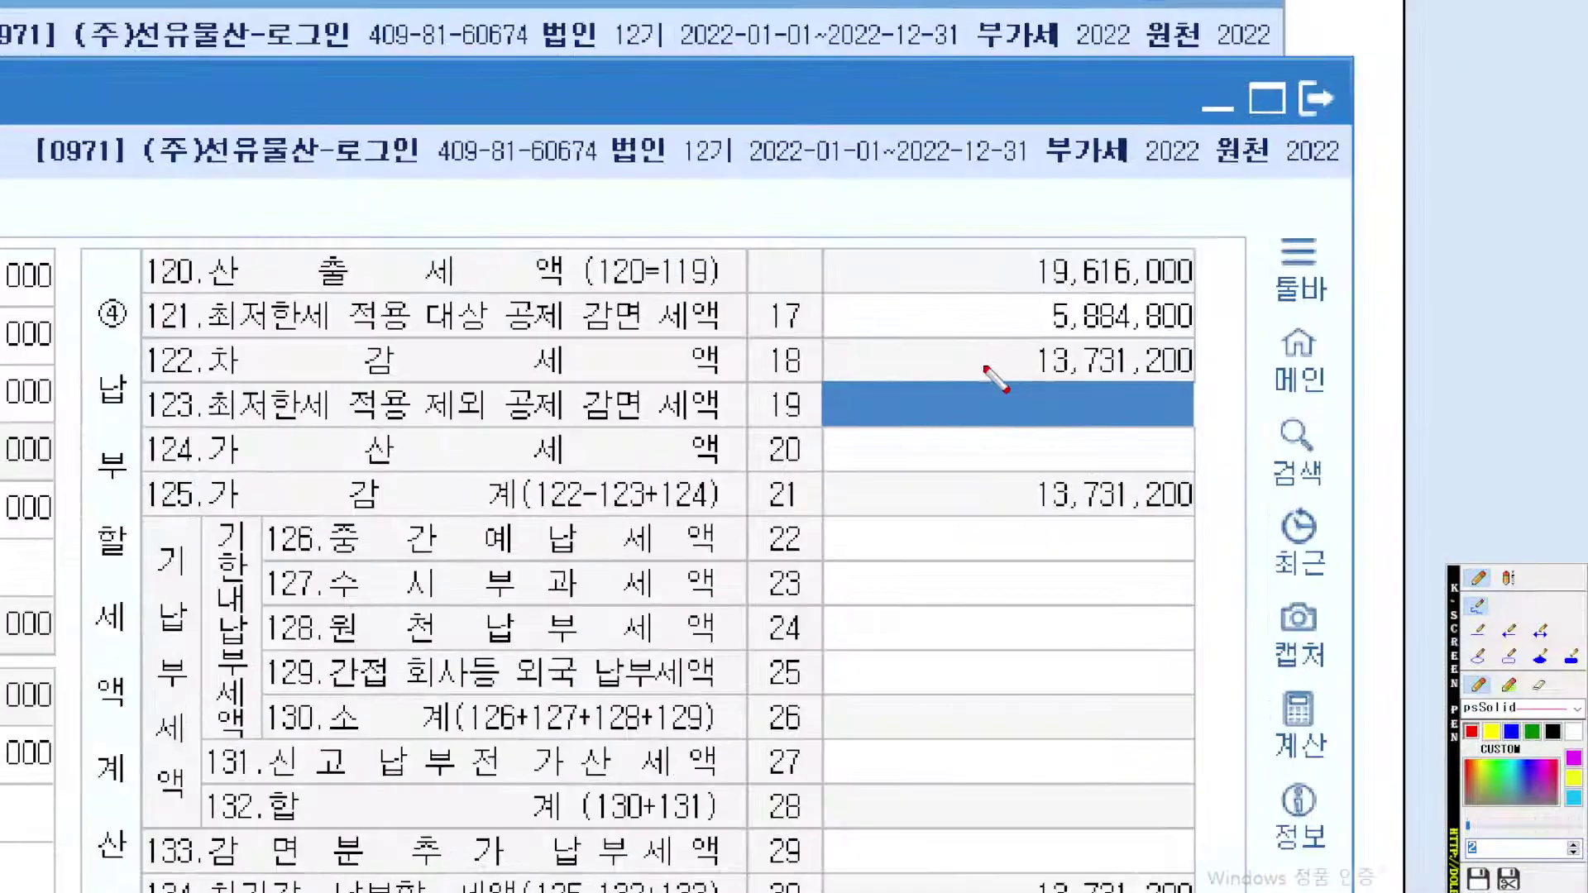
pyautogui.moveTo(161, 320); pyautogui.dragTo(1183, 321)
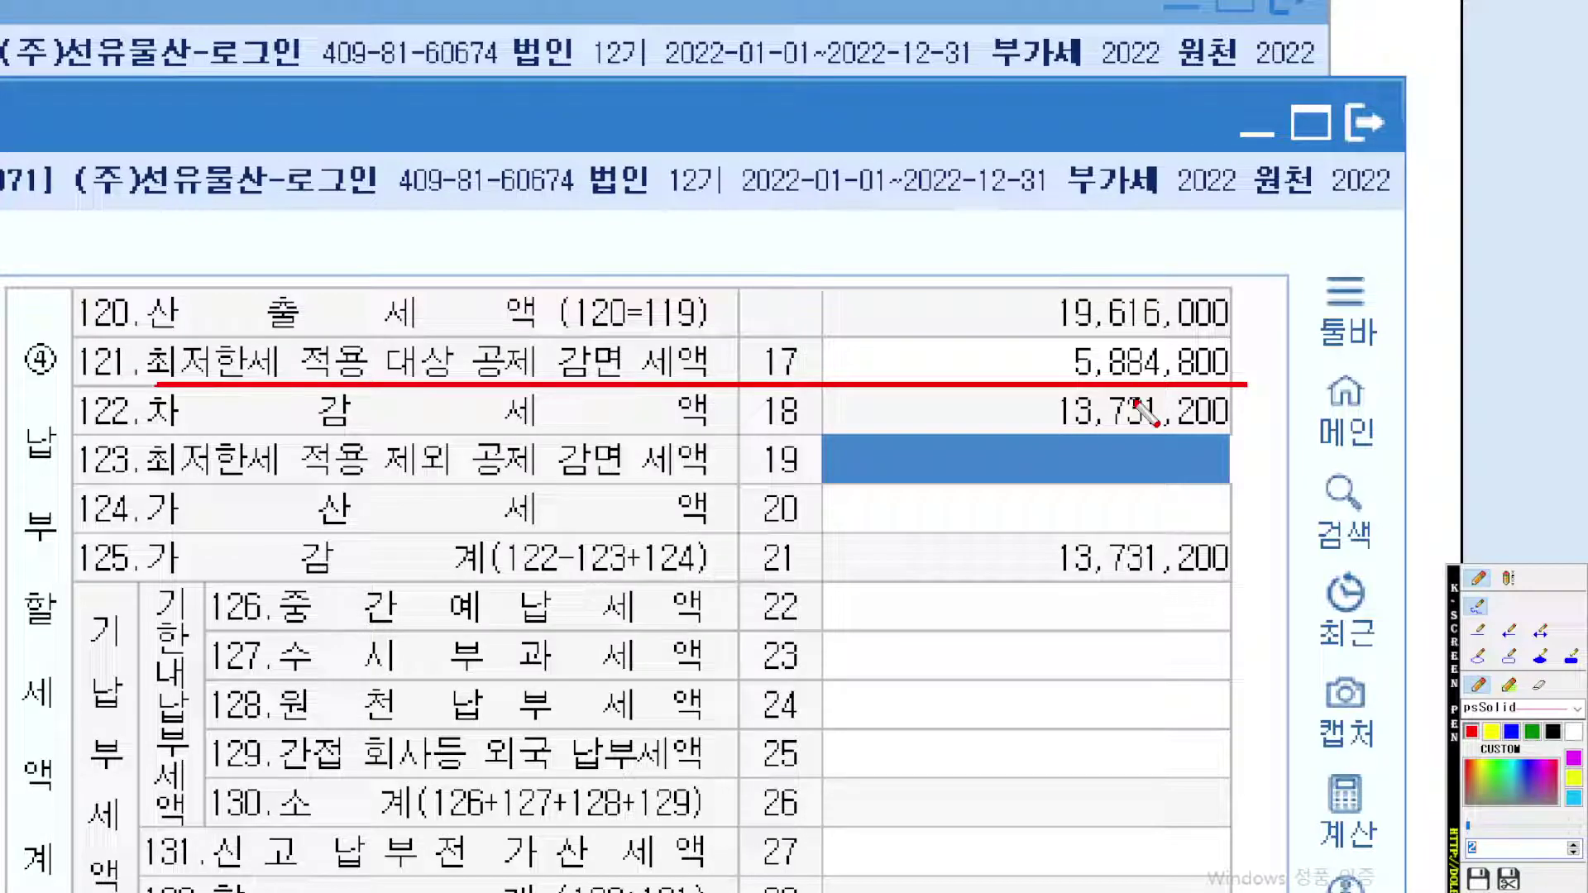
pyautogui.moveTo(853, 531); pyautogui.dragTo(1181, 530)
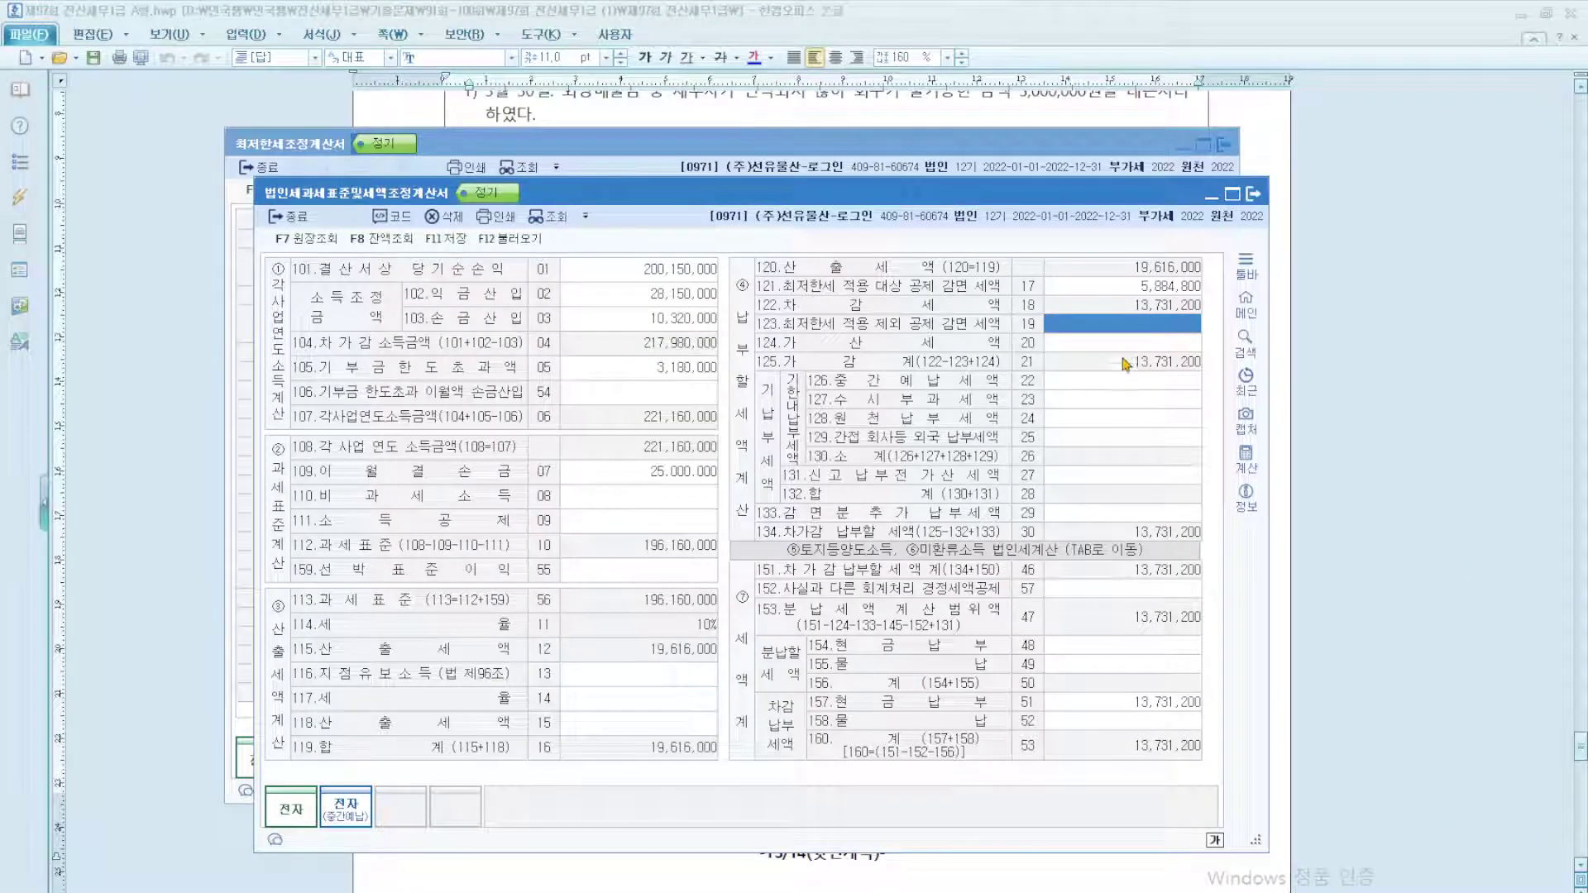
# Step: Enter 1,500,000 for line 124 가산세액 and 1,400,000 for line 128 원천납부세액
pyautogui.click(1036, 517)
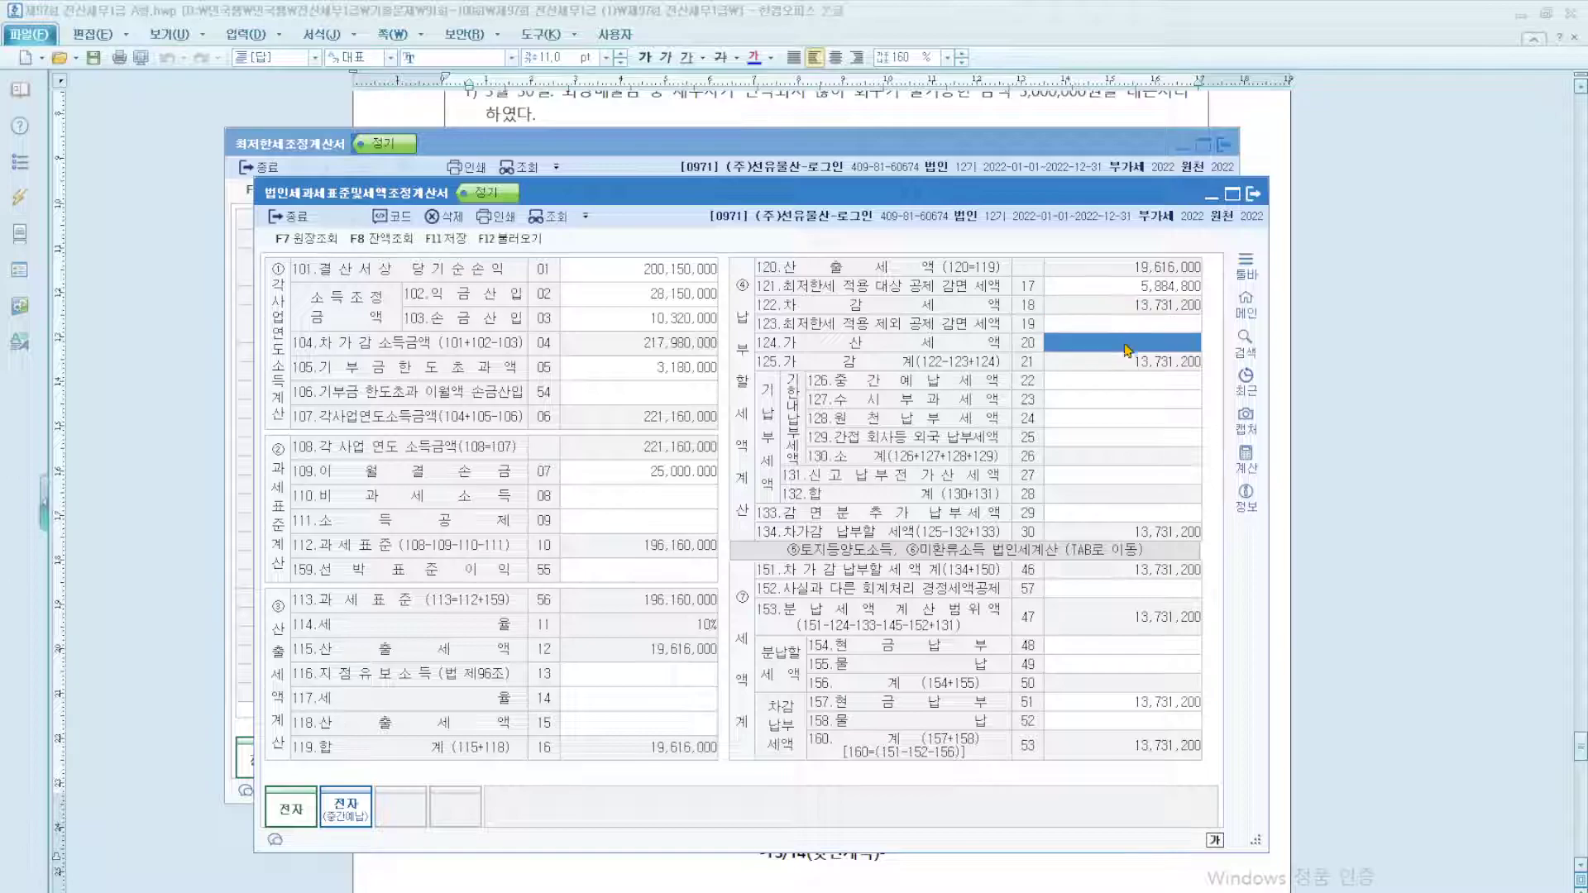
pyautogui.write('1,500')
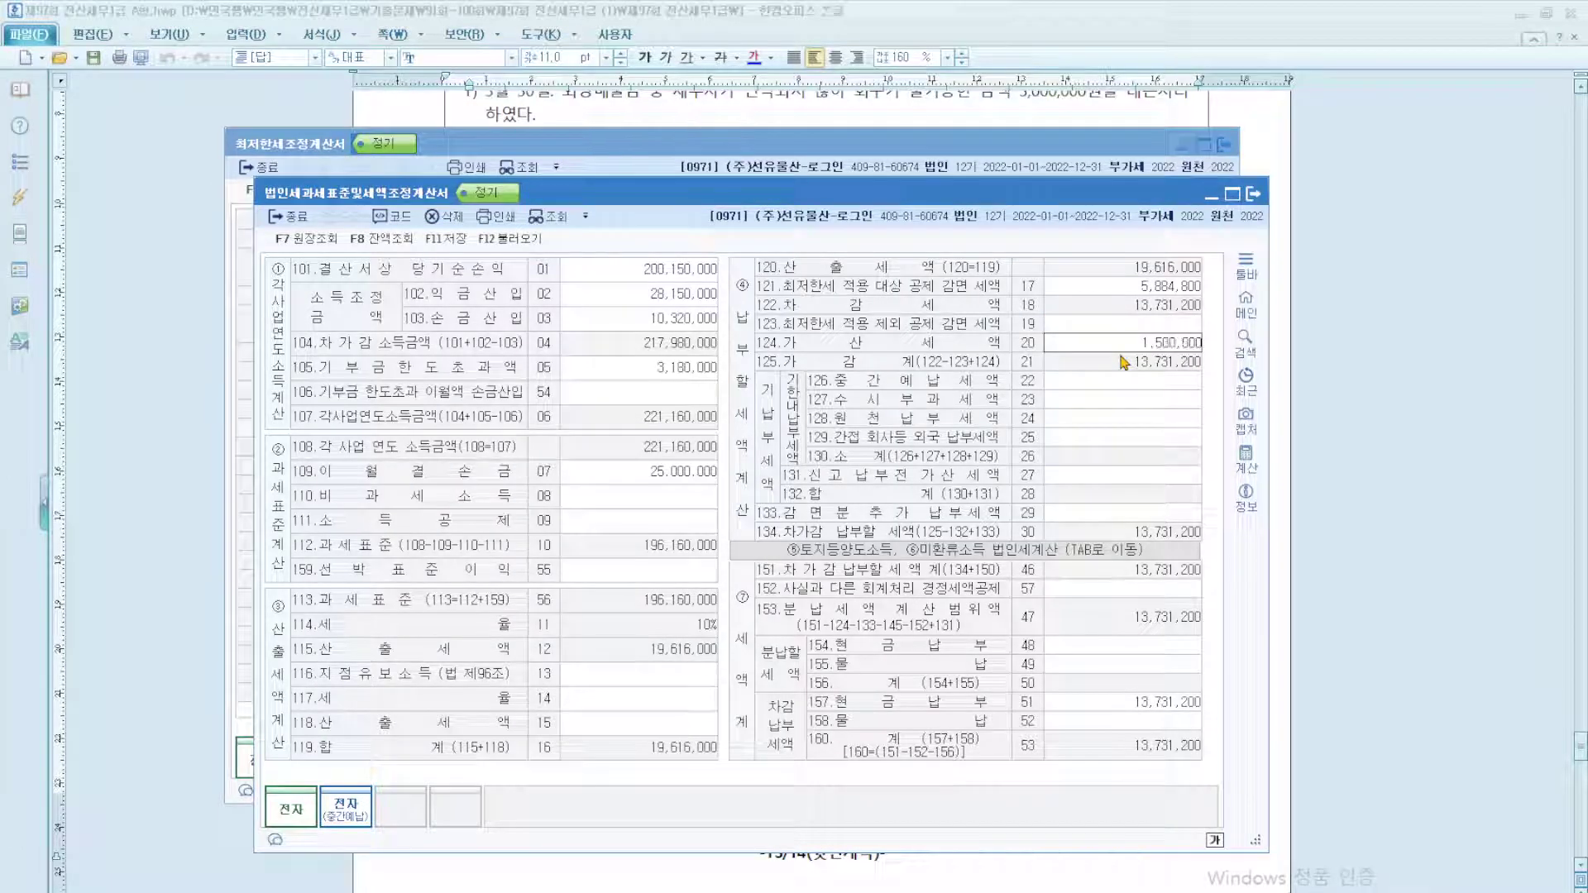
pyautogui.press('Return')
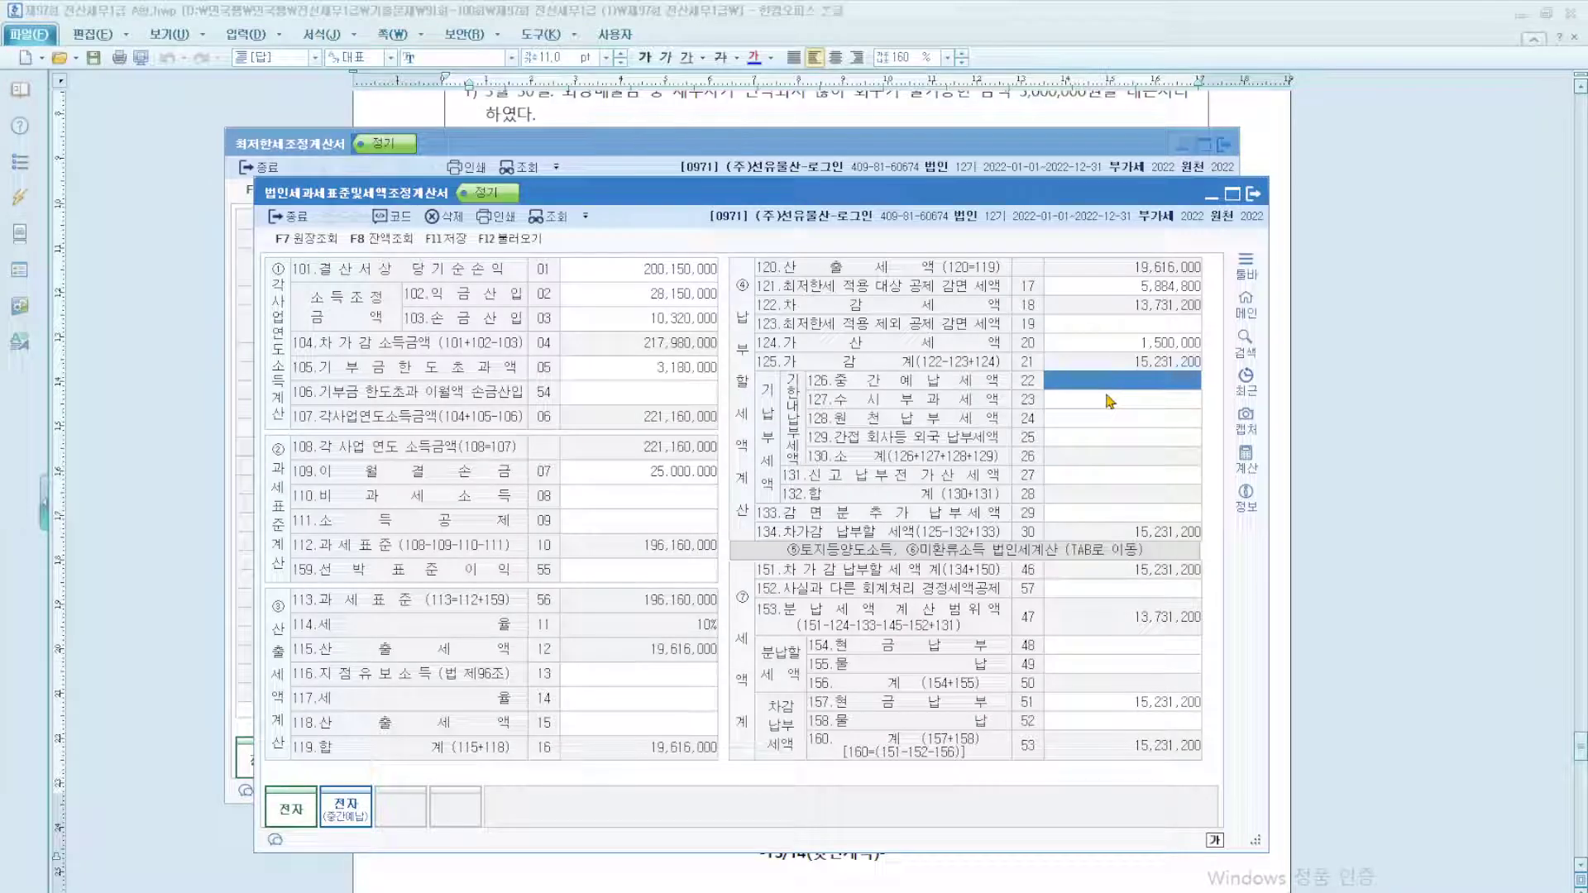
pyautogui.click(1144, 419)
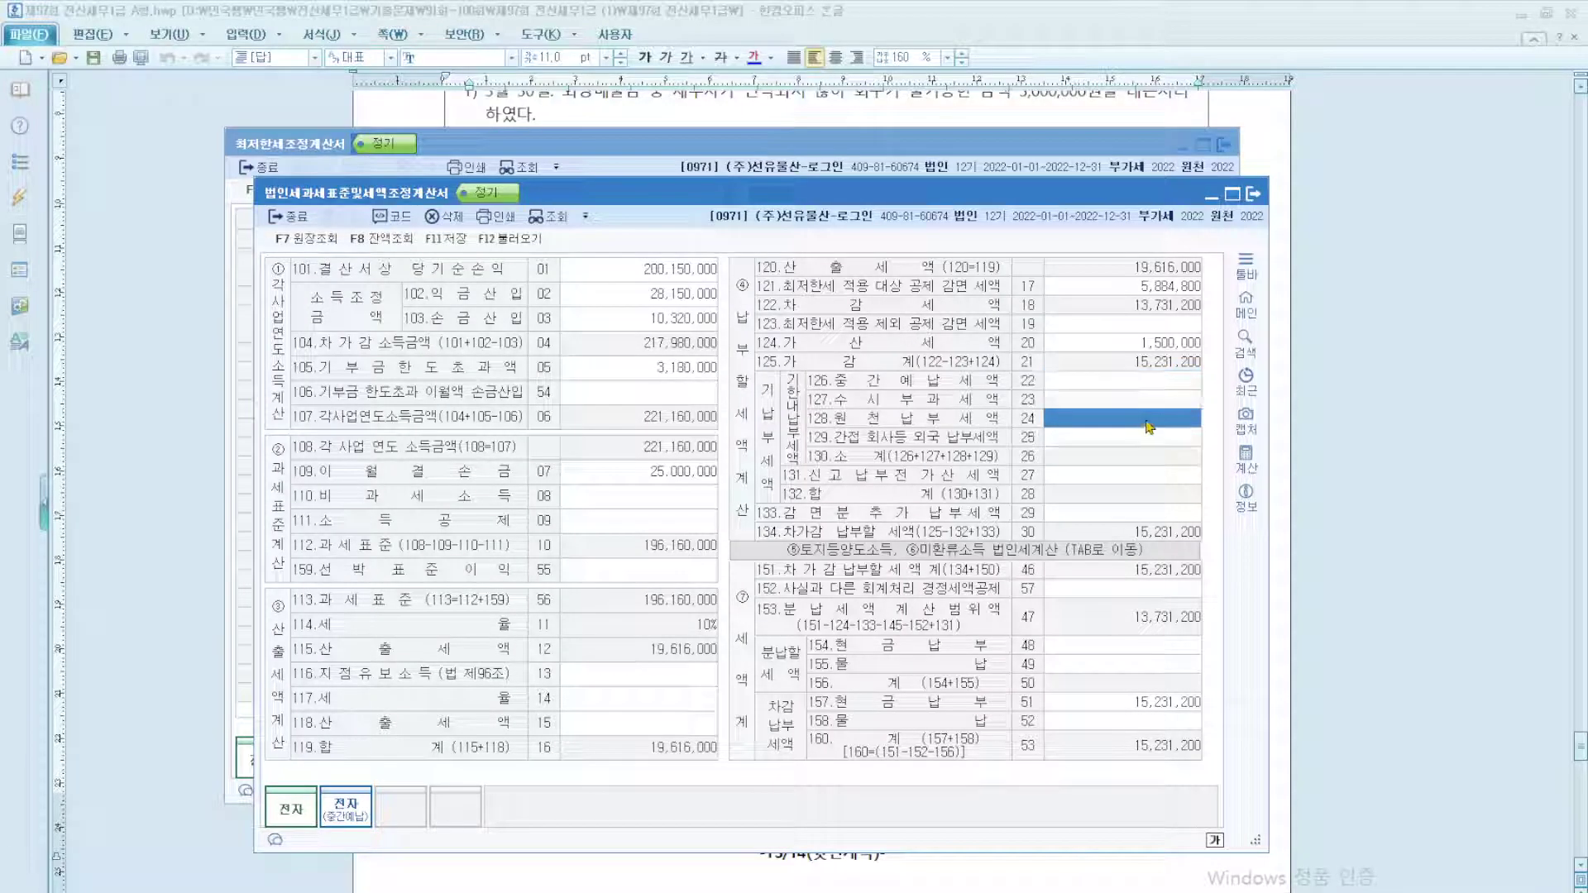
pyautogui.write('1')
pyautogui.press('Return')
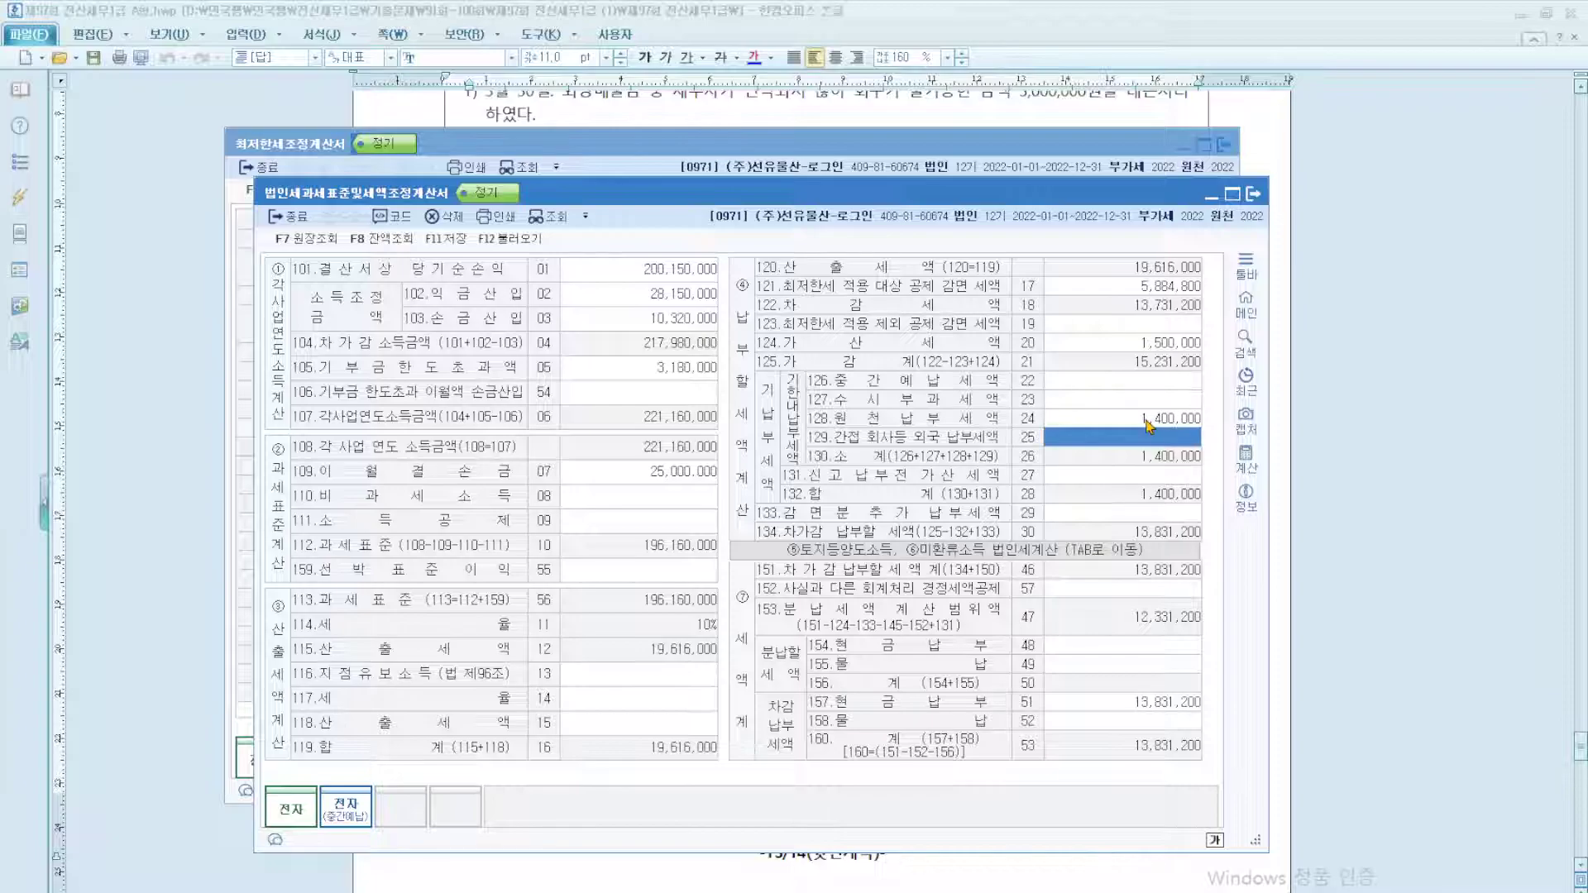
# Step: Underline the completed line 124 가산세액 and line 128 원천납부세액 rows in red
pyautogui.hotkey('ctrl', '2')
pyautogui.hotkey('ctrl', '4')
pyautogui.scroll(-2, 1168, 411)
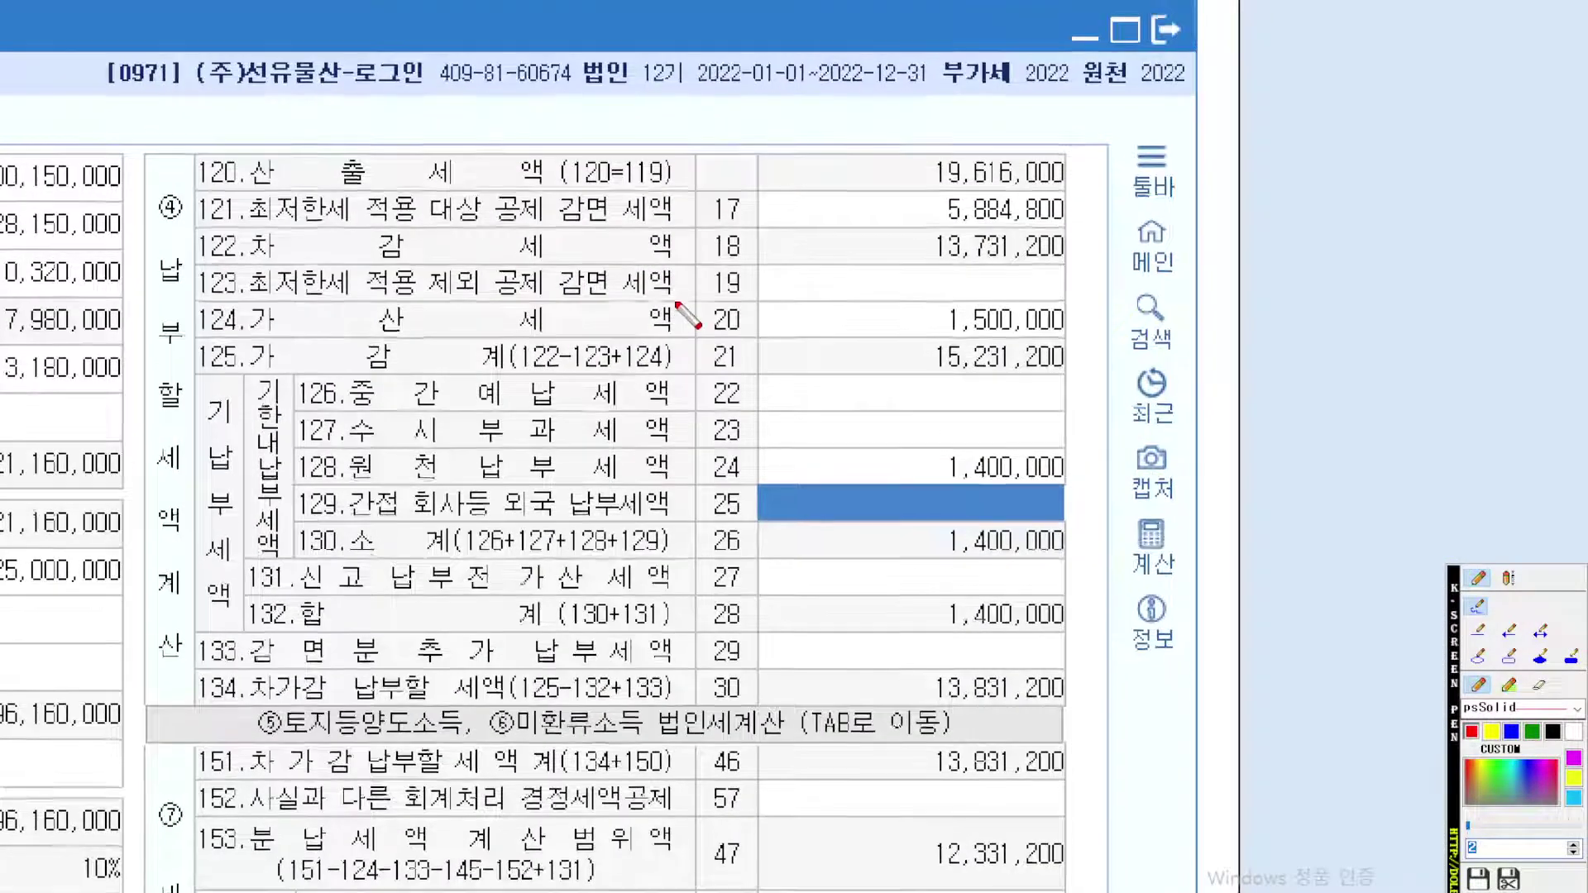
pyautogui.scroll(2, 1010, 419)
pyautogui.moveTo(267, 362); pyautogui.dragTo(1096, 361)
pyautogui.moveTo(356, 508); pyautogui.dragTo(1105, 508)
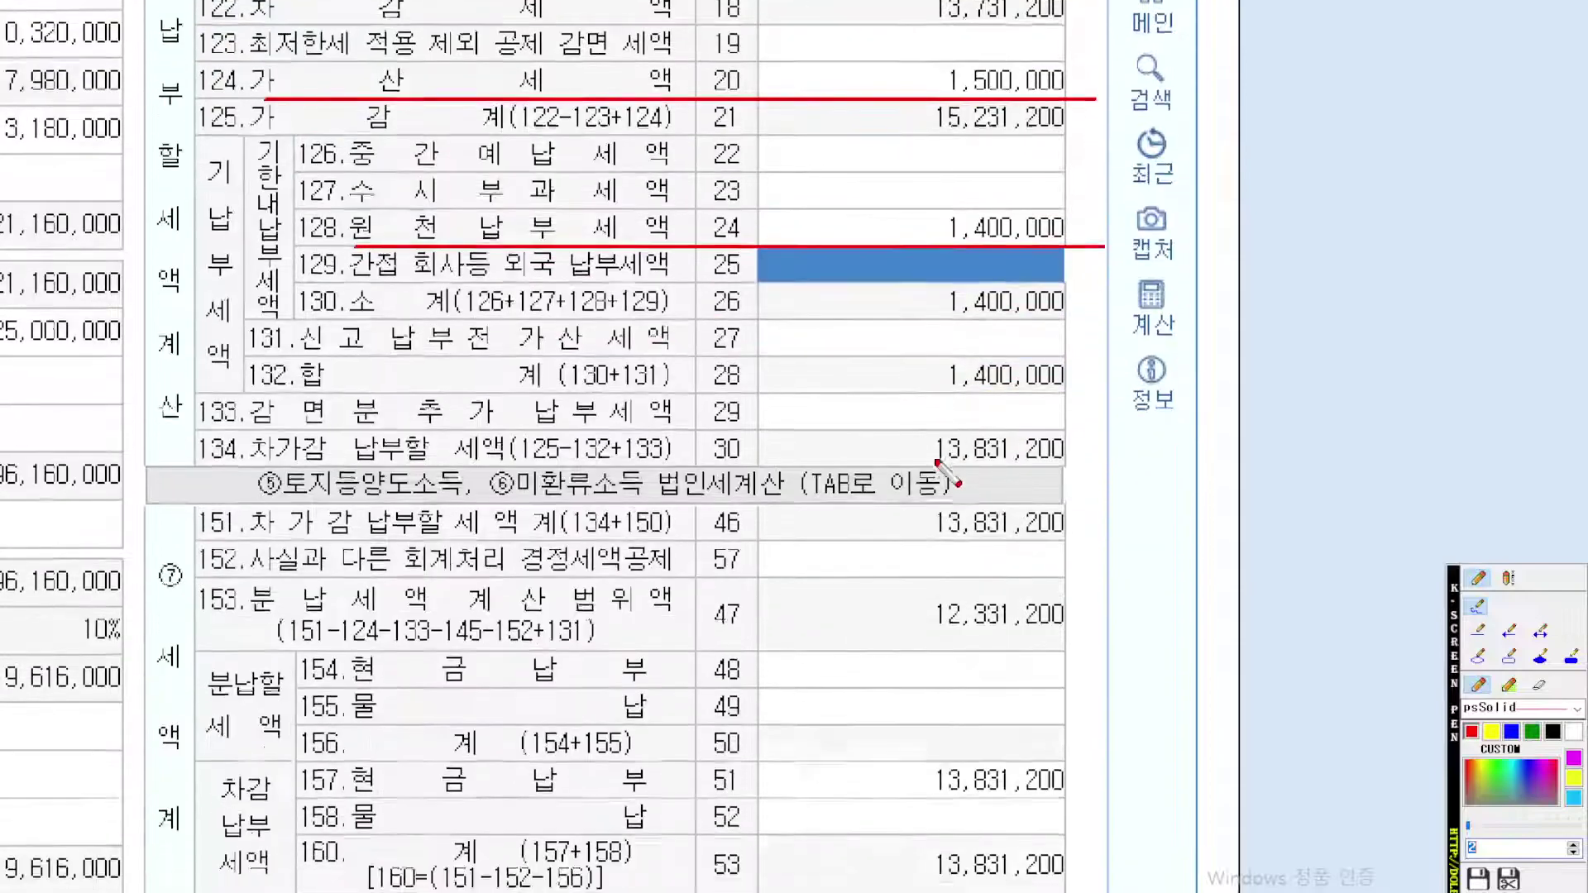
# Step: Underline line 151 차가감납부할세액계 and box its amount, and frame the whole line 153 분납세액계산범위액 in red
pyautogui.scroll(2, 935, 452)
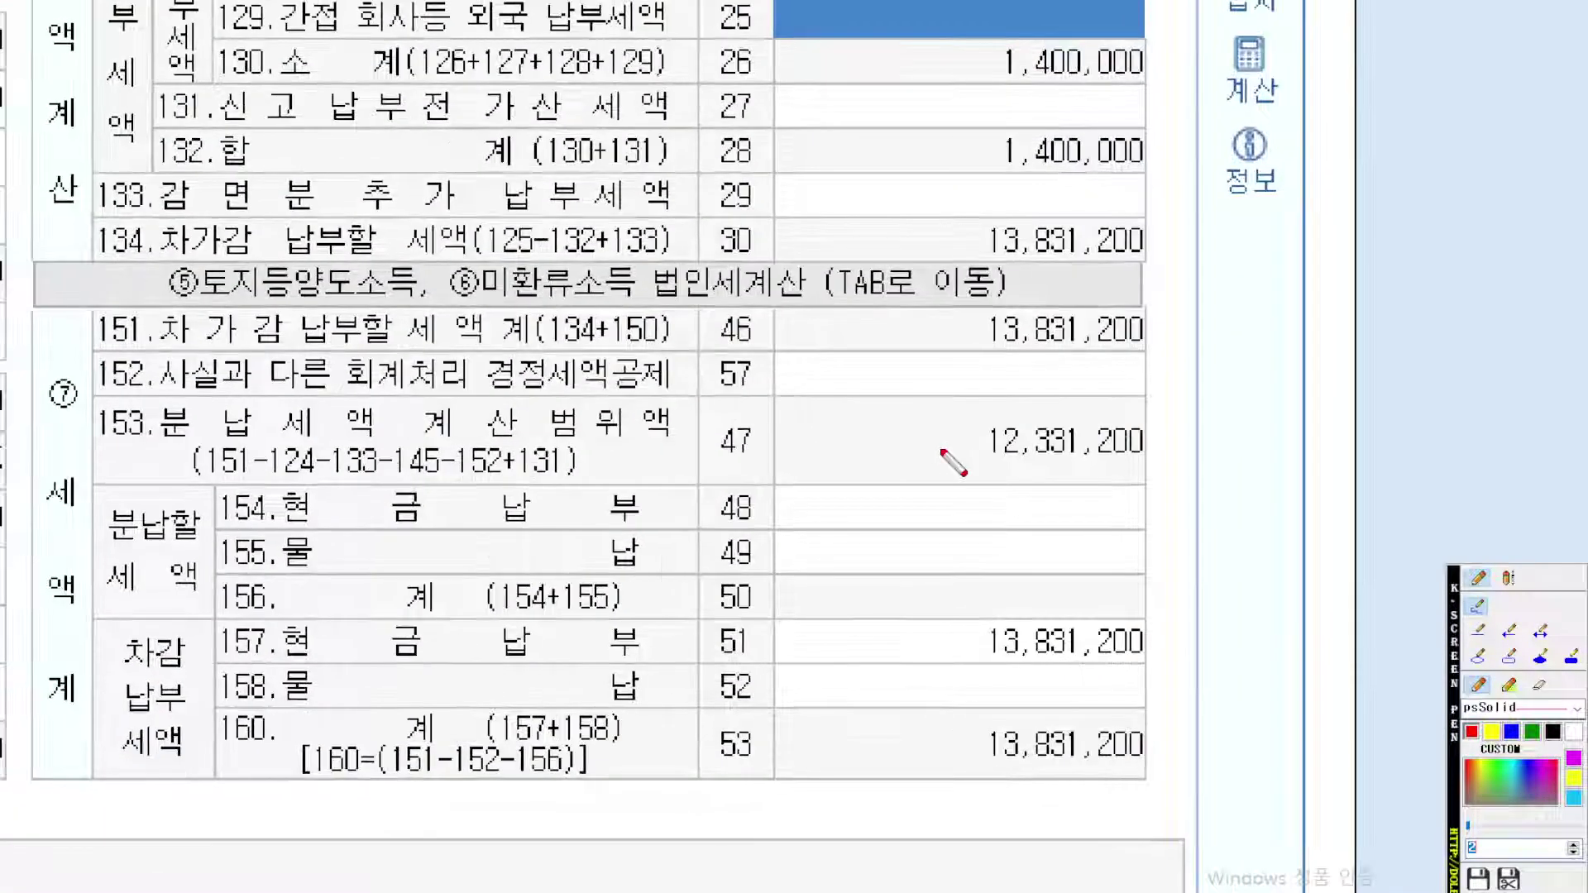
pyautogui.moveTo(144, 350)
pyautogui.mouseDown()
pyautogui.moveTo(1170, 349)
pyautogui.moveTo(1030, 297)
pyautogui.moveTo(967, 333)
pyautogui.mouseUp()
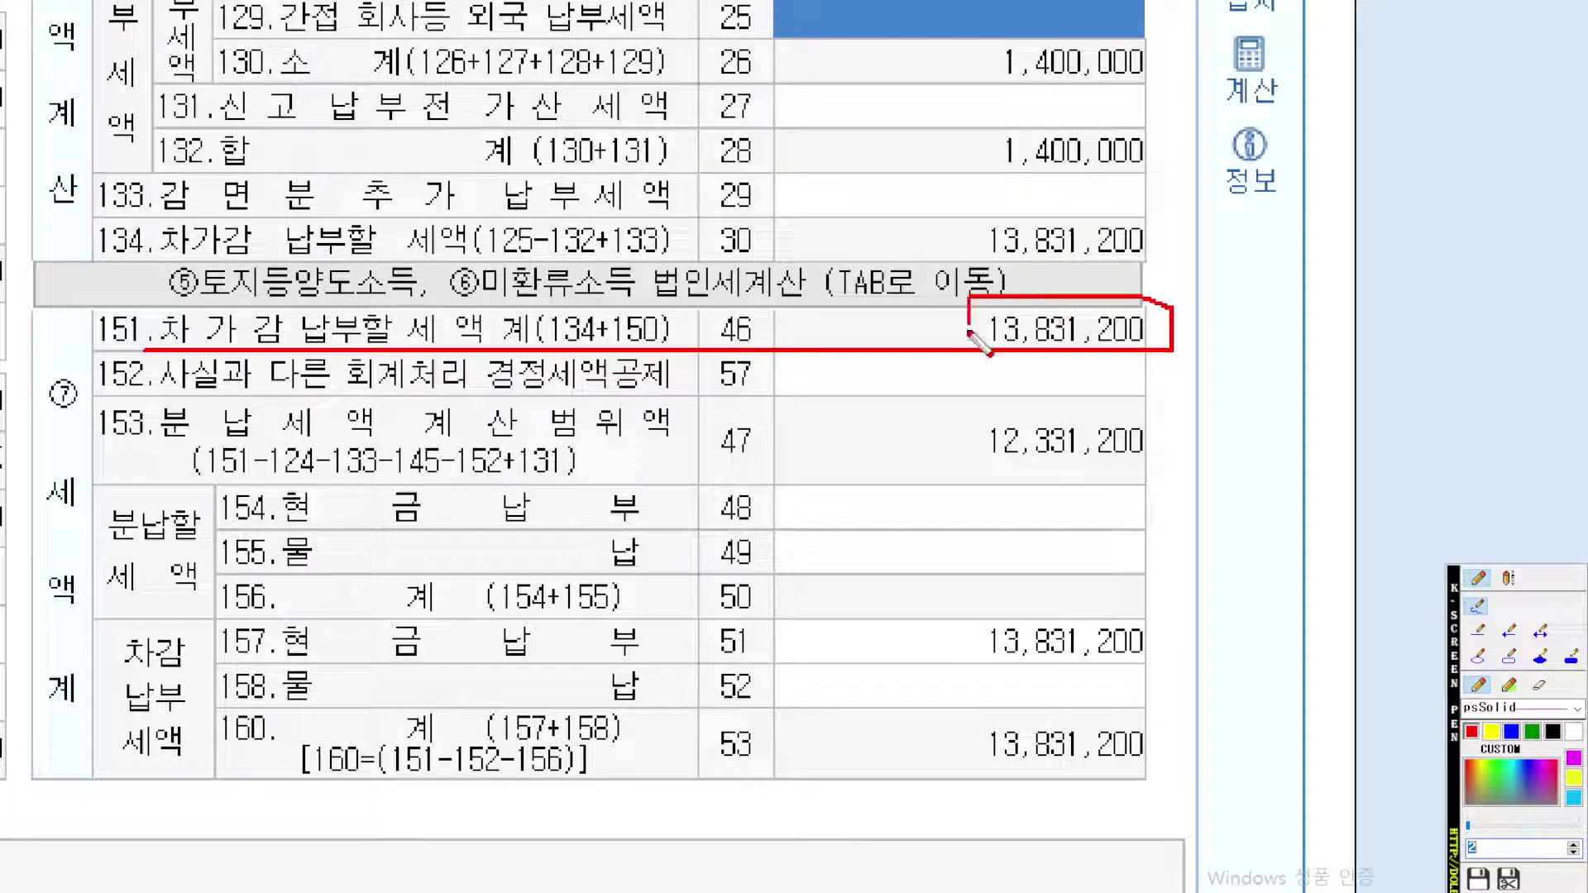
pyautogui.scroll(1, 976, 356)
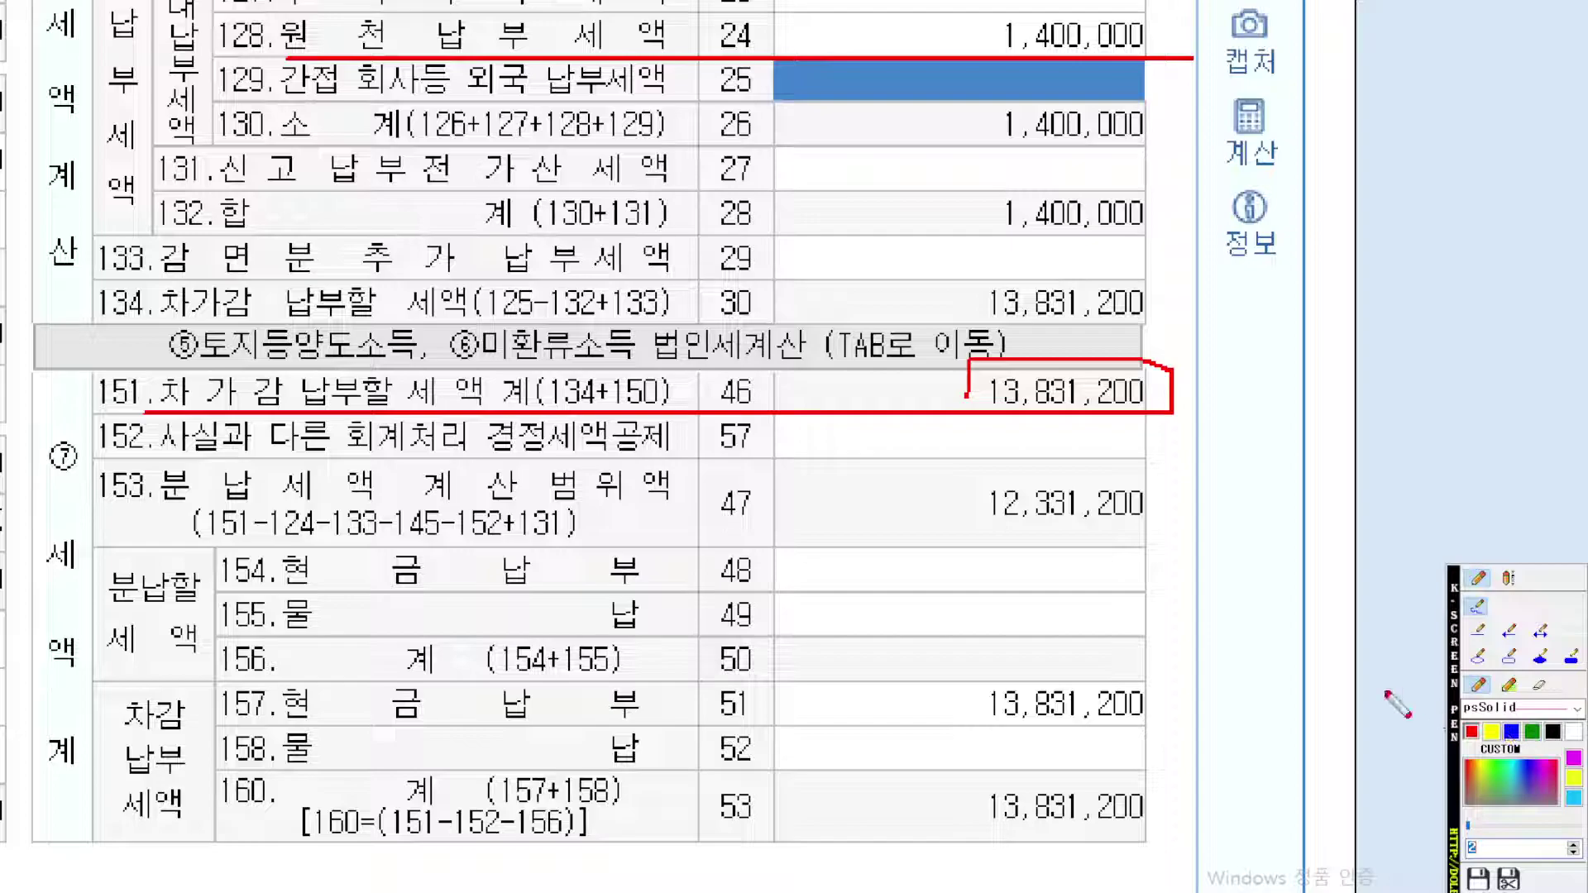
pyautogui.moveTo(1160, 548)
pyautogui.mouseDown()
pyautogui.moveTo(95, 539)
pyautogui.moveTo(93, 457)
pyautogui.moveTo(1075, 457)
pyautogui.moveTo(1144, 501)
pyautogui.moveTo(1145, 552)
pyautogui.mouseUp()
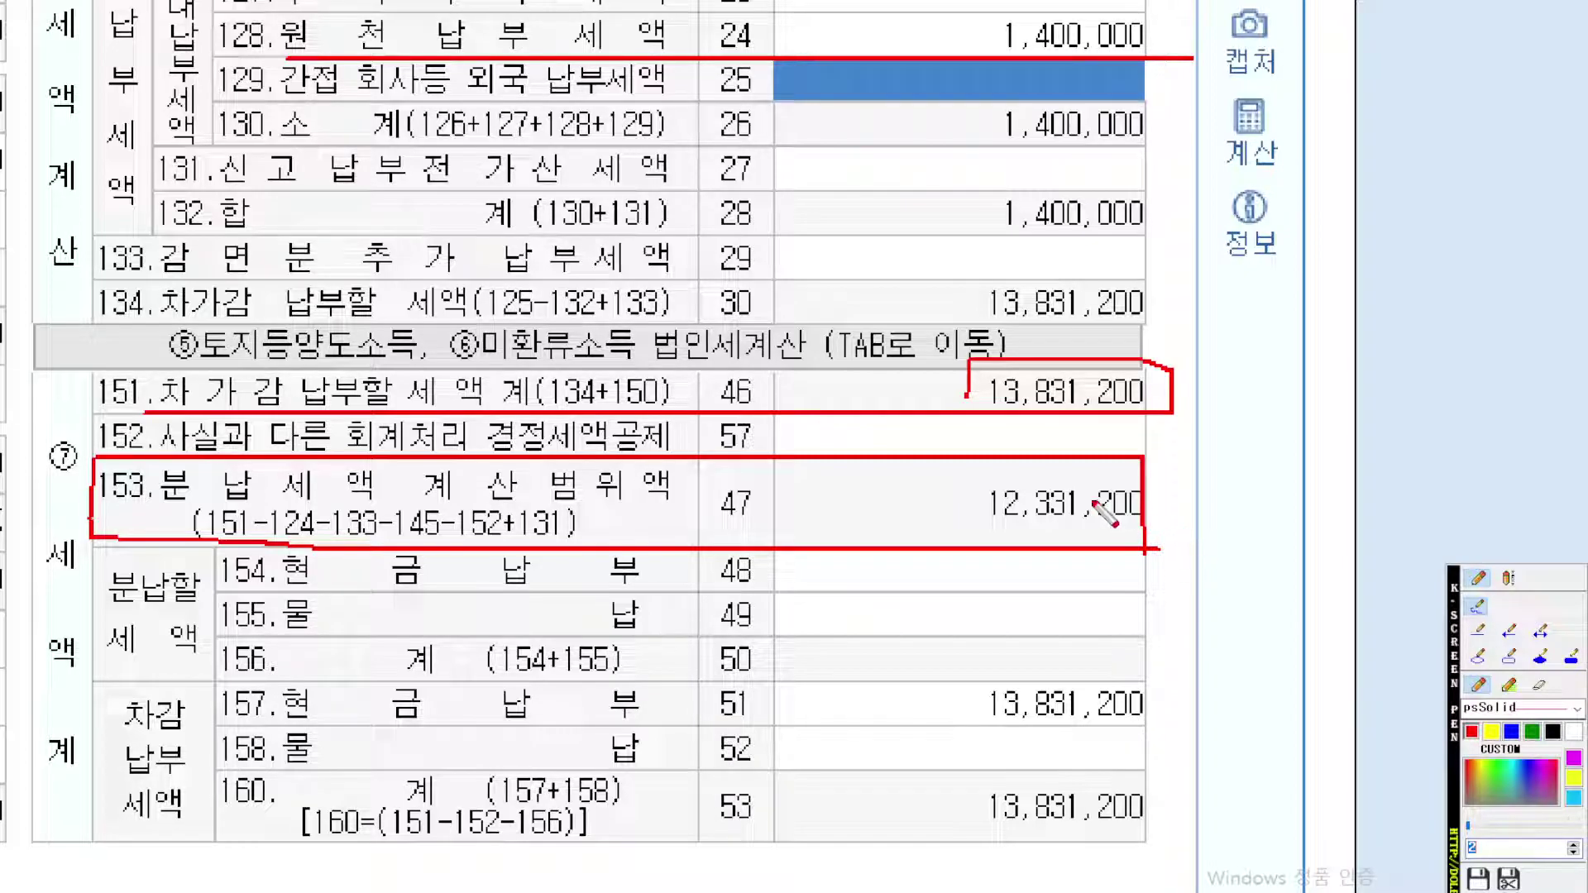
pyautogui.moveTo(1110, 515); pyautogui.dragTo(1100, 440)
# Step: Change the pen colour to blue and circle the line 153 분납세액계산범위액 amount
pyautogui.scroll(1, 1091, 485)
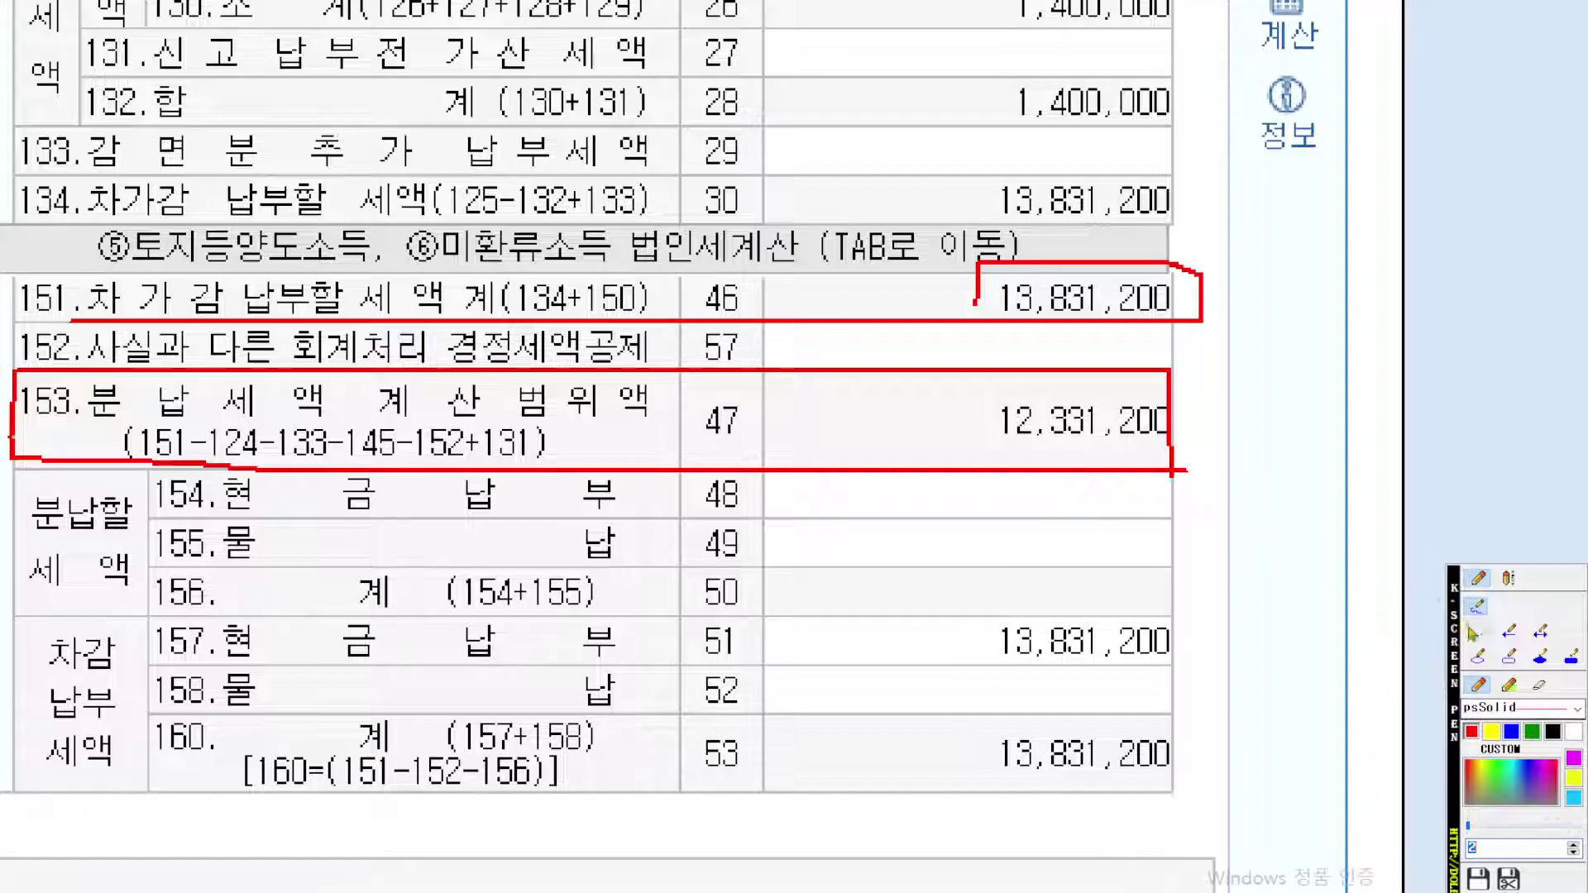
pyautogui.click(1511, 731)
pyautogui.moveTo(1167, 457)
pyautogui.mouseDown()
pyautogui.moveTo(1009, 440)
pyautogui.moveTo(1038, 382)
pyautogui.moveTo(1195, 387)
pyautogui.moveTo(1189, 454)
pyautogui.mouseUp()
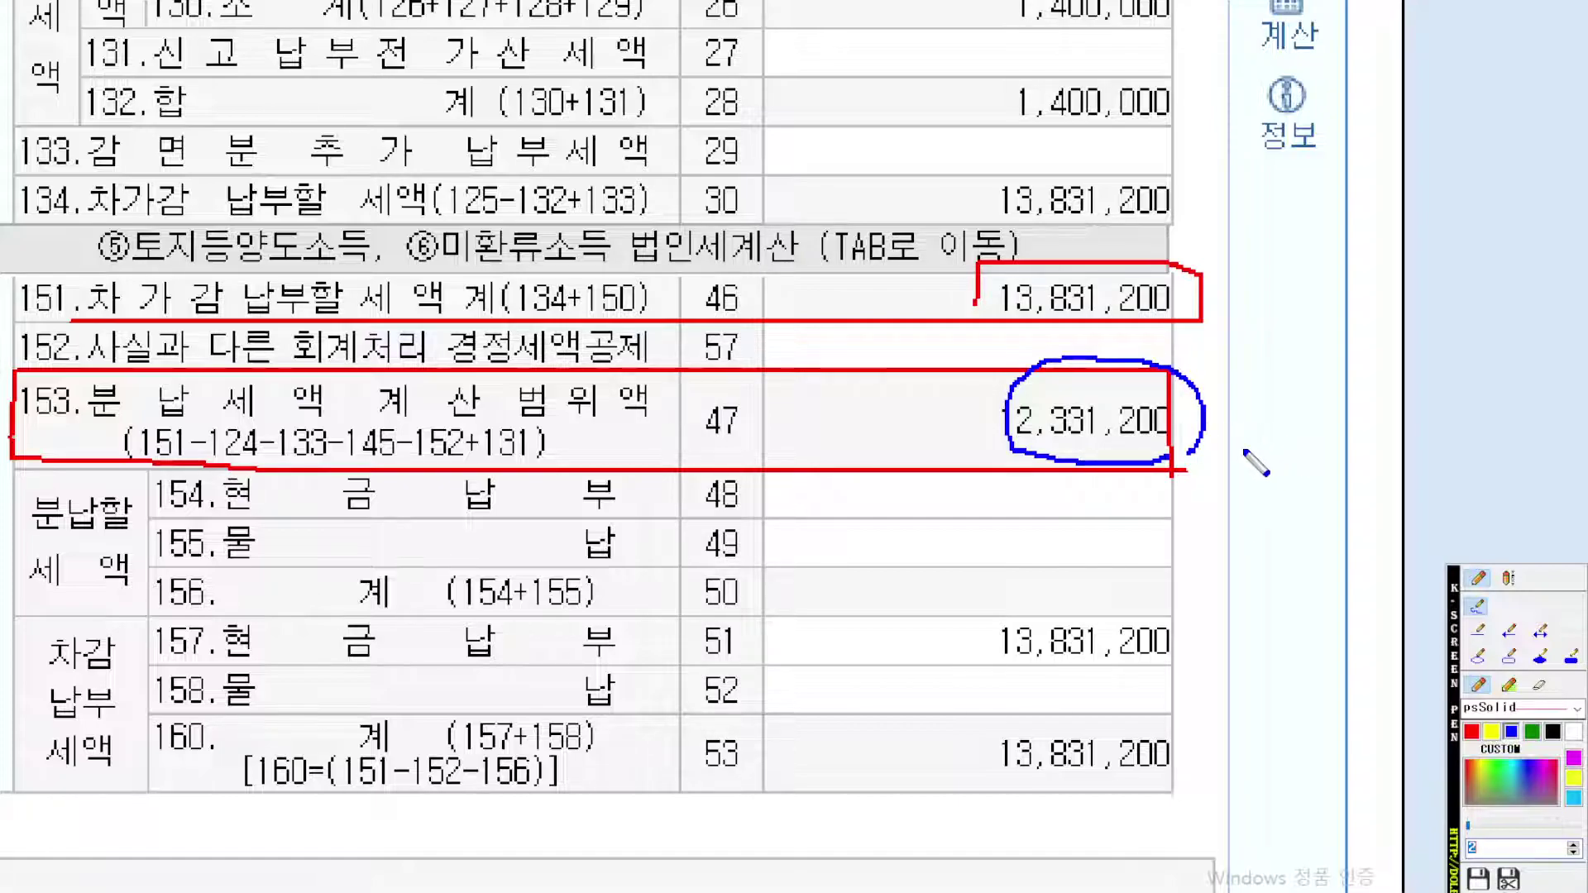
# Step: Enter 2,331,200 as the cash instalment on line 154 현금납부 of the 분납할세액 section
pyautogui.press('Escape')
pyautogui.click(1113, 648)
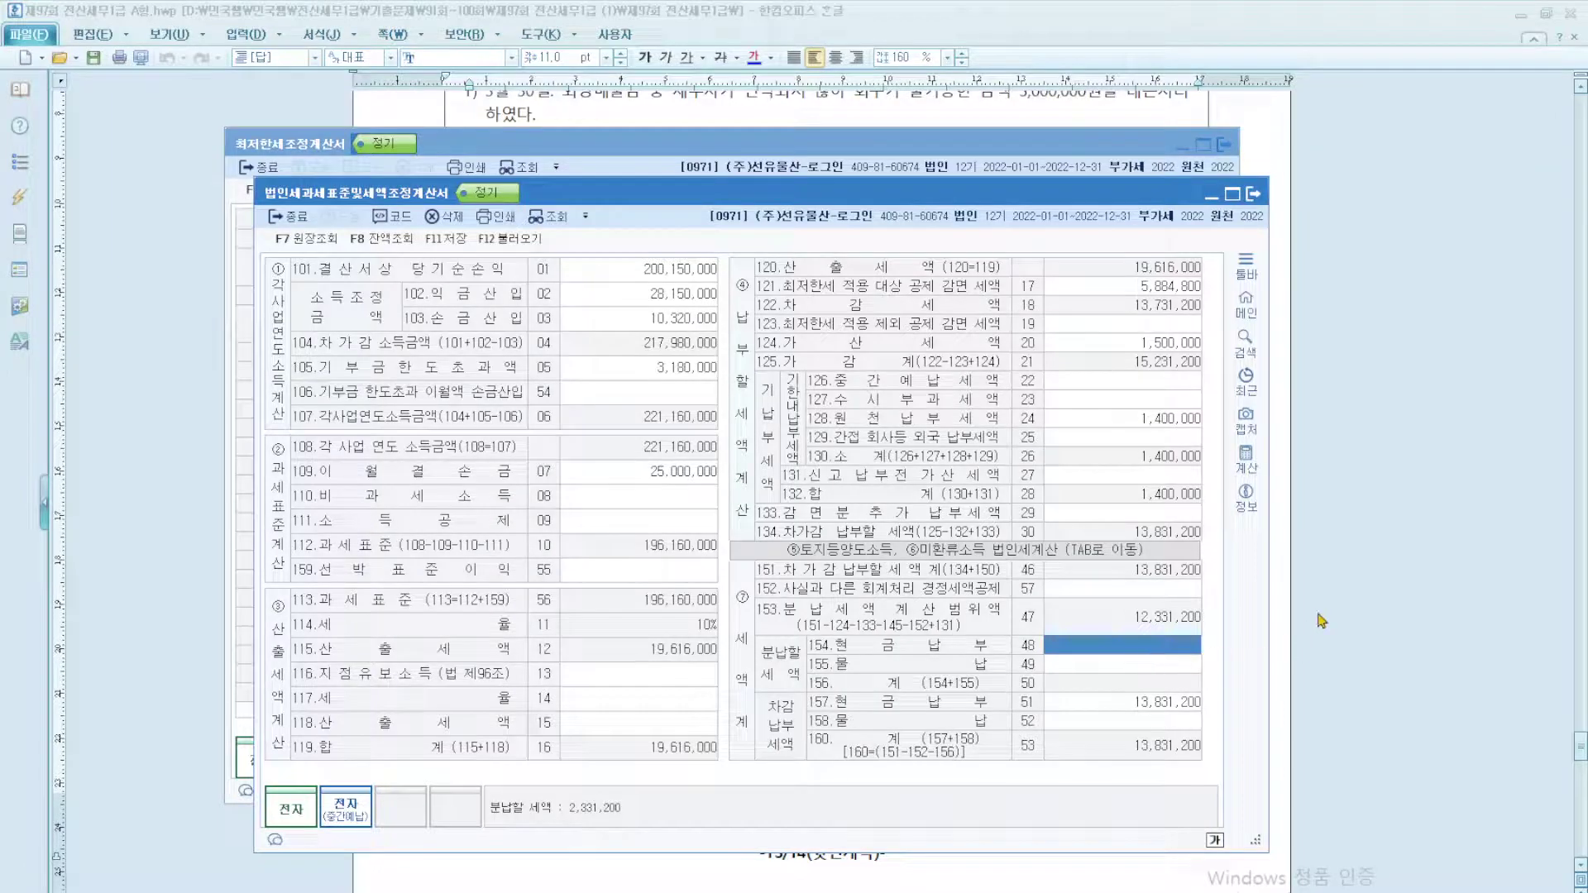
pyautogui.write('2,331,200')
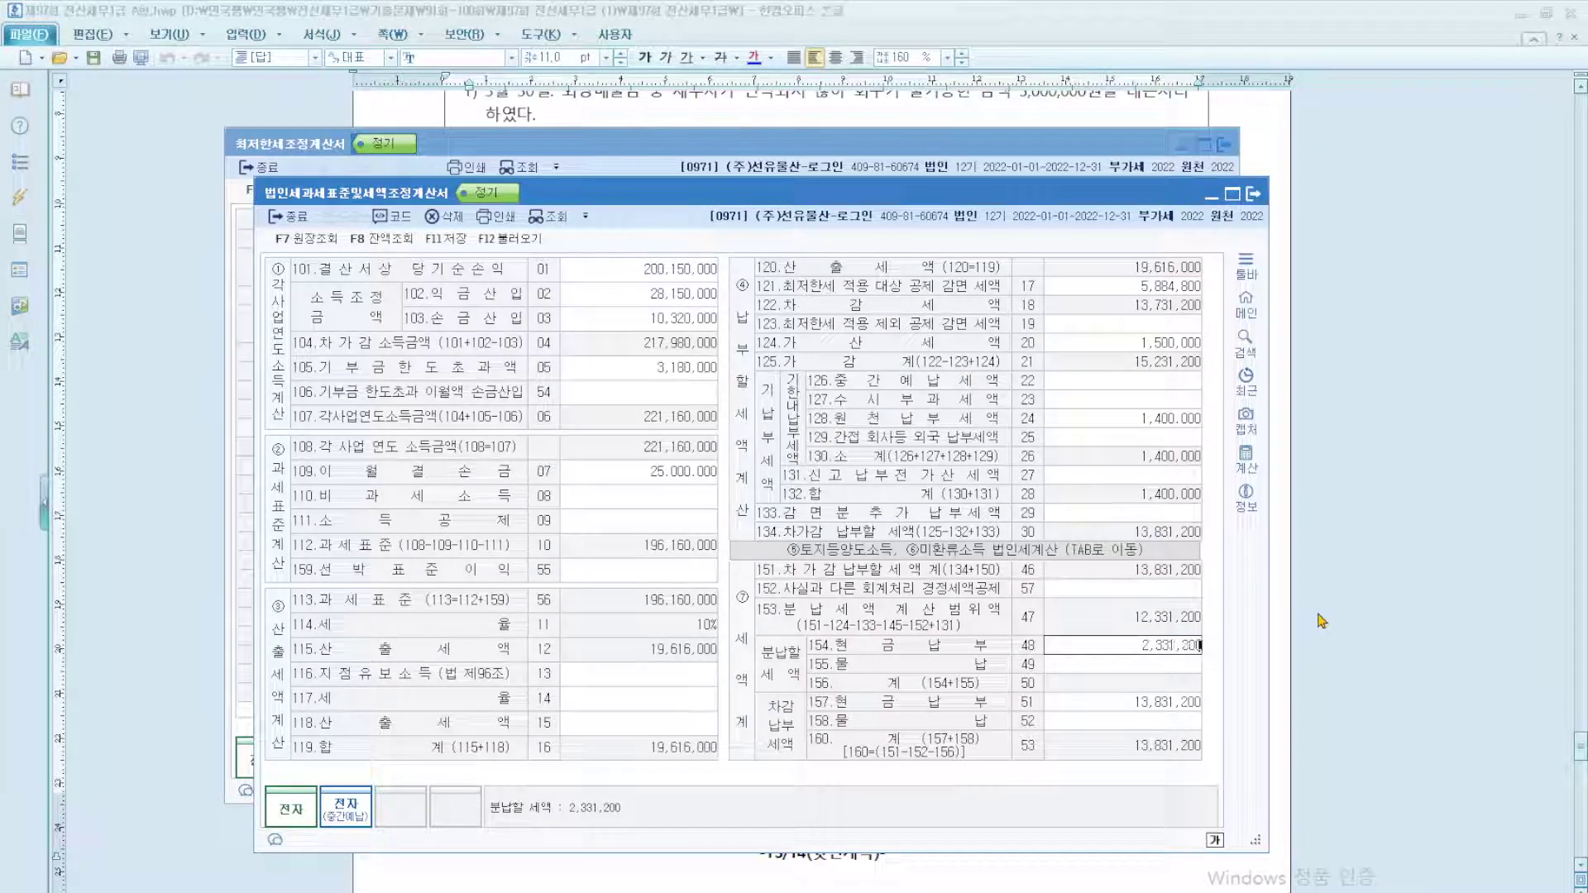
pyautogui.press('Return')
# Step: Underline the line 157 현금납부 row of the 차감납부세액 section in blue, from its label through its amount
pyautogui.hotkey('ctrl', '2')
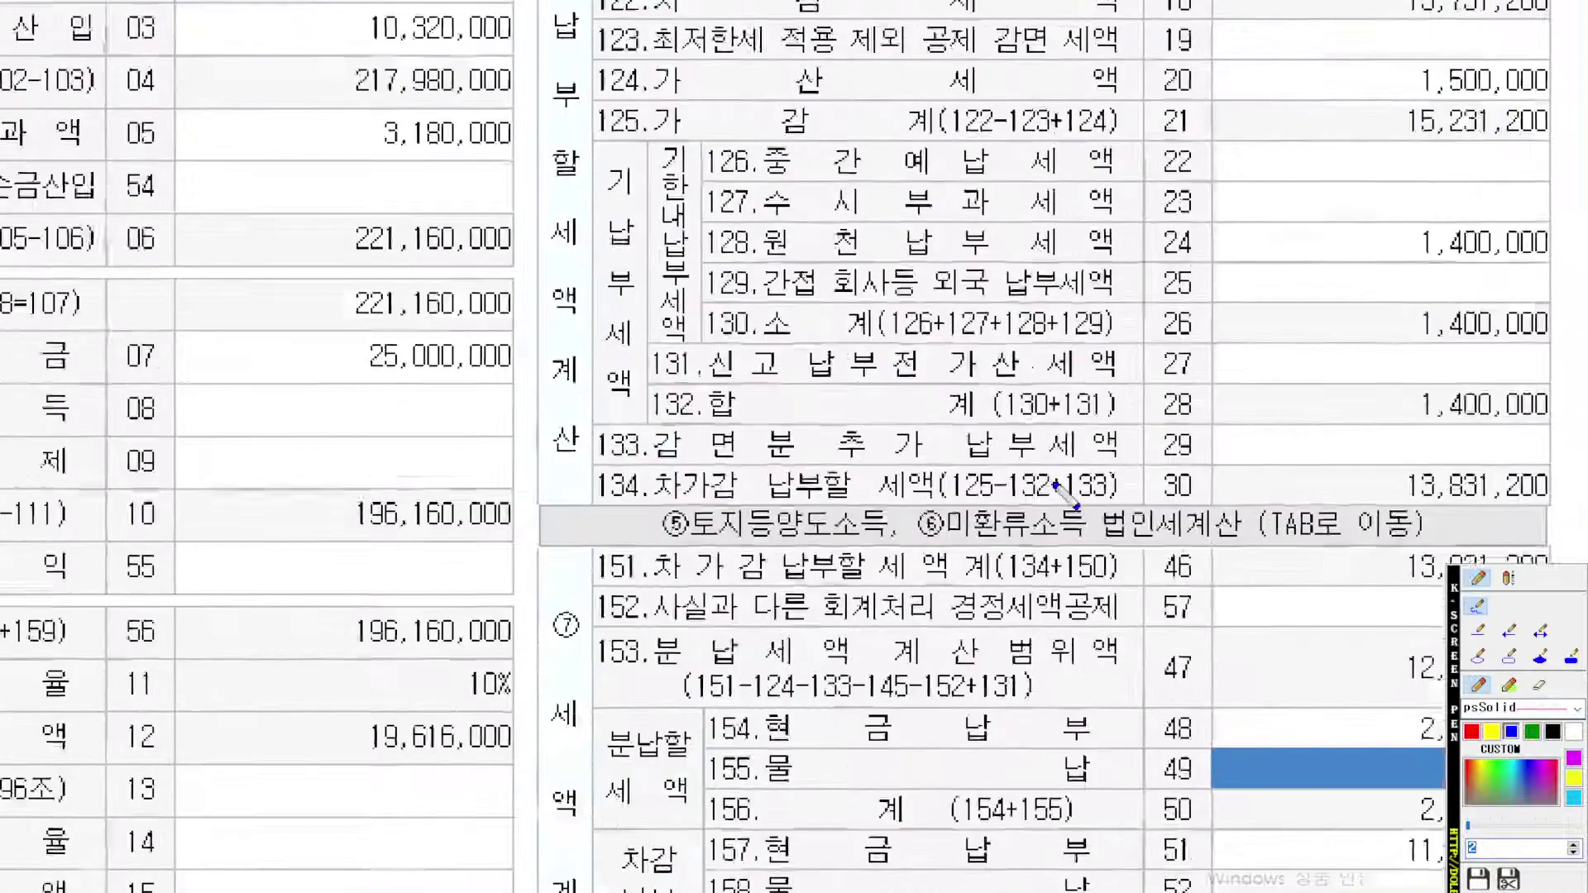
pyautogui.moveTo(486, 529); pyautogui.dragTo(661, 530)
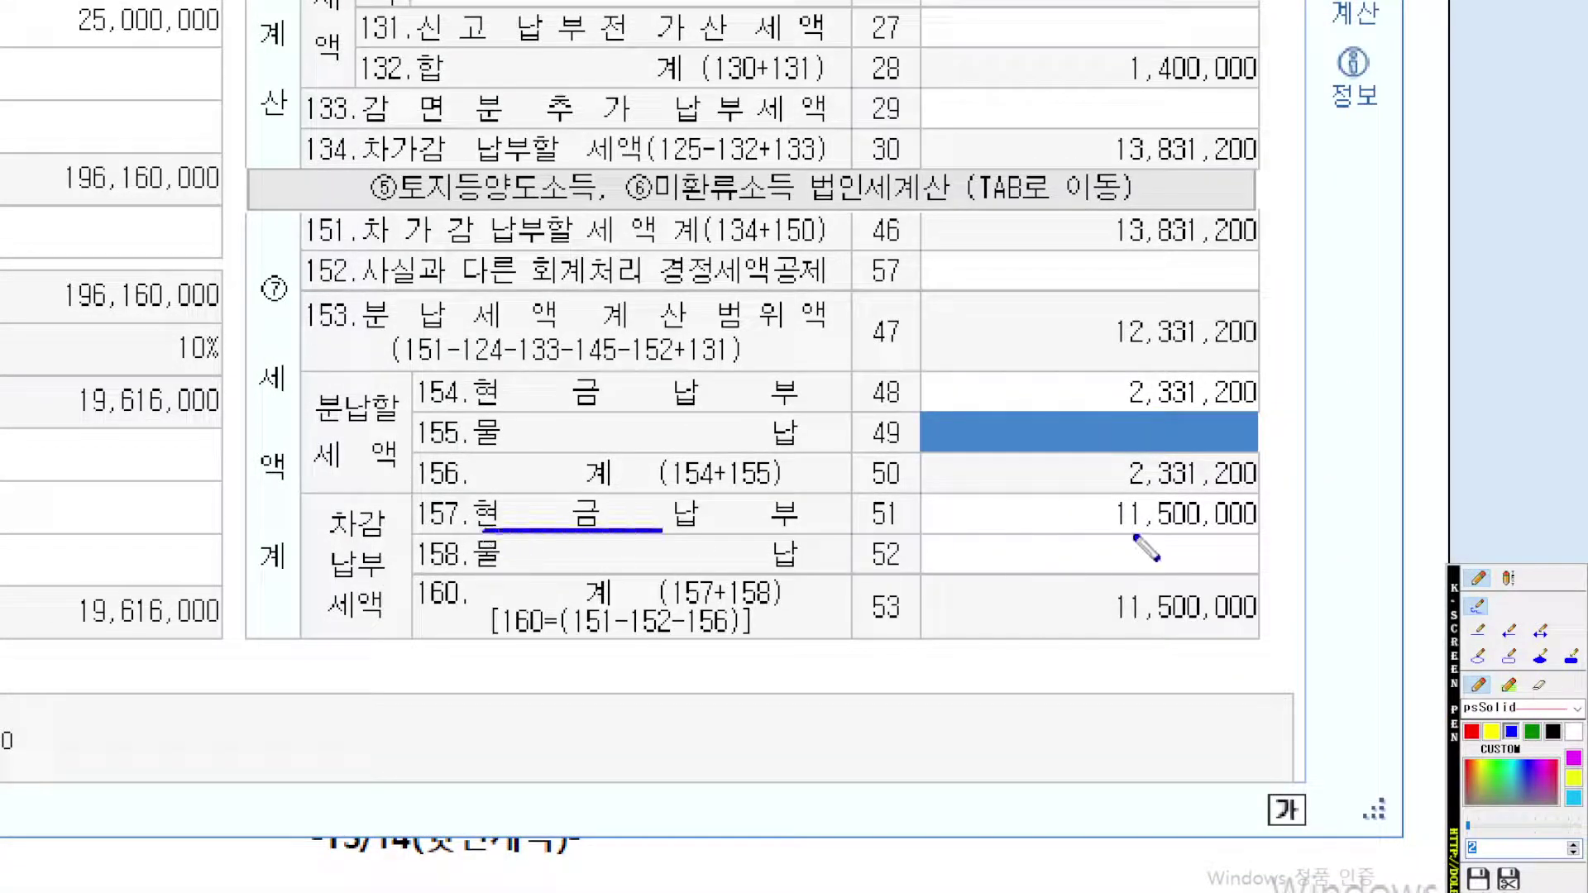
pyautogui.moveTo(1135, 534); pyautogui.dragTo(1288, 532)
pyautogui.scroll(-3, 1240, 532)
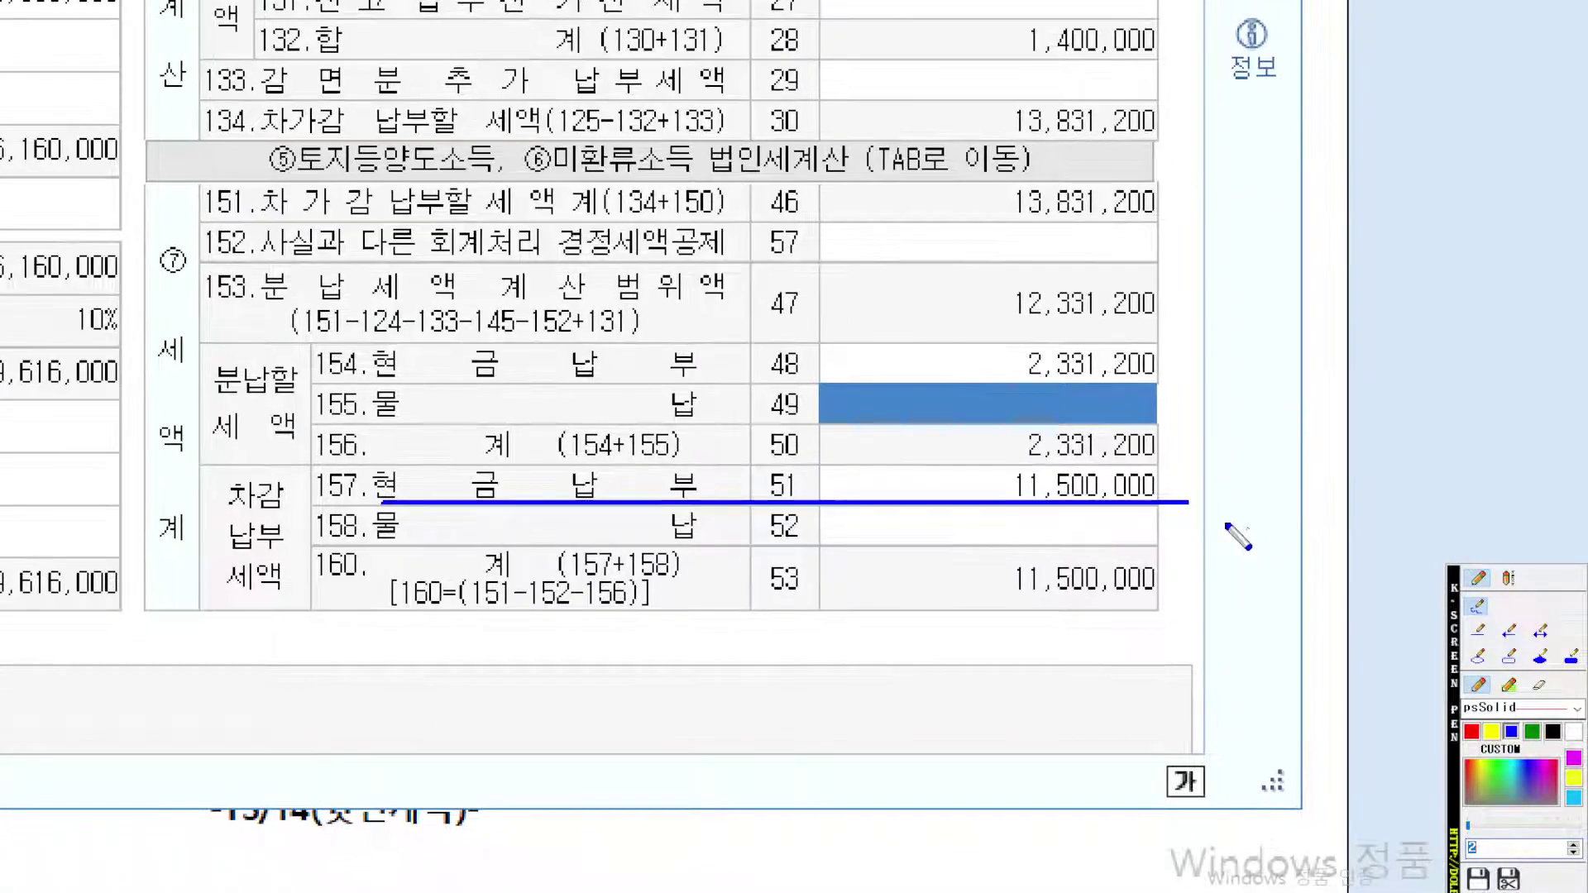
pyautogui.scroll(3, 1106, 496)
pyautogui.scroll(-3, 879, 442)
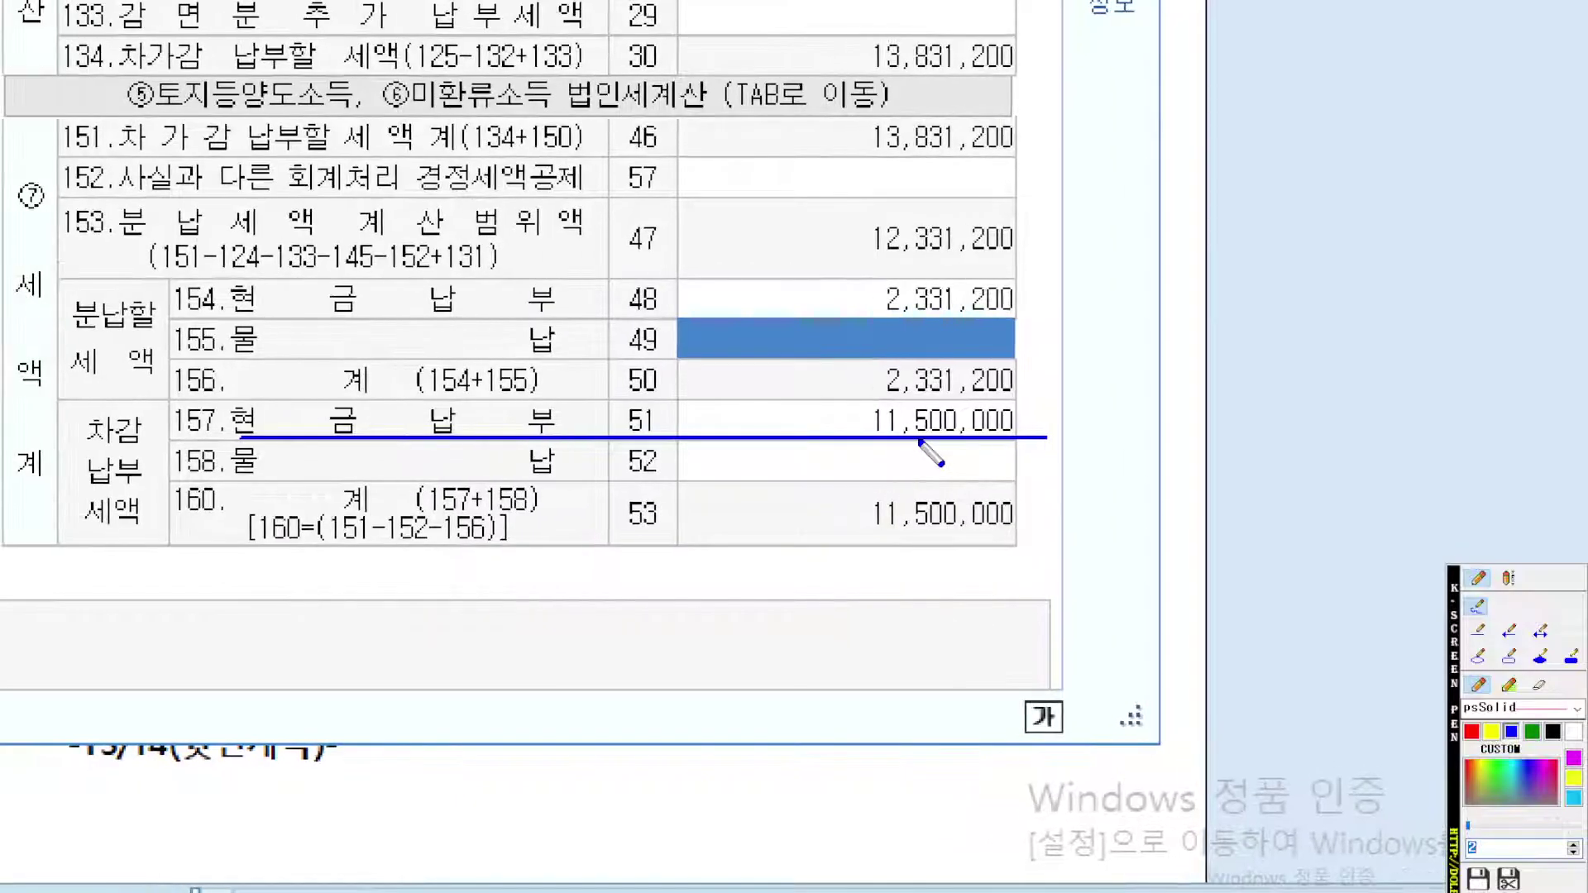
pyautogui.scroll(3, 929, 454)
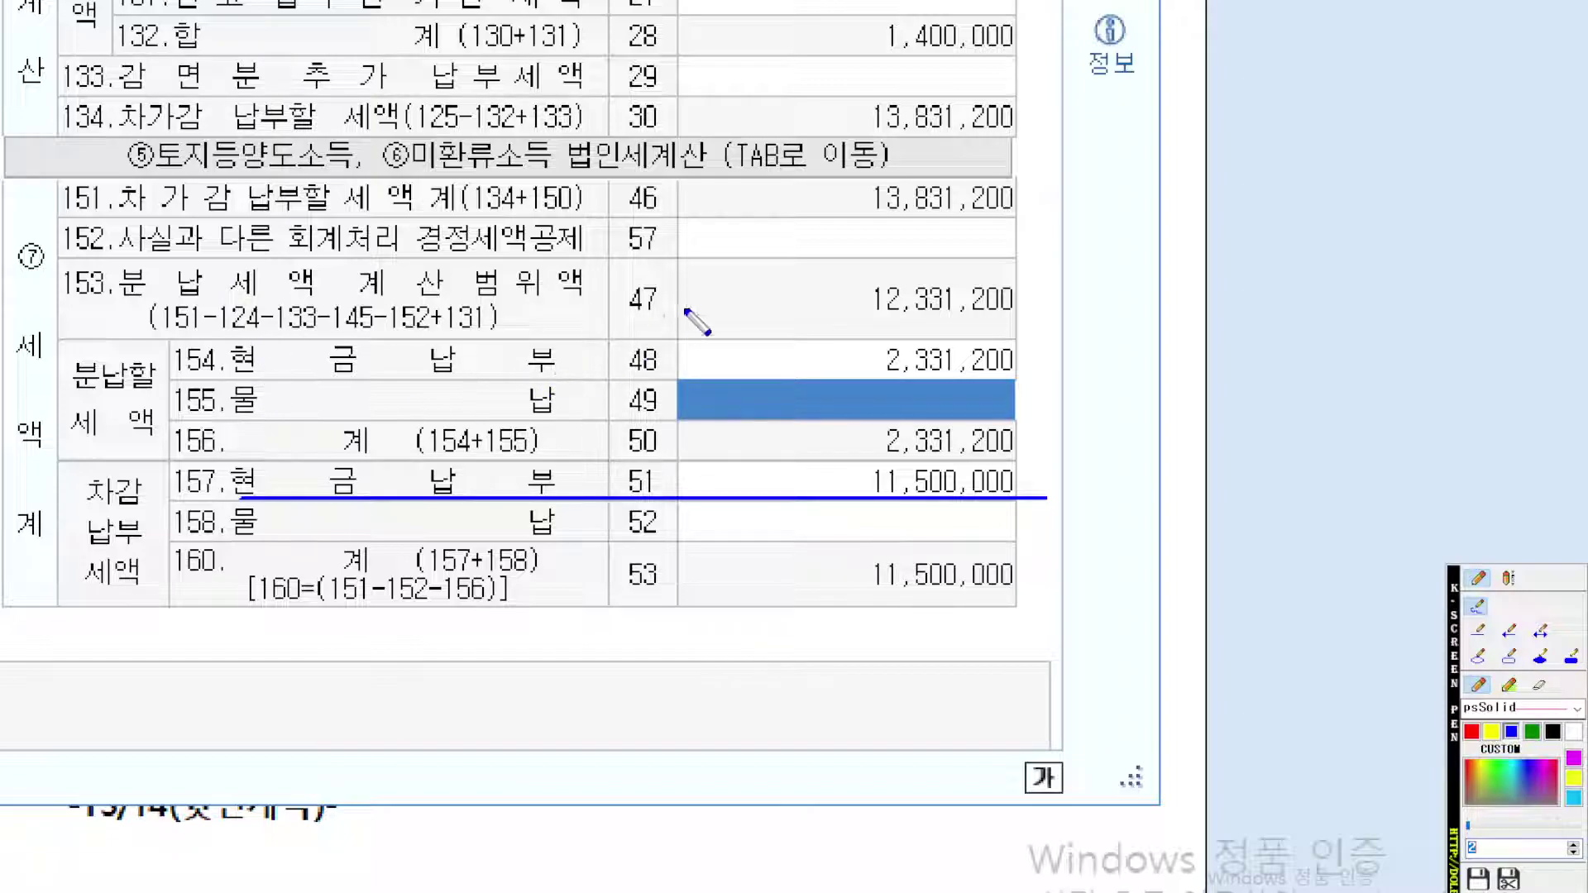
pyautogui.press('Escape')
# Step: Close the 법인세과세표준및세액조정계산서 and 최저한세조정계산서 forms, saving their contents
pyautogui.click(1253, 194)
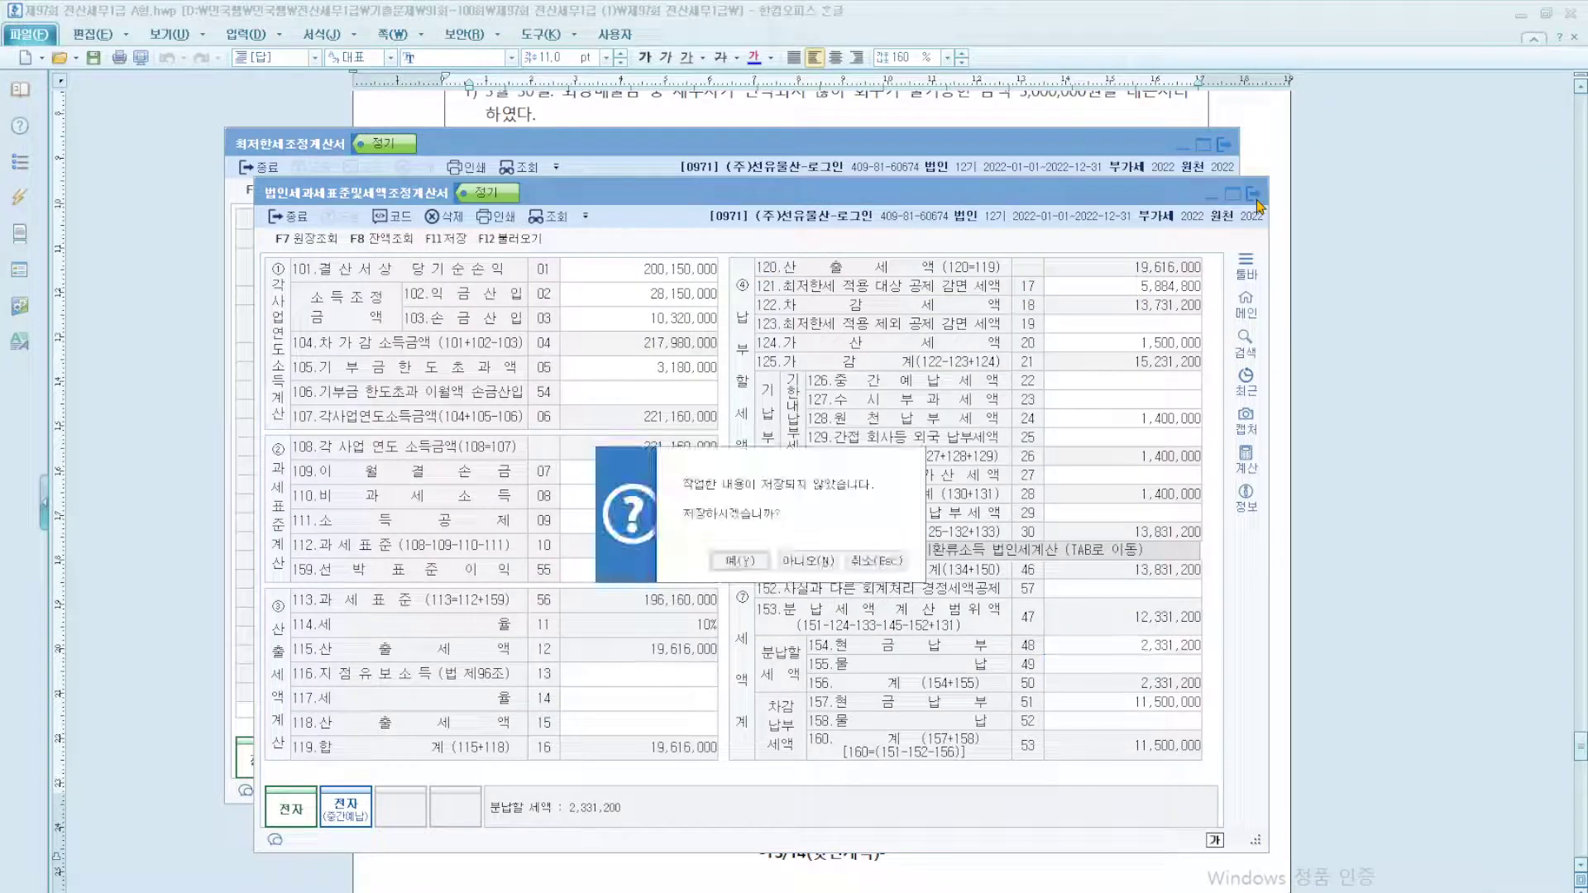
pyautogui.click(739, 562)
pyautogui.click(1228, 153)
pyautogui.click(703, 510)
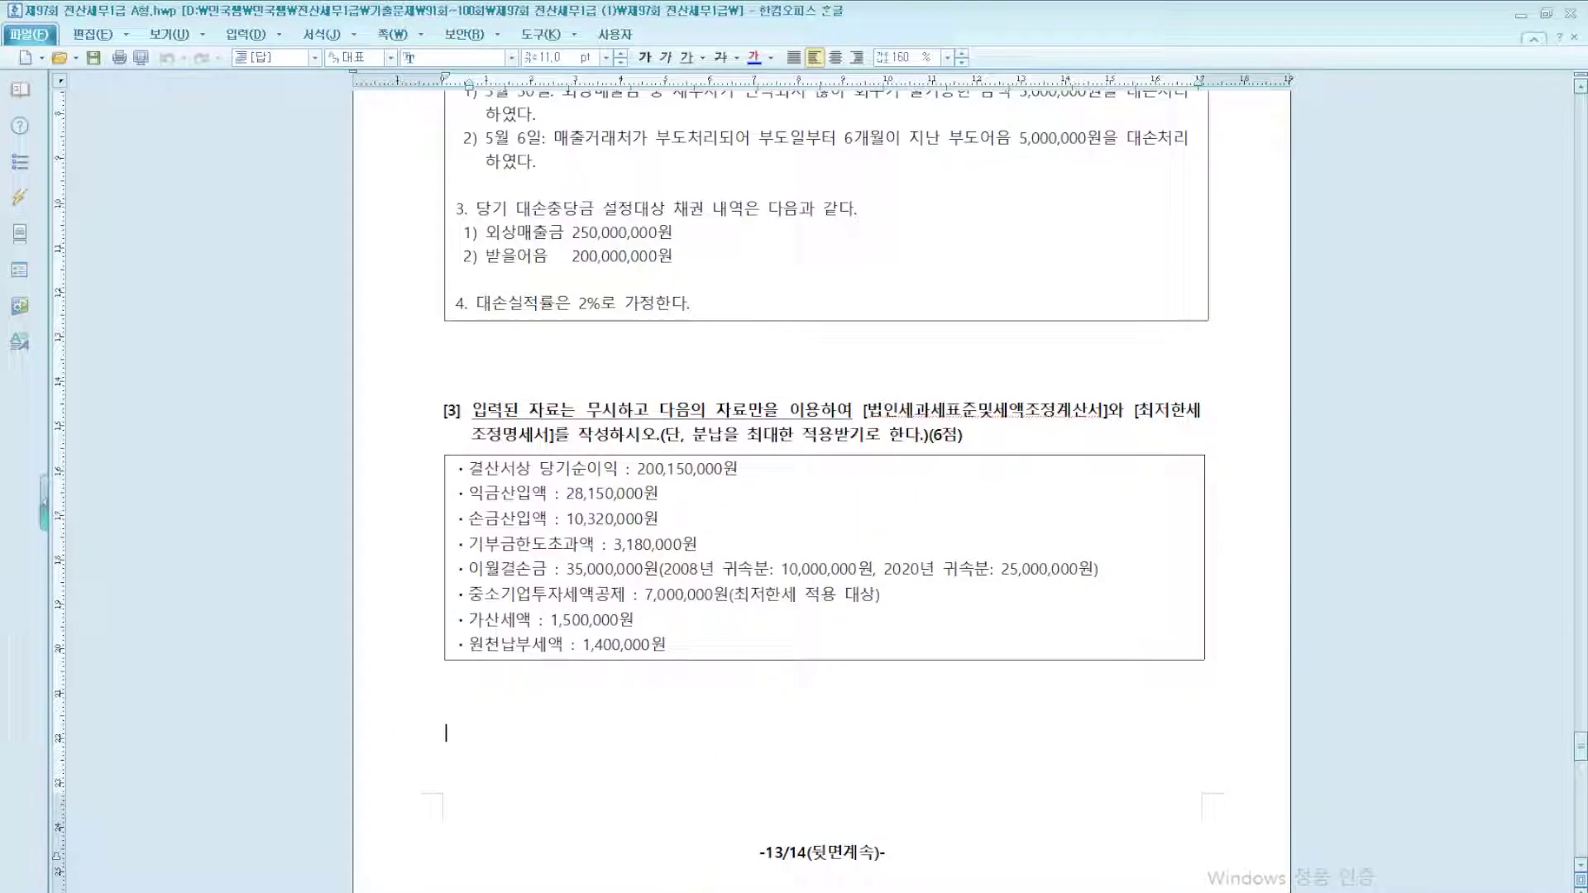
# Step: Switch to the SM-X900 window and look through the lecture slides from 산출세액 및 총부담세액의 계산 to 무신고가산세 및 과소신고가산세
pyautogui.moveTo(683, 892)
pyautogui.click(861, 859)
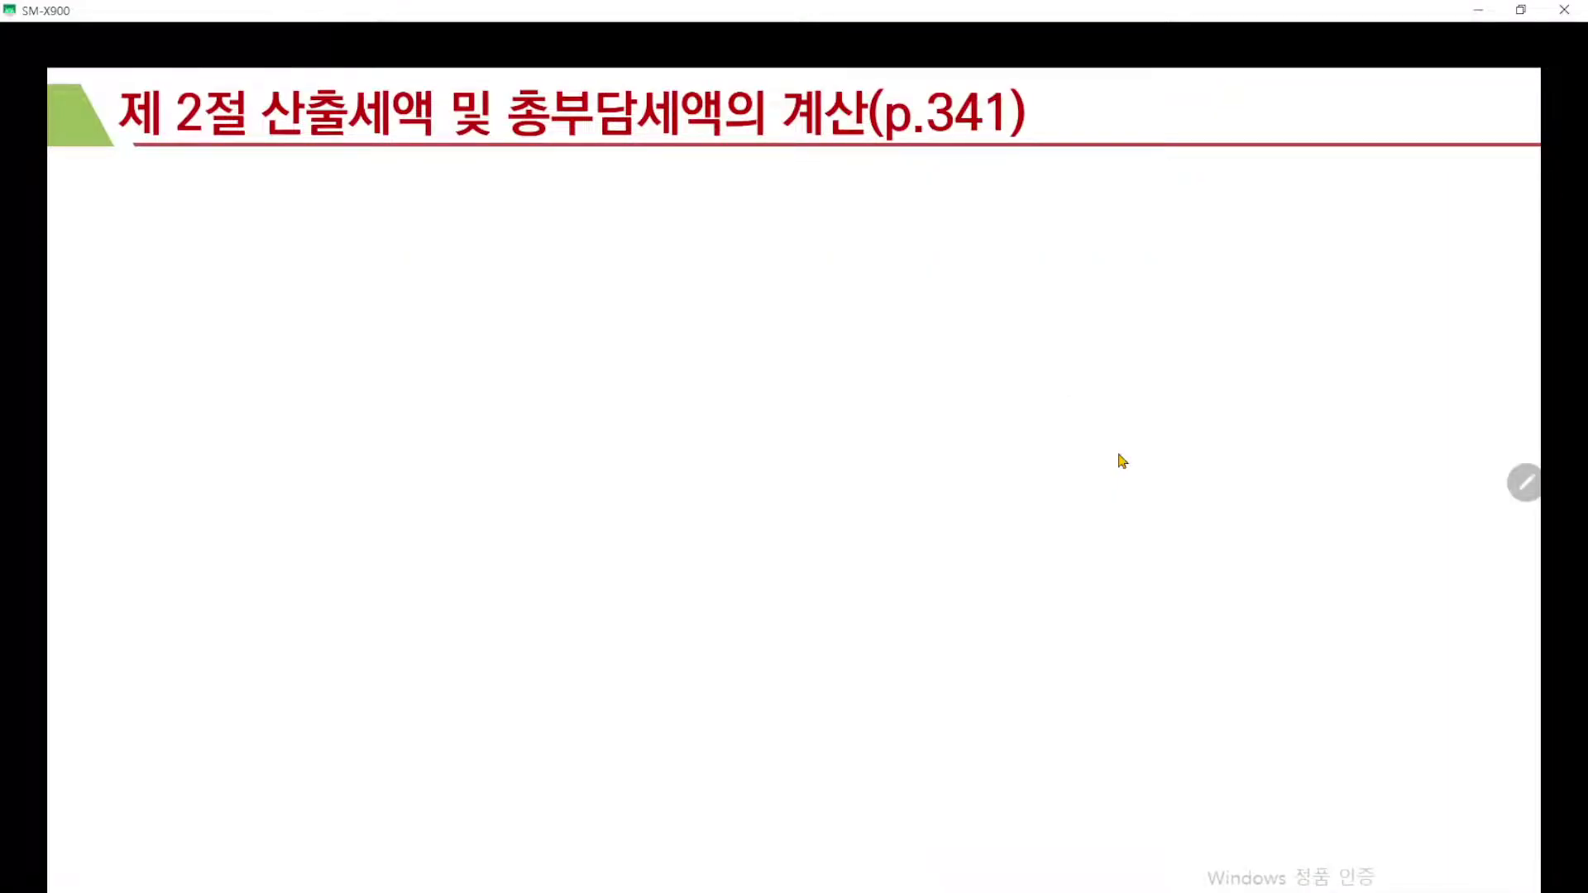
pyautogui.press('Right')
pyautogui.press('Right')
pyautogui.press('Right')
pyautogui.press('Right')
pyautogui.press('Right')
pyautogui.press('Right')
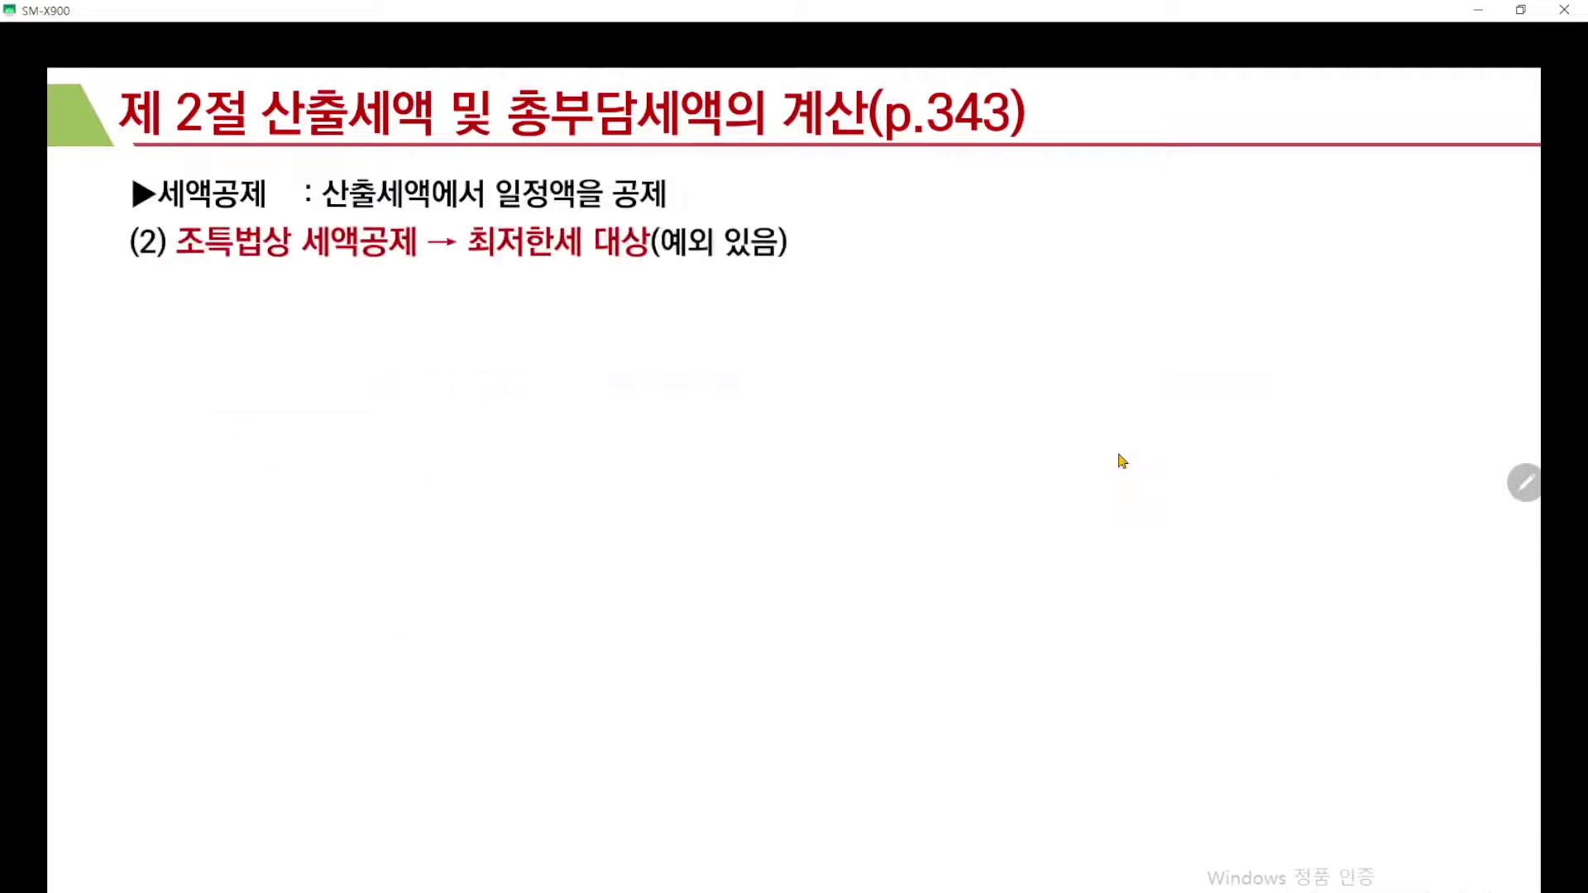
pyautogui.press('Right')
pyautogui.press('Right')
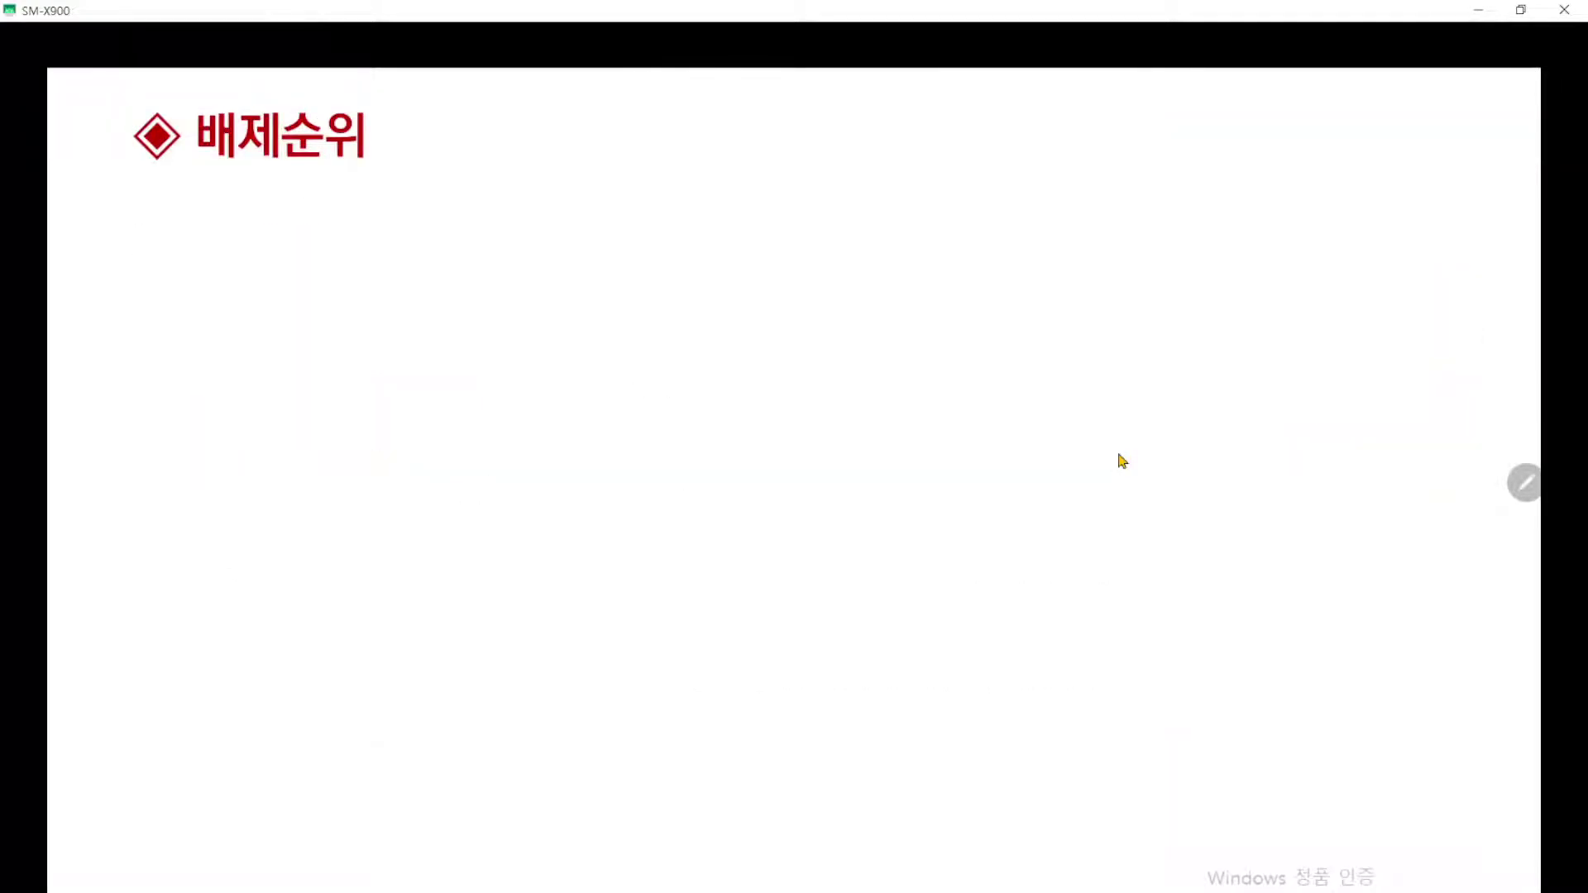
pyautogui.press('Right')
pyautogui.press('Right')
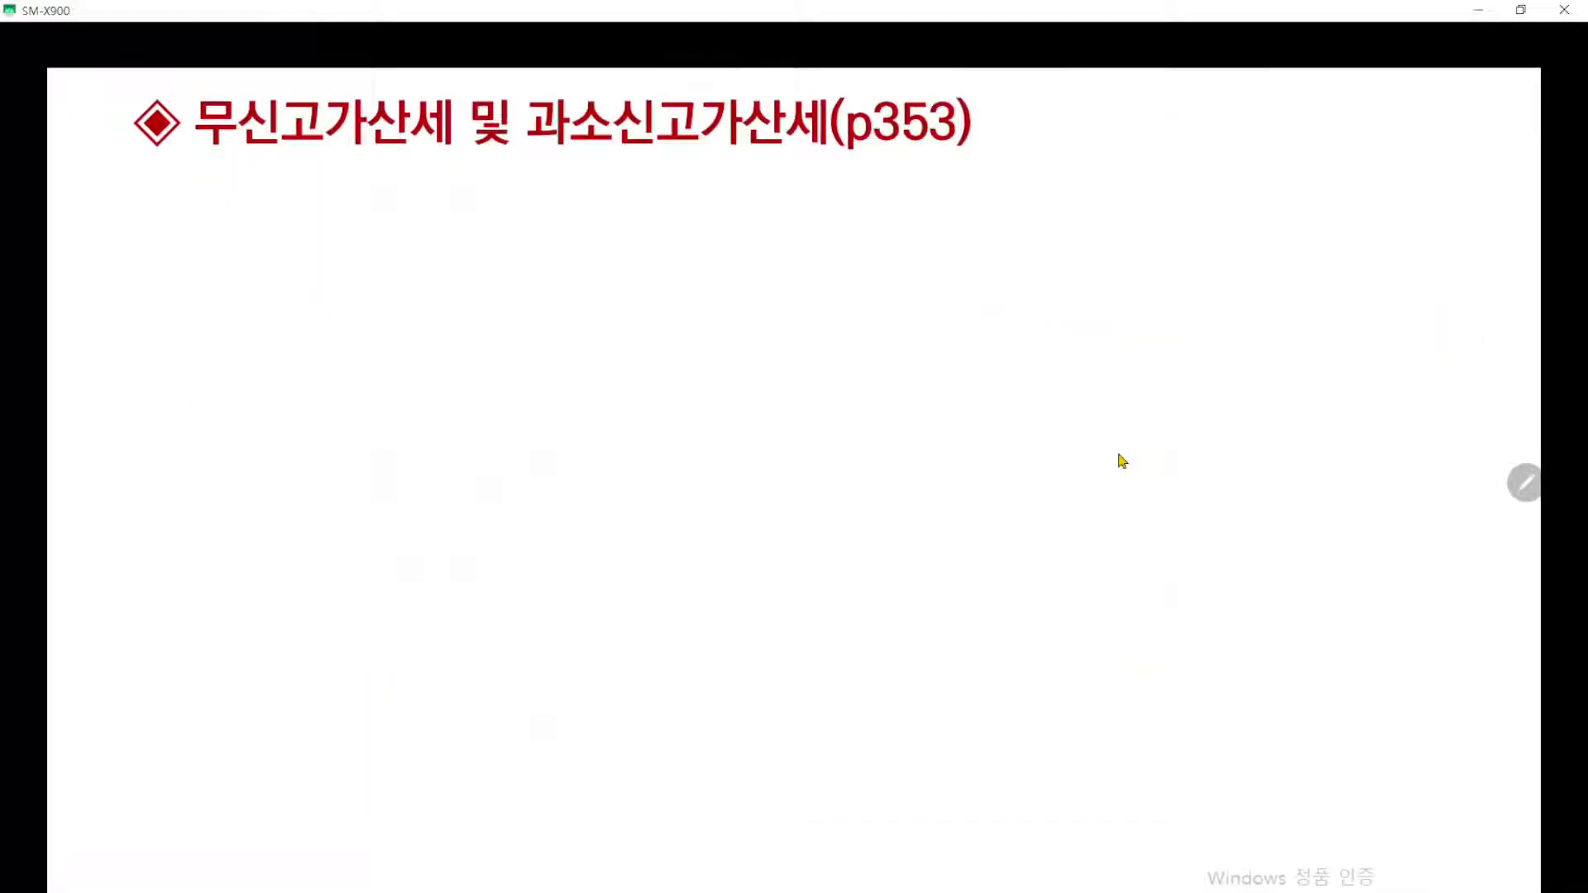
pyautogui.press('Right')
pyautogui.press('Left')
pyautogui.press('Left')
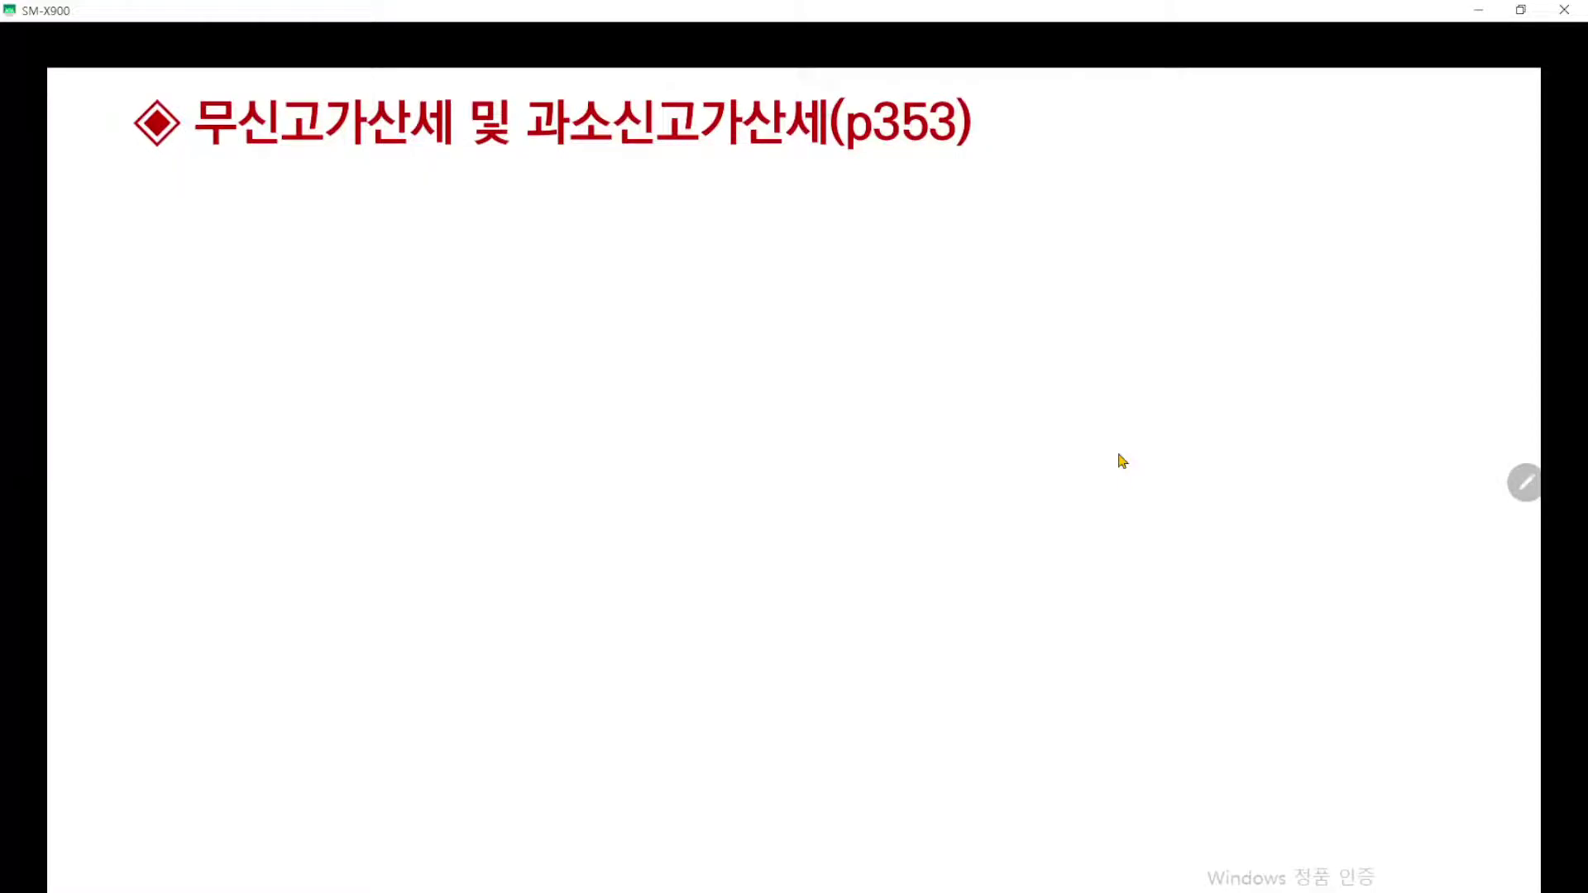